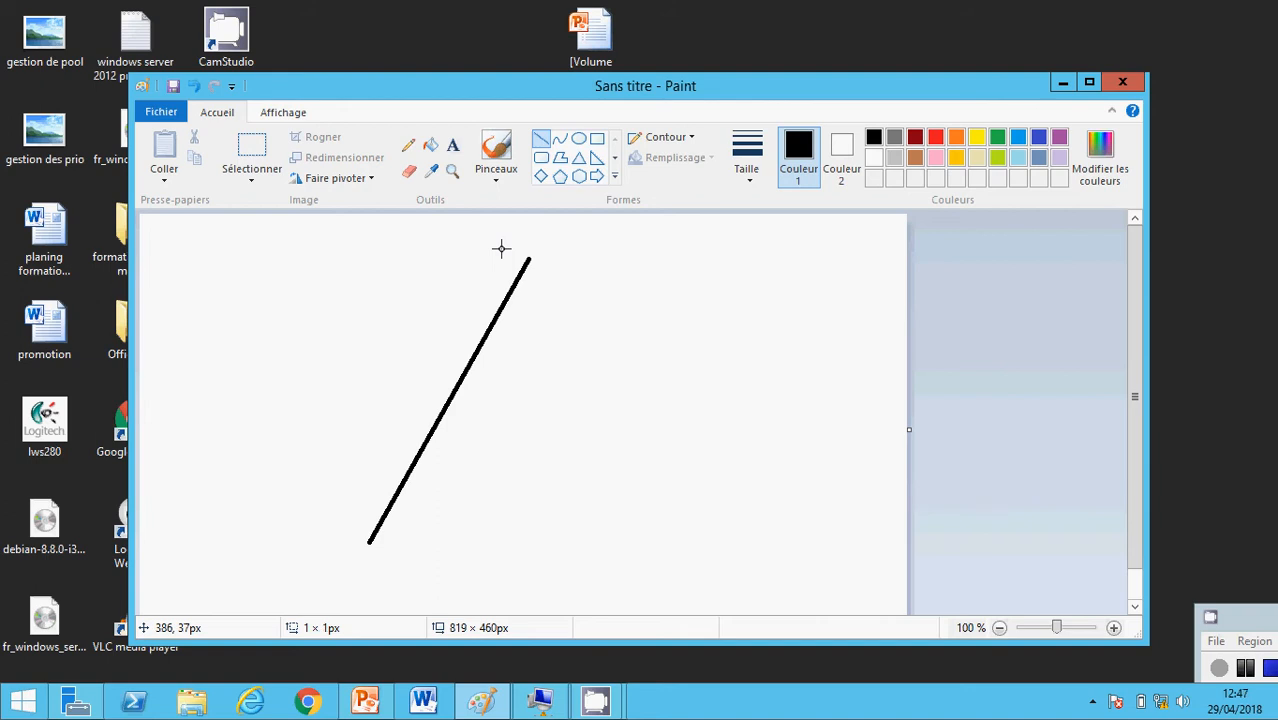
Label the diagonal line 'lan d'une entreprise'
click(453, 145)
click(522, 244)
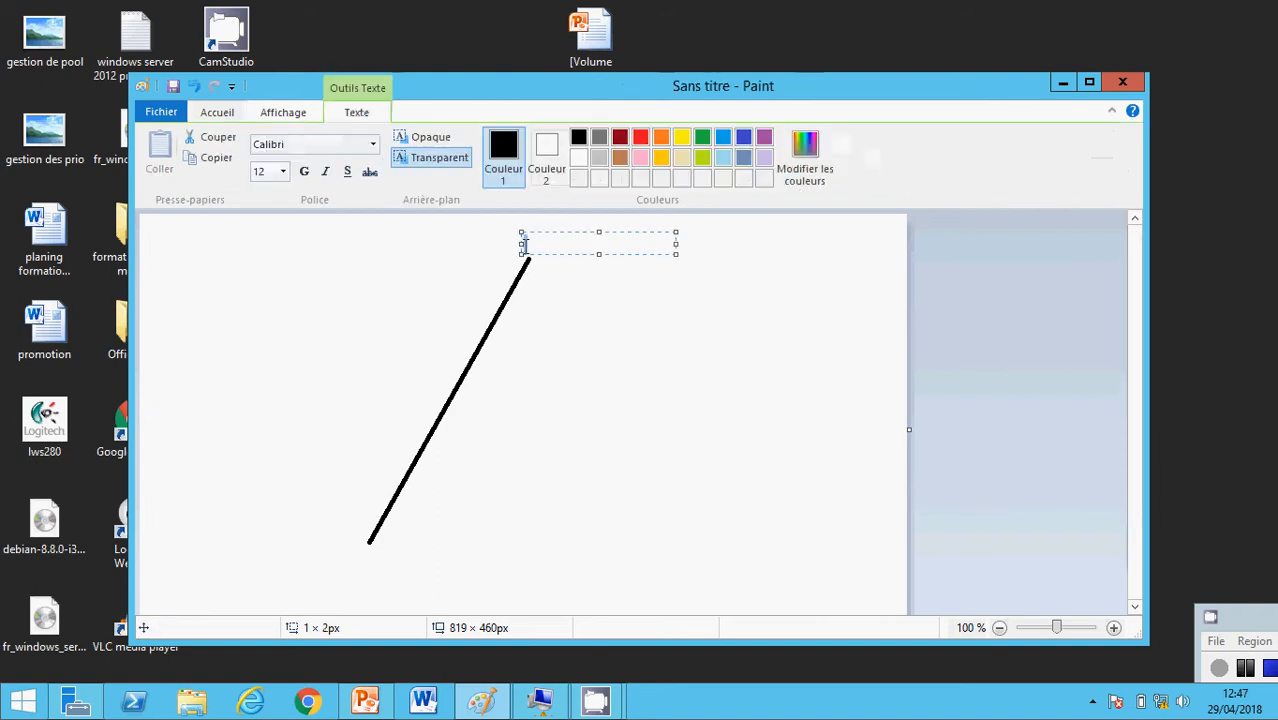
text(lan d'une entreprise)
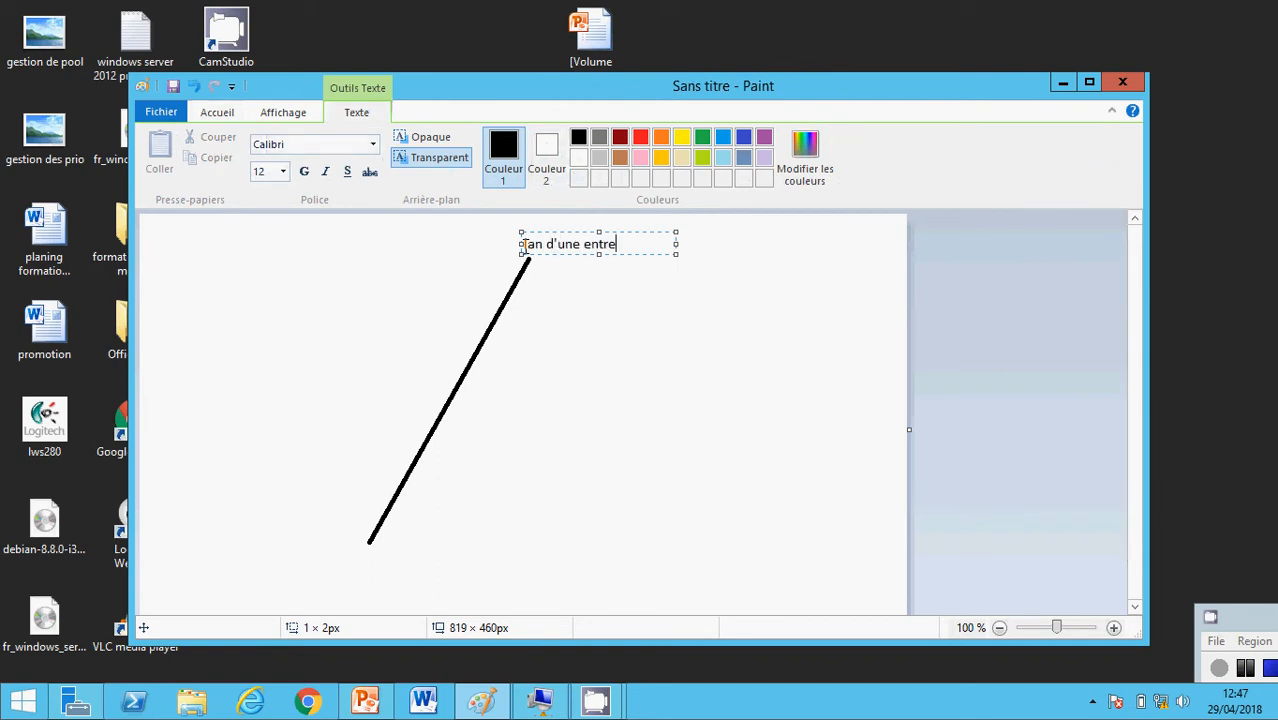
click(438, 290)
Draw a branch line left off the diagonal ending in a tall rectangle
click(541, 139)
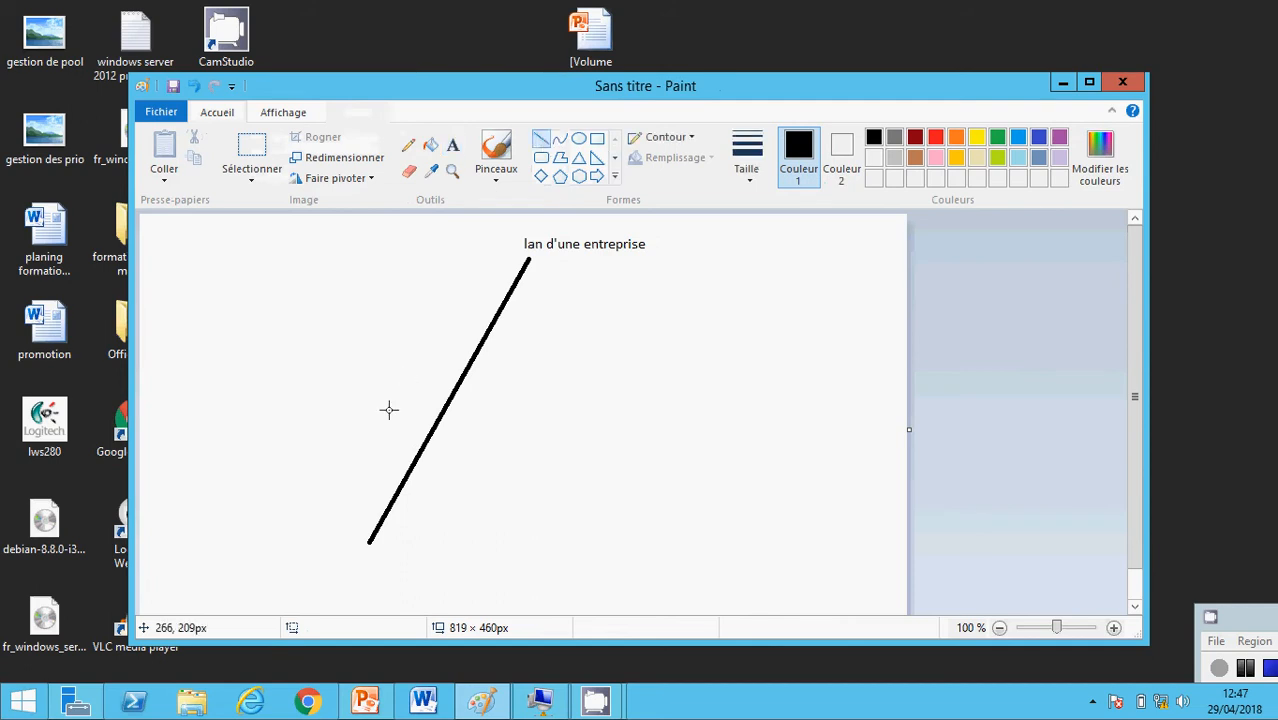
drag(408, 466, 332, 425)
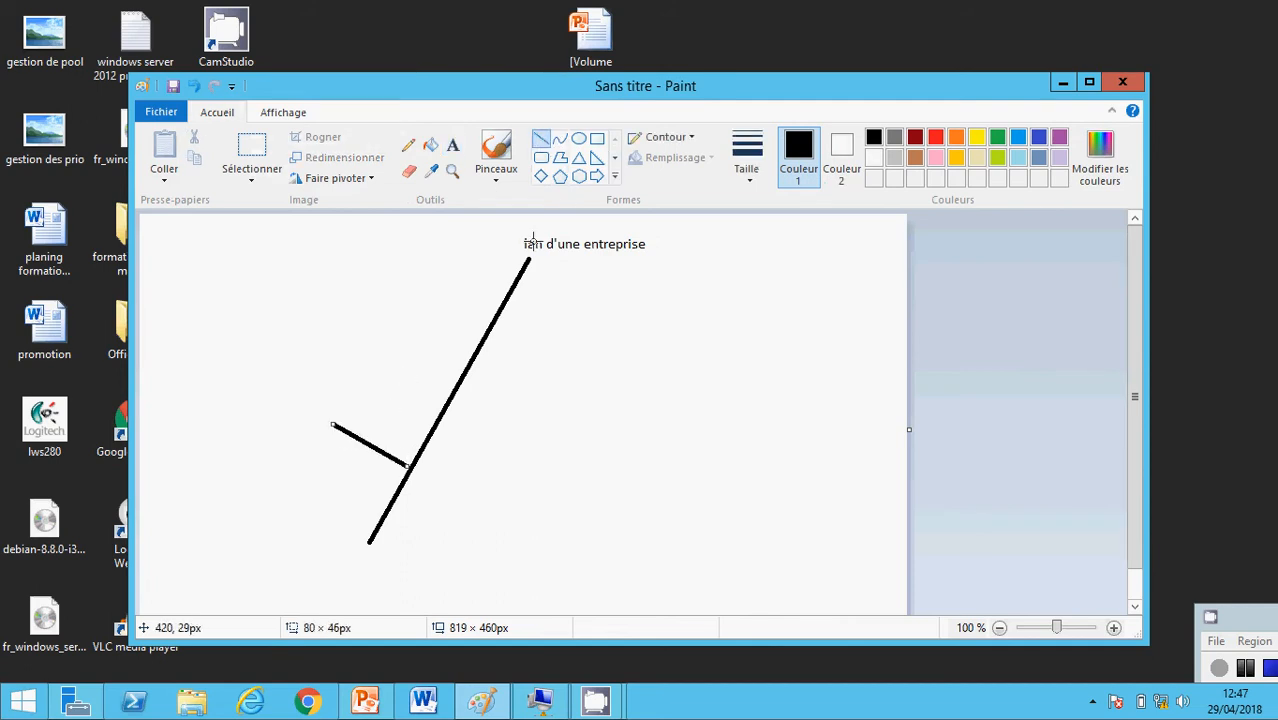
click(597, 138)
mouse_move(276, 297)
mouse_down()
mouse_move(297, 488)
mouse_move(338, 490)
mouse_up()
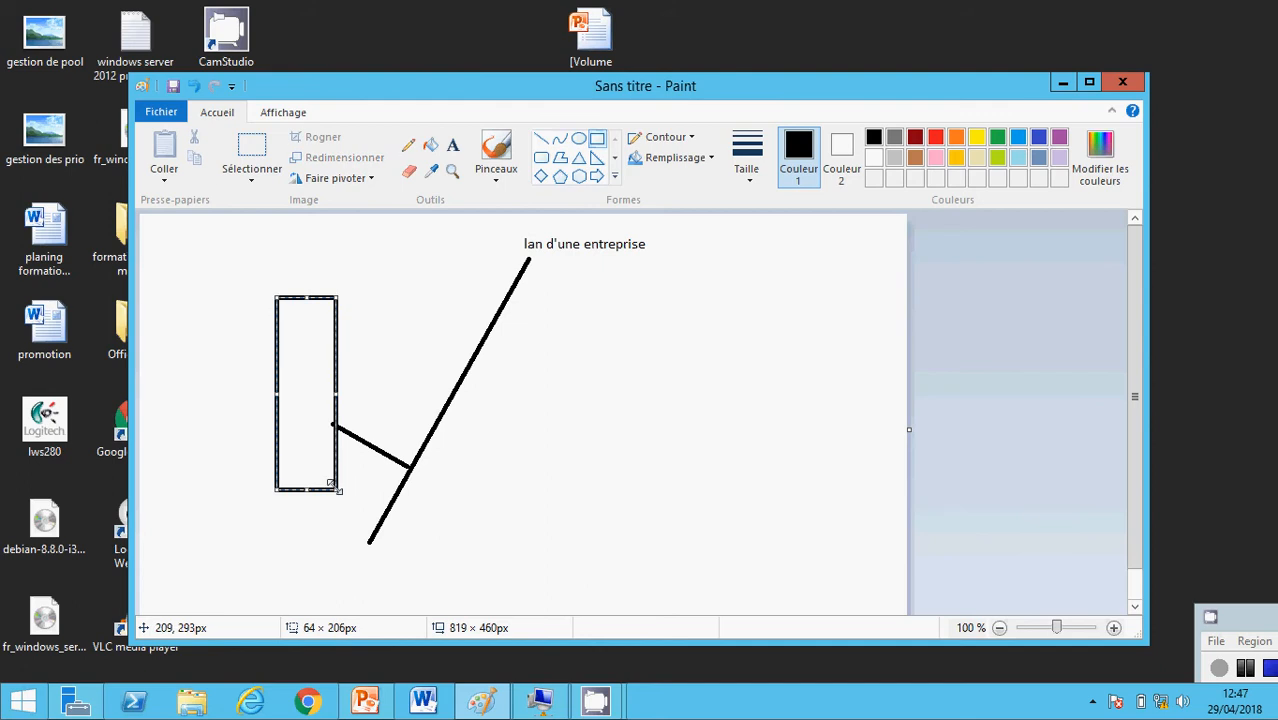
Label the tall box 'ADSERVER: 192.168.1.5' and 'controlleur de domaine' above it
click(453, 145)
click(270, 284)
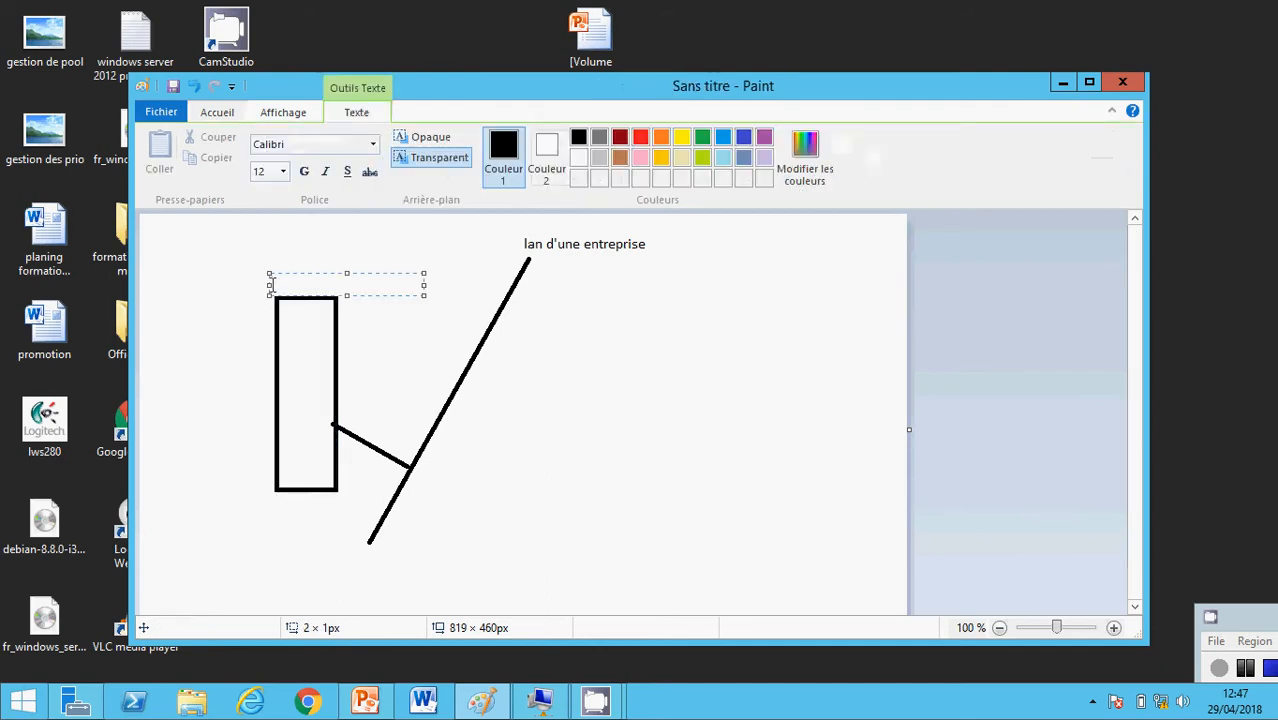
text(ADSERVER)
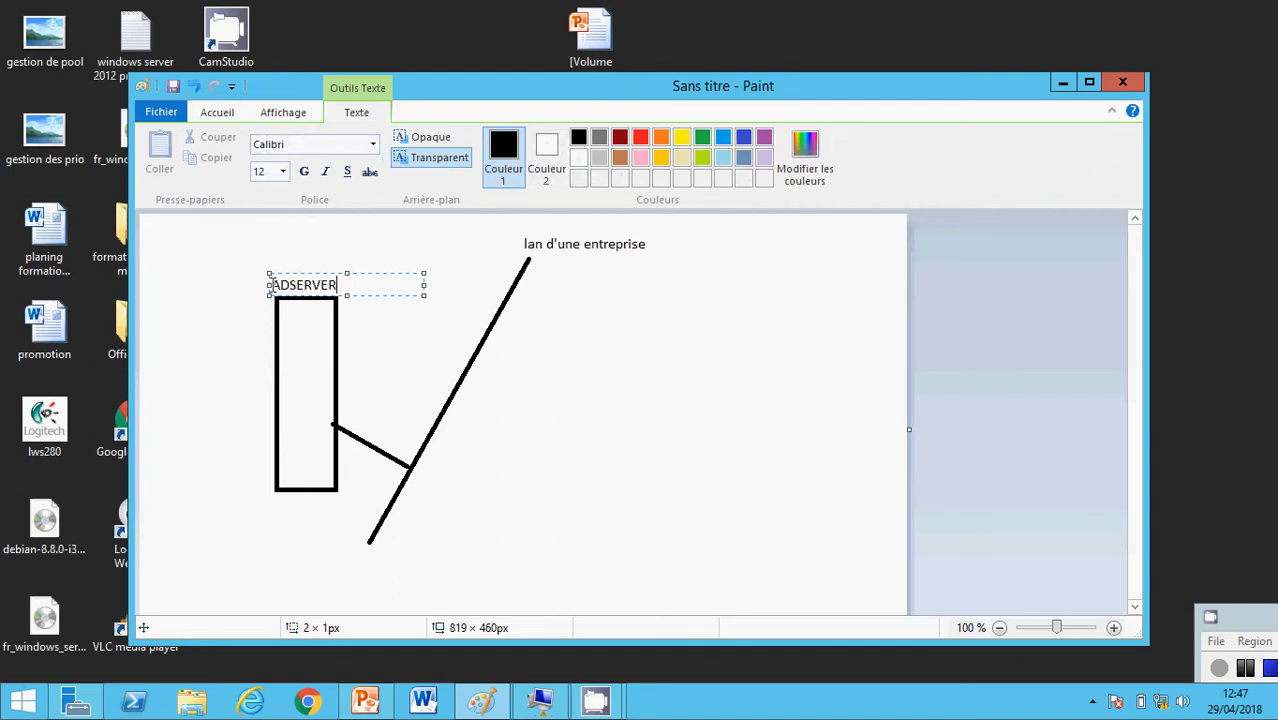
text(: 192.168.1.5)
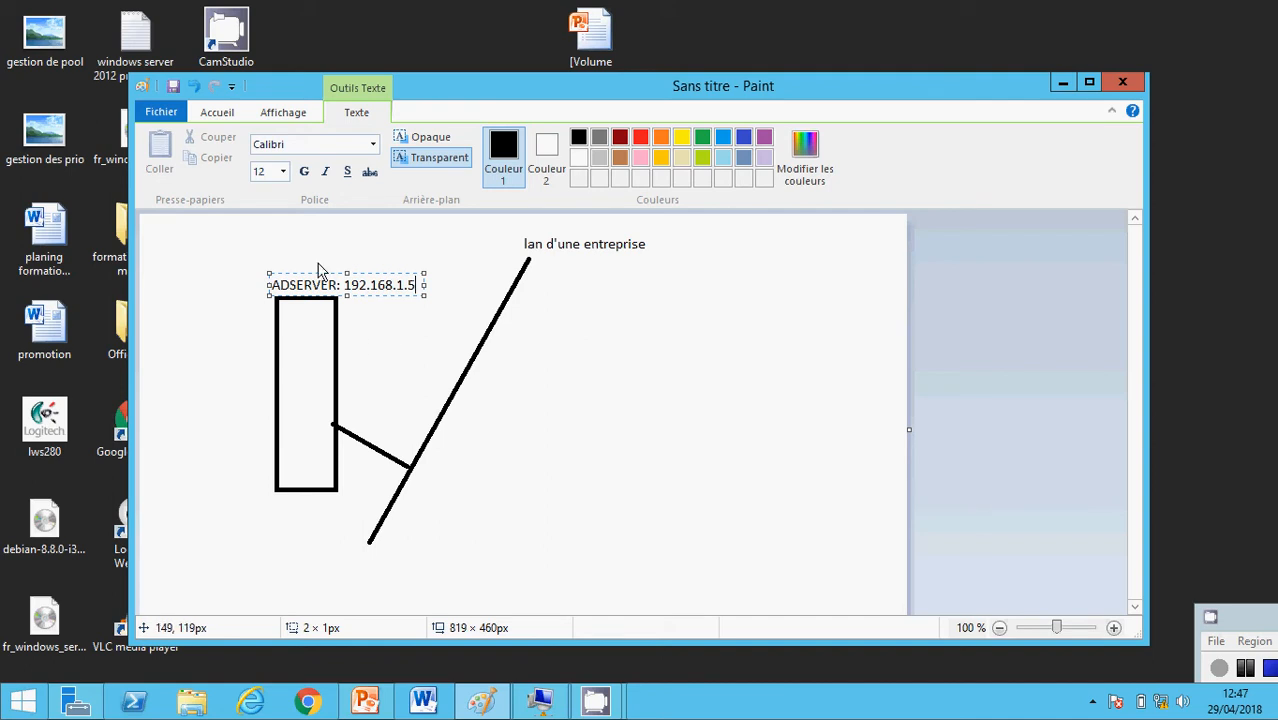
click(268, 250)
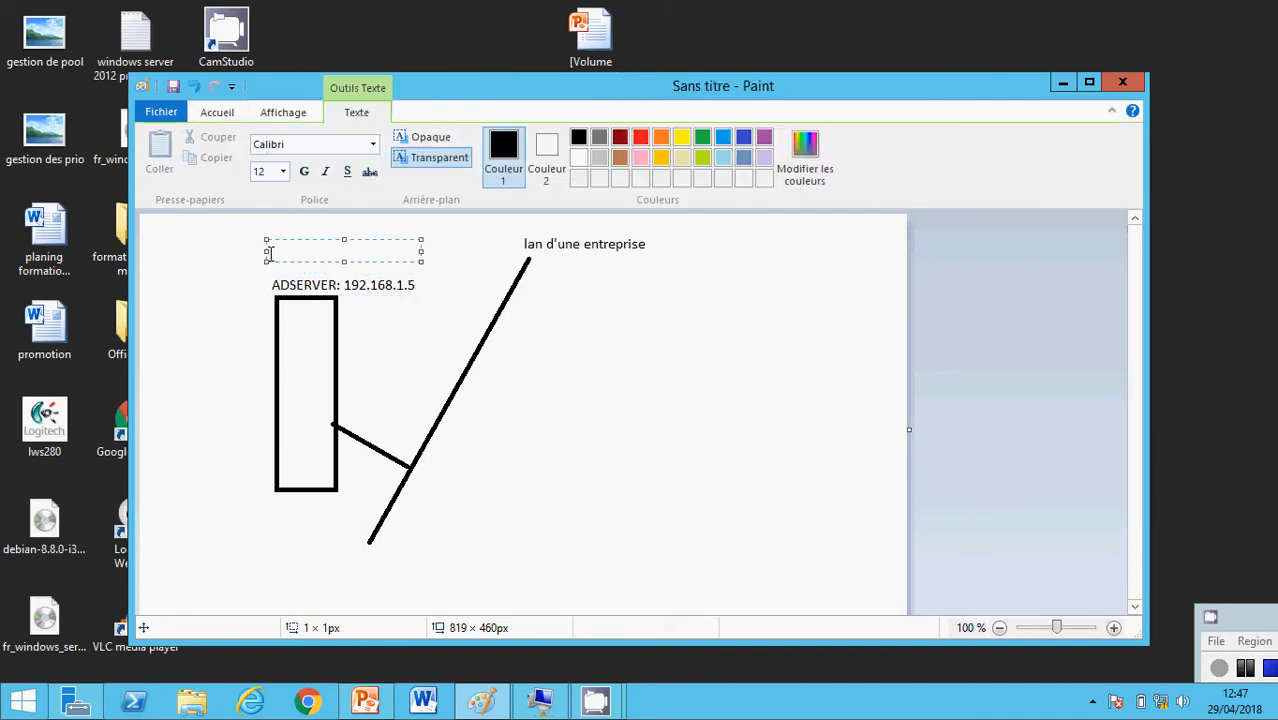
text(controlleur de domai)
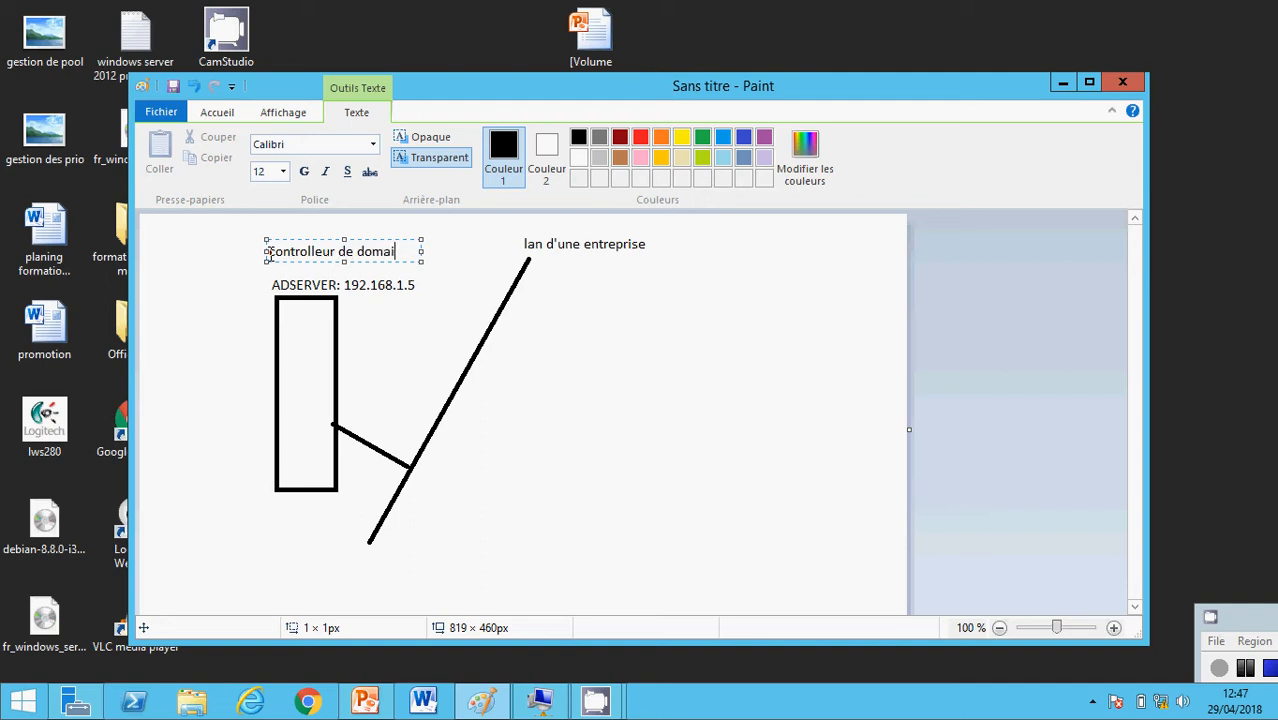
text(ne)
click(522, 276)
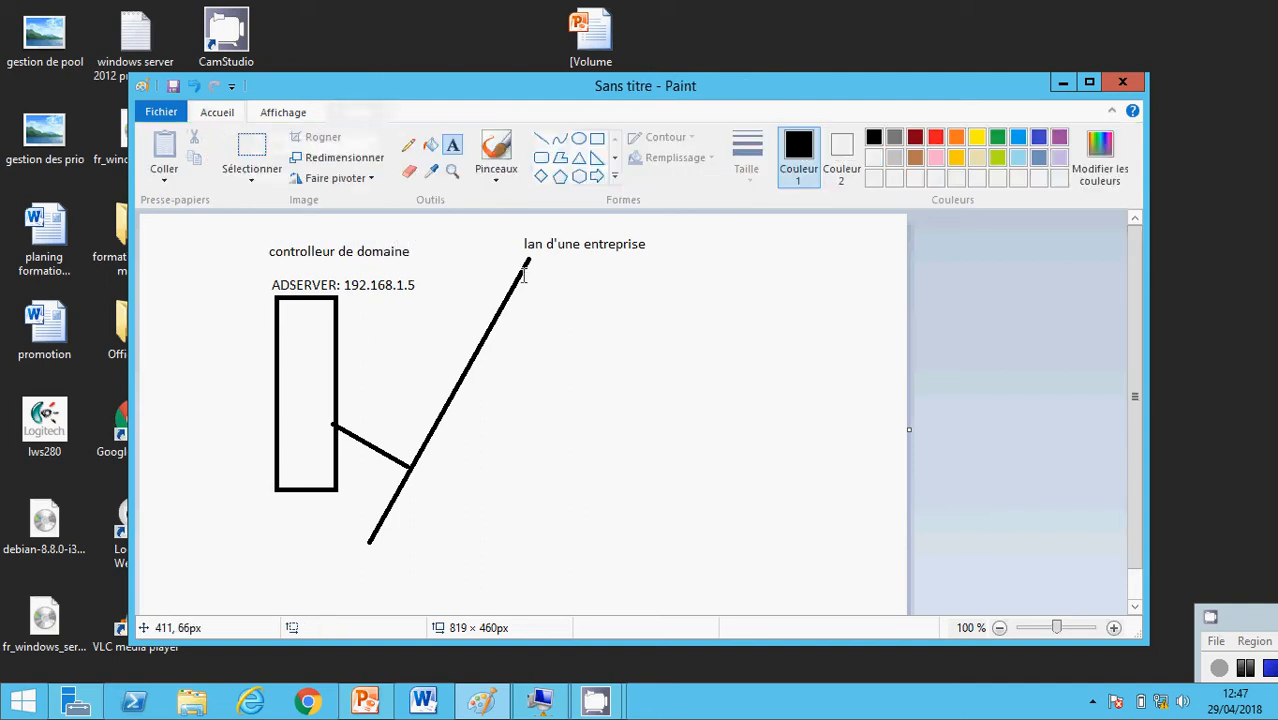
Draw a right-hand branch off the diagonal and label its box 'imprimante'
click(541, 138)
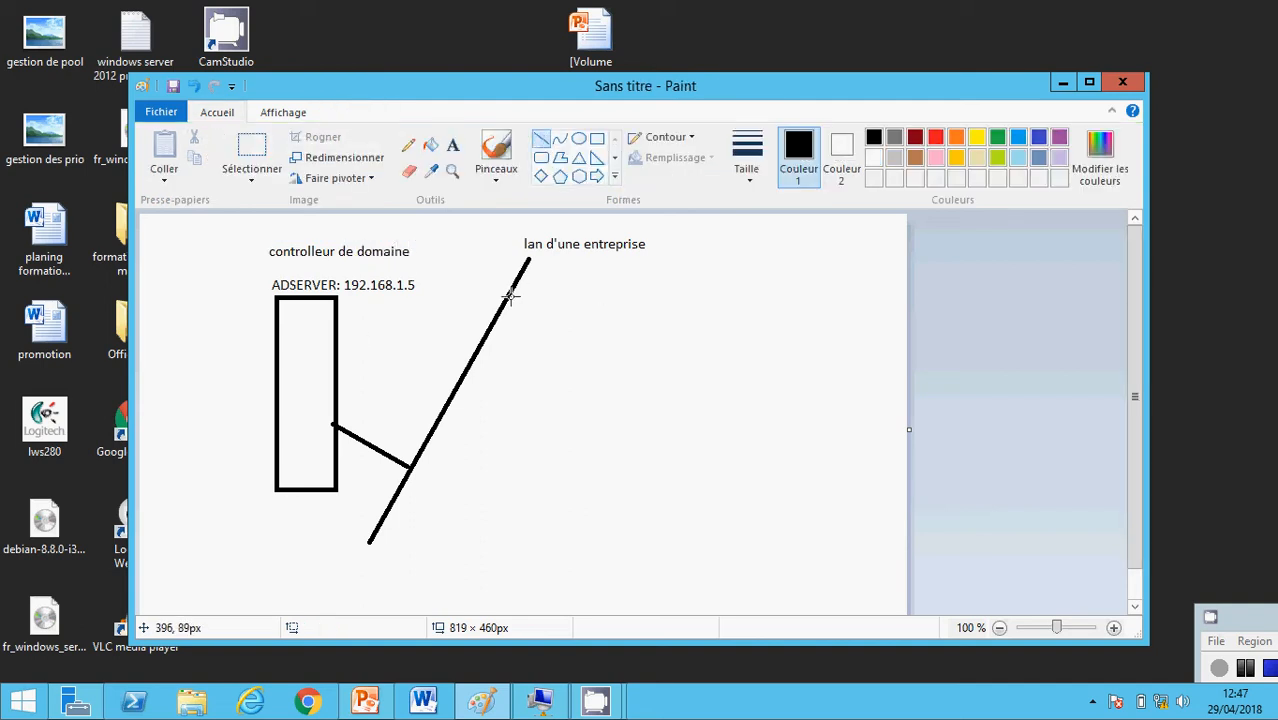
mouse_move(510, 295)
mouse_down()
mouse_move(583, 323)
mouse_move(585, 311)
mouse_move(677, 323)
mouse_up()
click(597, 138)
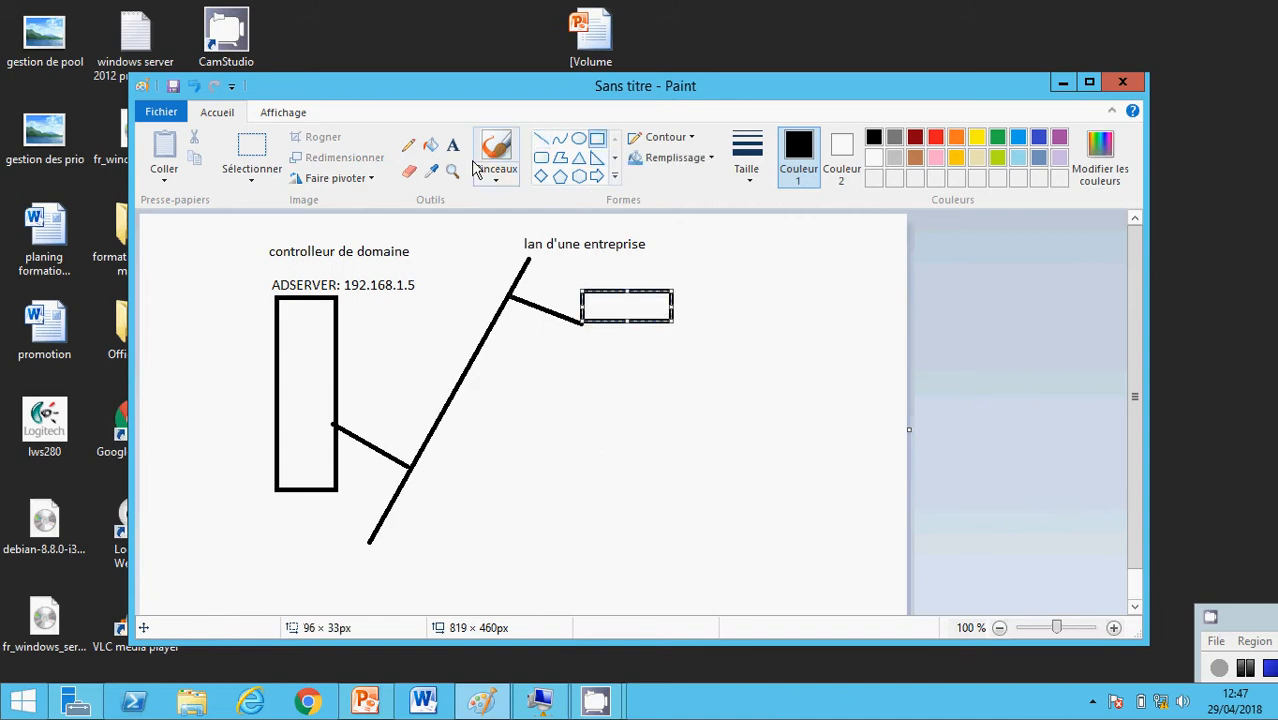
click(453, 145)
click(599, 271)
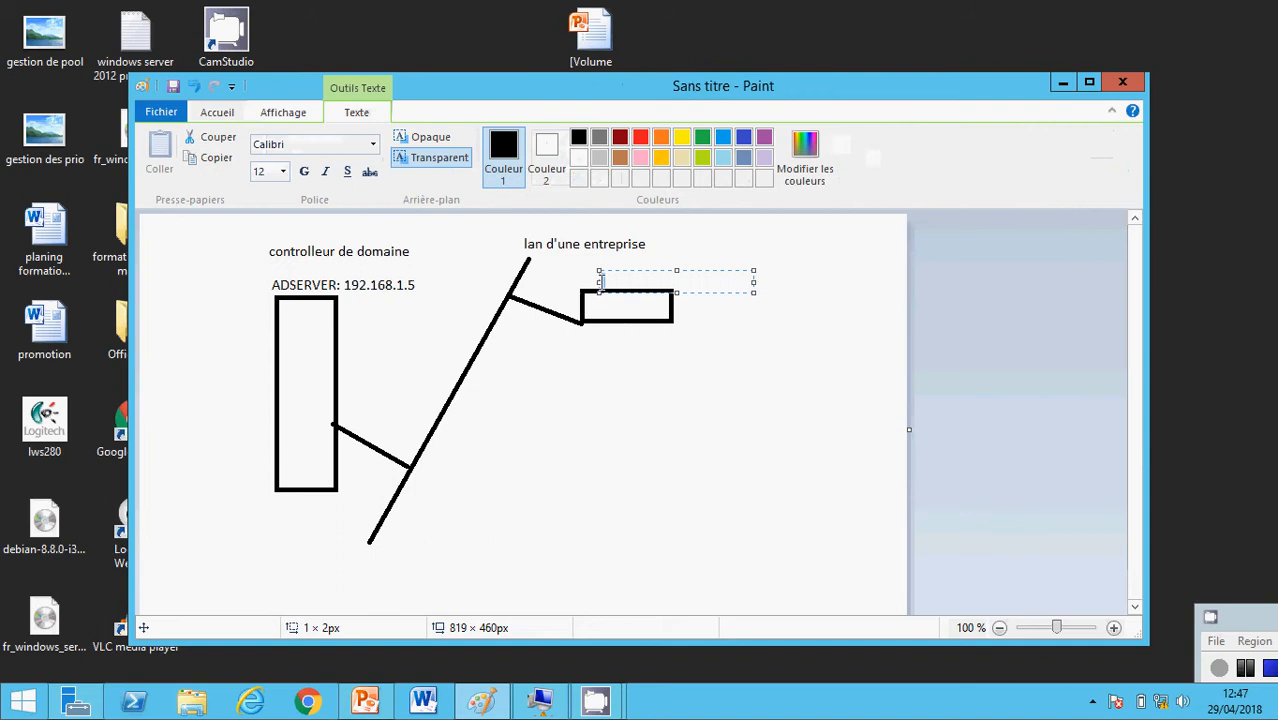
text(impri)
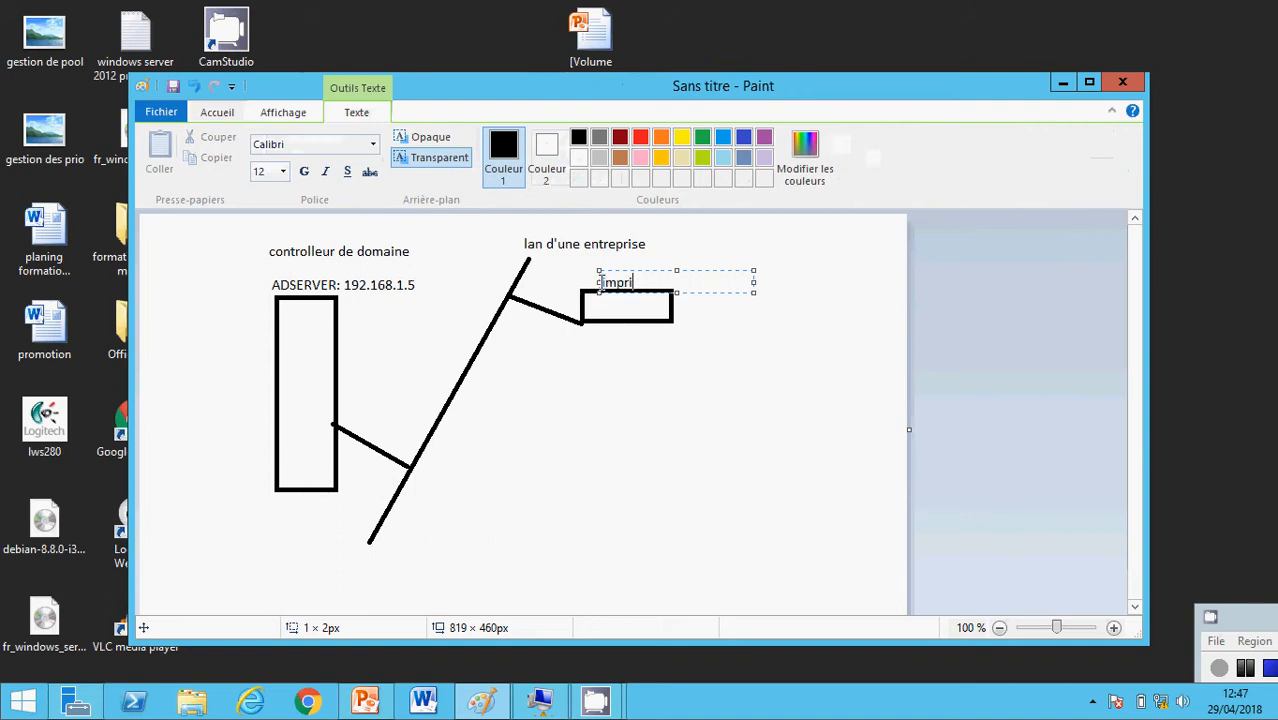
text(mante)
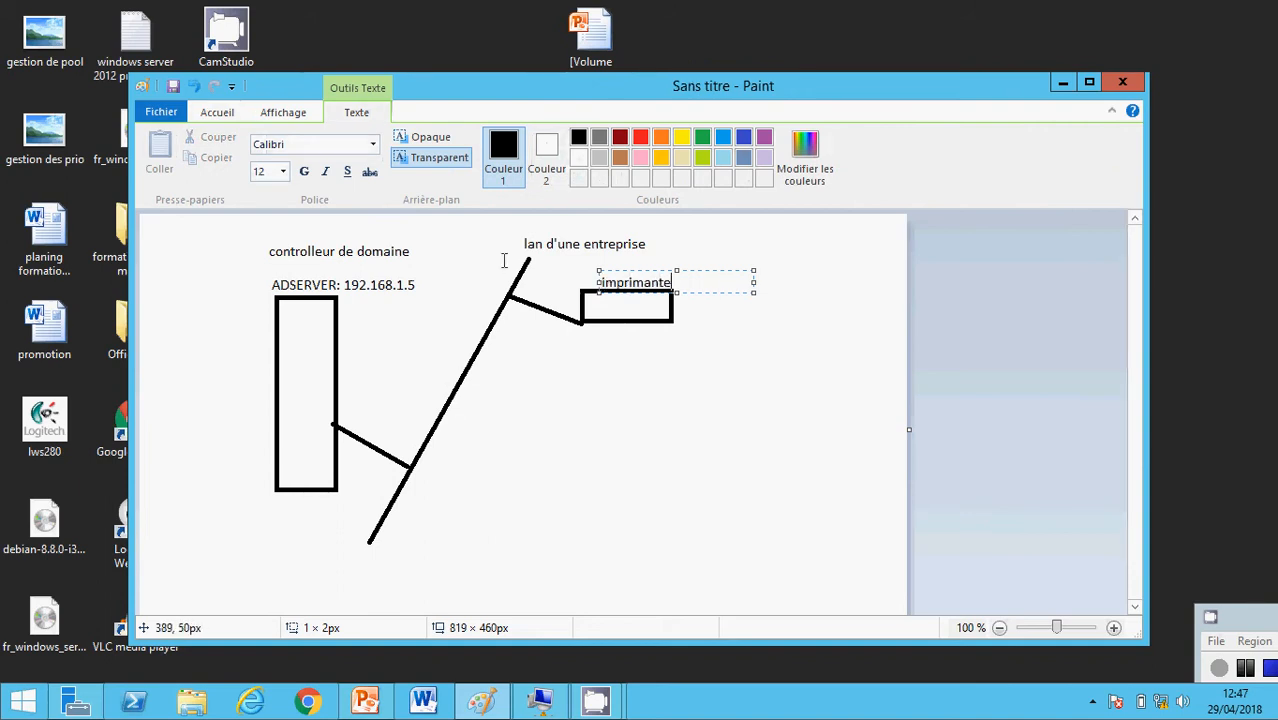
click(220, 113)
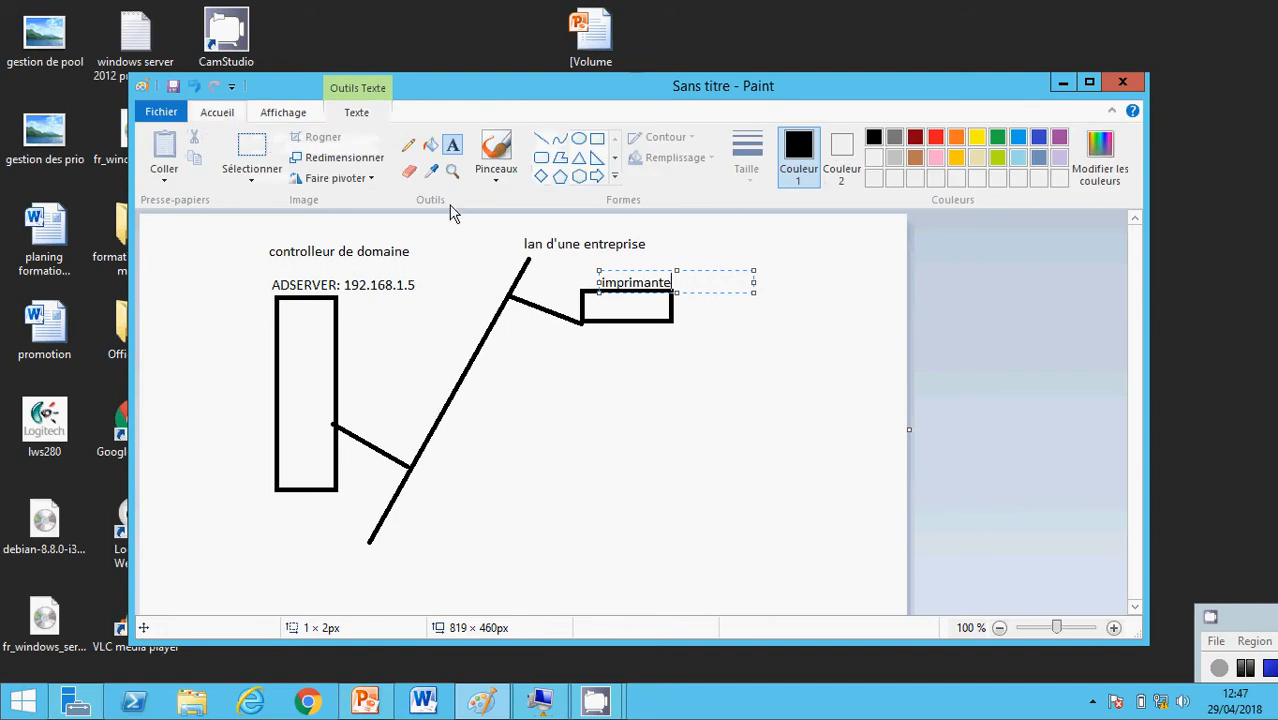
Add a second and a third branch line, with a rectangle at the third branch end
click(541, 138)
mouse_move(484, 342)
mouse_down()
mouse_move(528, 364)
mouse_move(548, 394)
mouse_move(621, 377)
mouse_up()
click(597, 138)
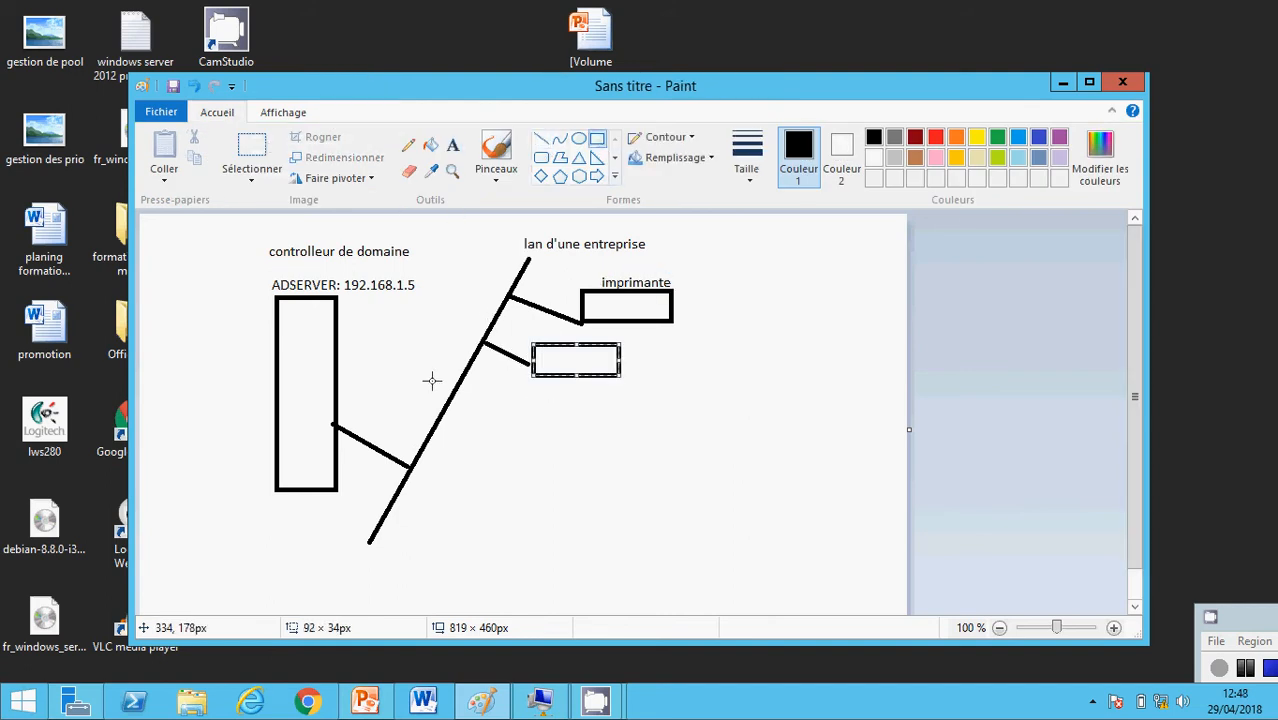
click(541, 138)
drag(459, 384, 481, 395)
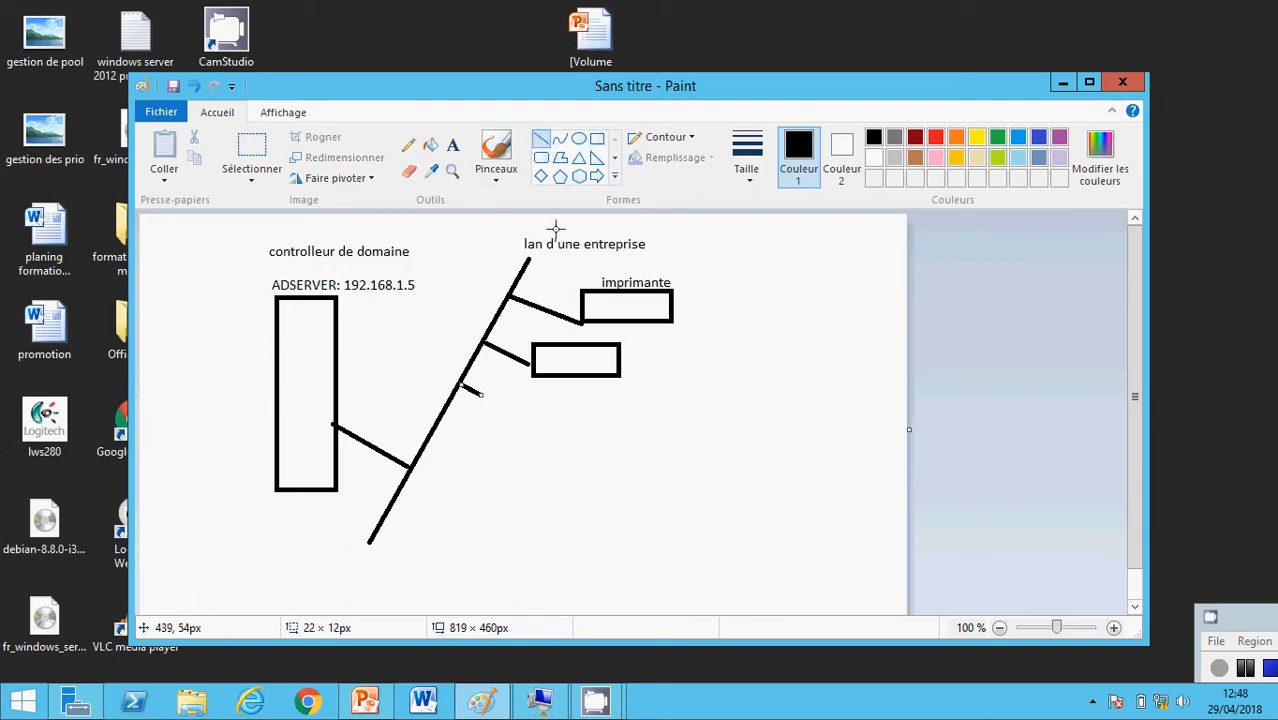
click(597, 138)
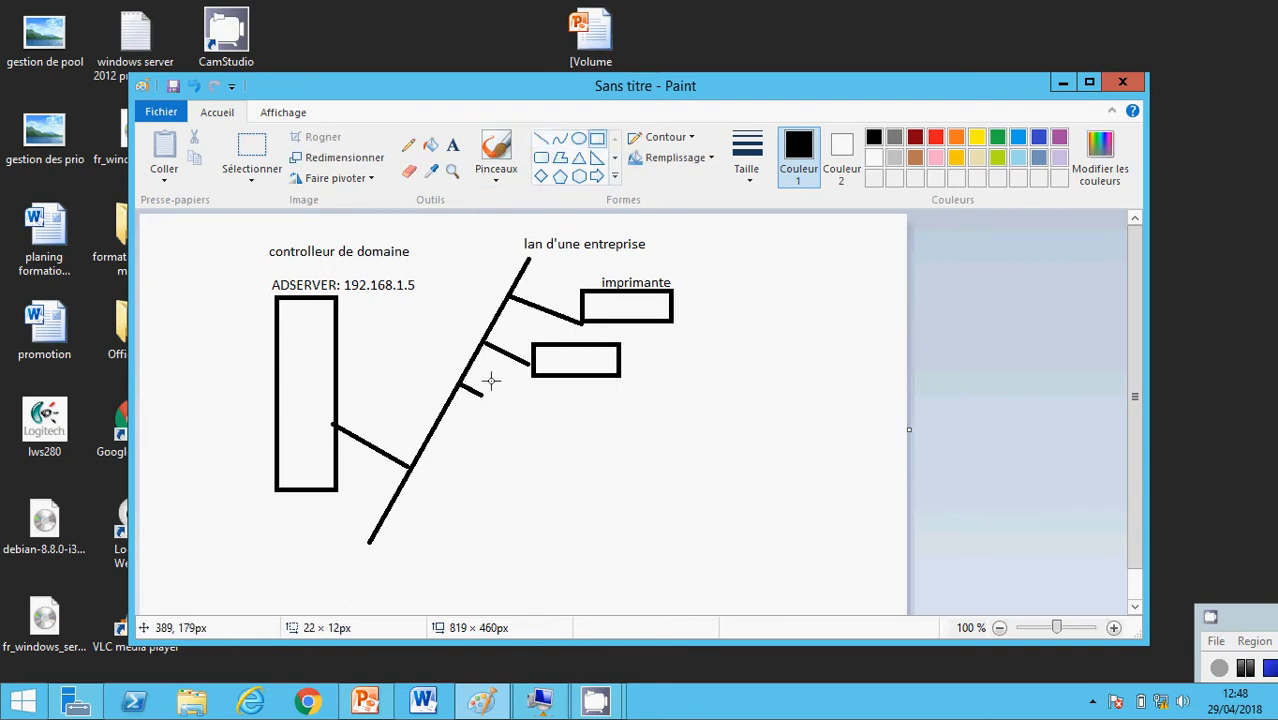
drag(482, 380, 573, 419)
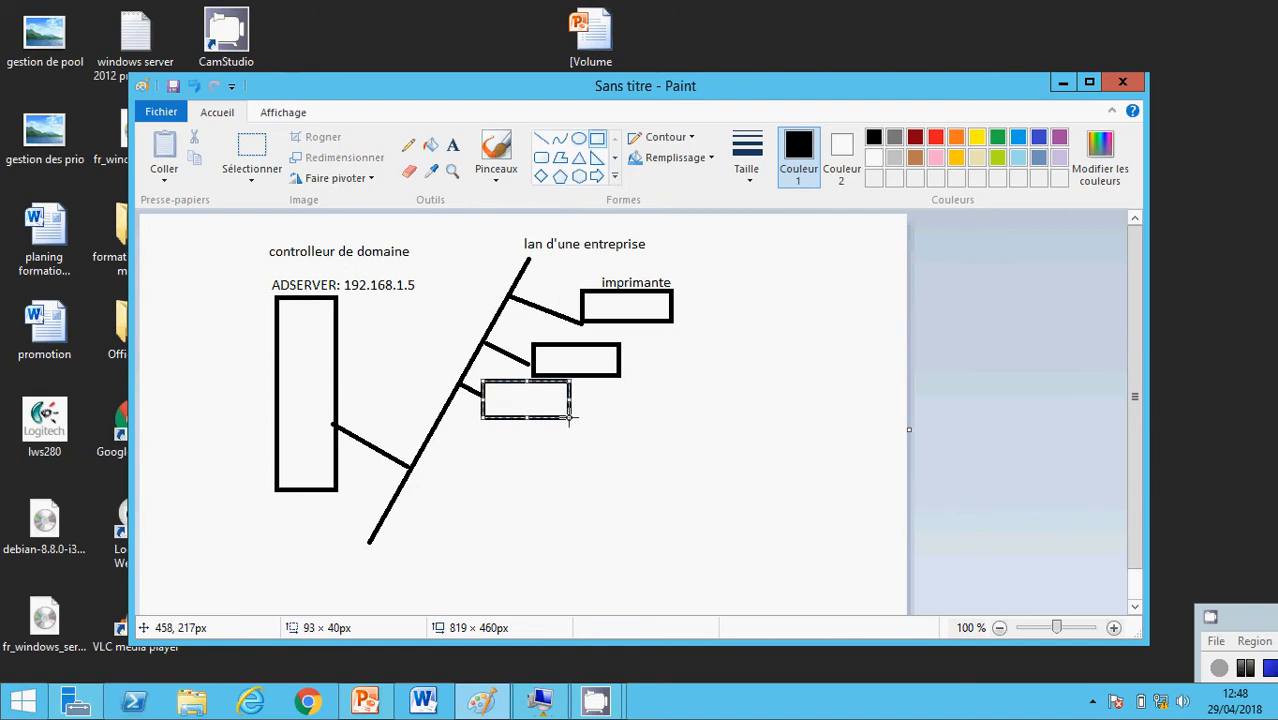
Label the lower boxes 'pc client 1' and 'pc client 2'
click(453, 146)
click(636, 356)
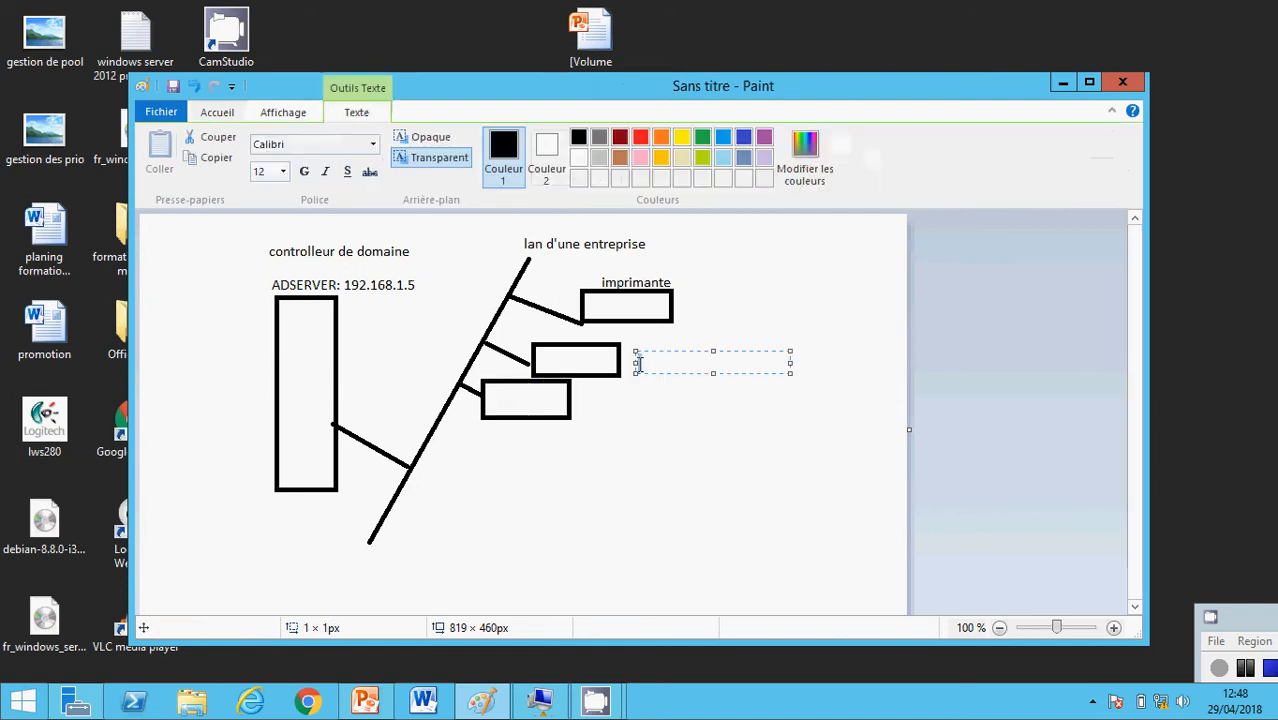
text(pc)
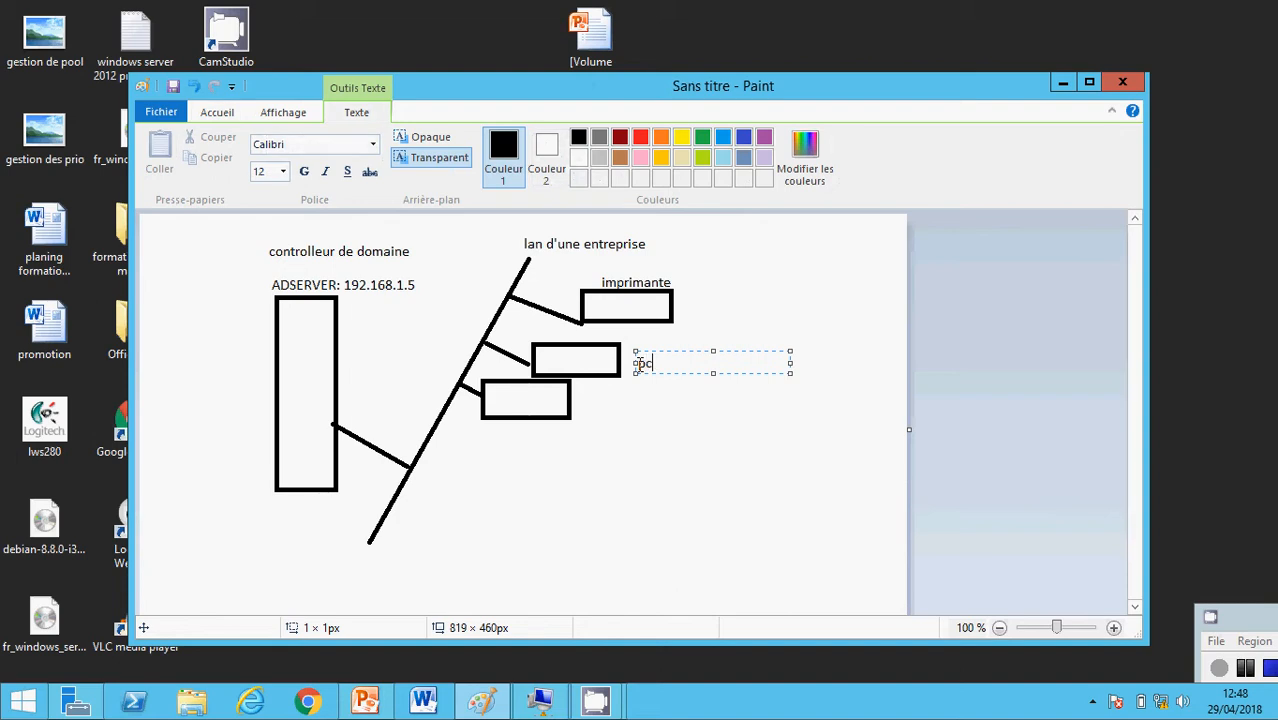
text( client 1)
click(590, 413)
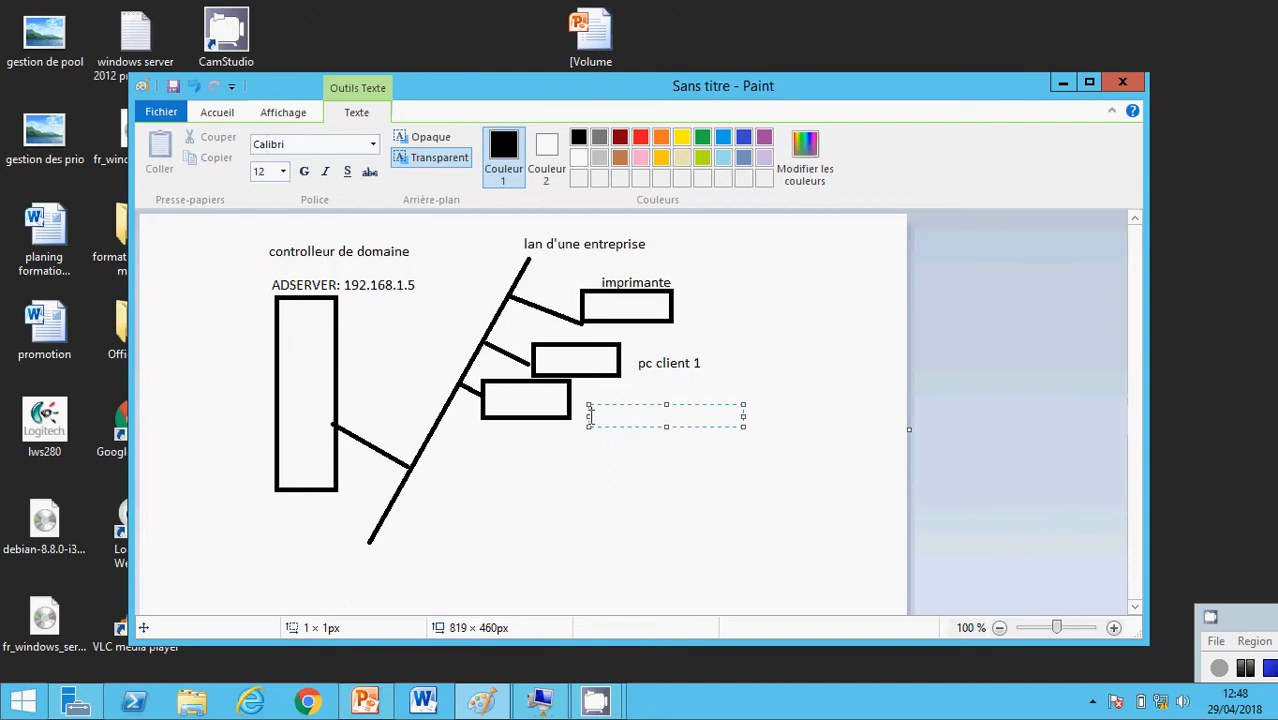
text(pc client 2)
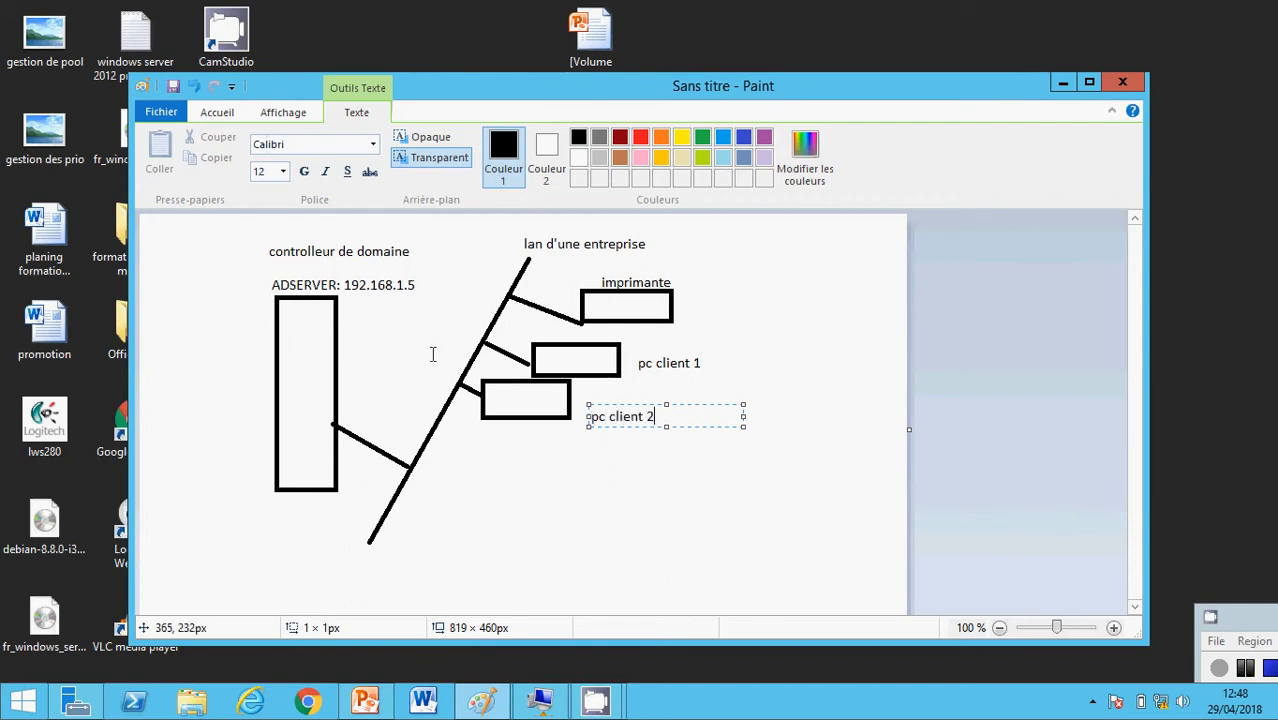
click(532, 446)
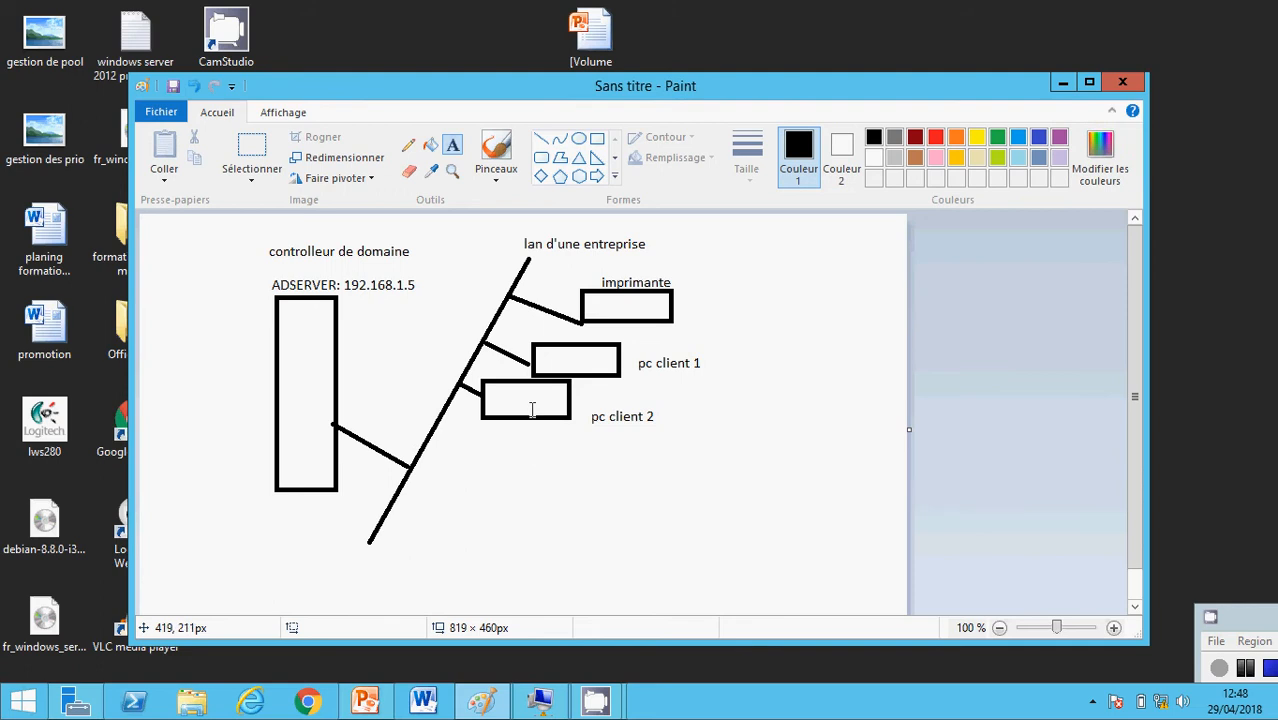
Write 'user1' in the lower client box, start a label in the middle box, then minimise Paint
click(500, 397)
text(u)
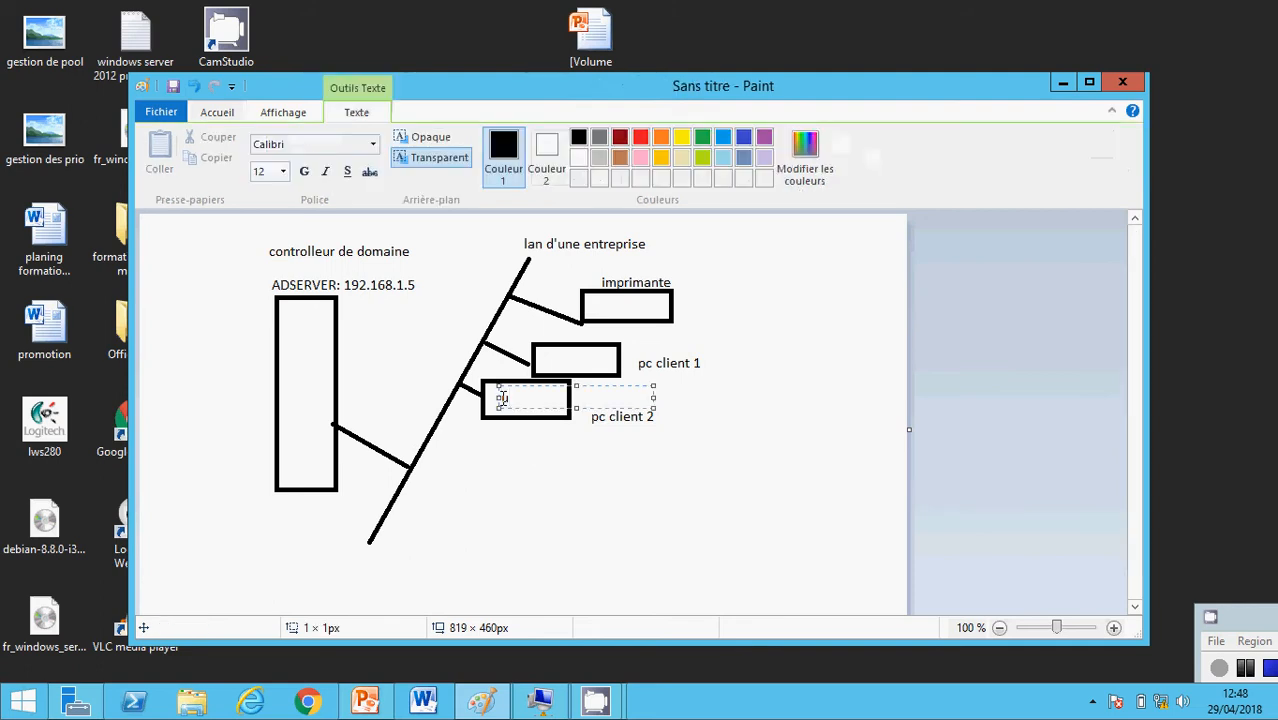
text(ser1)
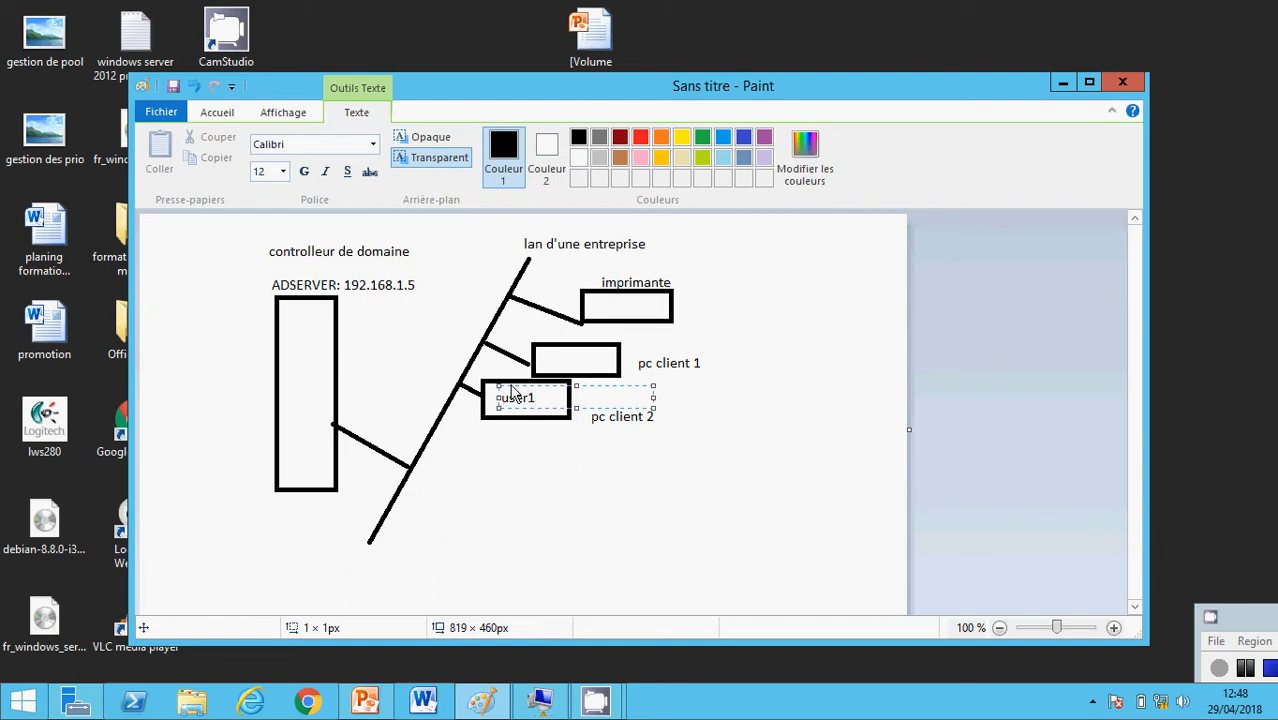
click(559, 343)
click(559, 343)
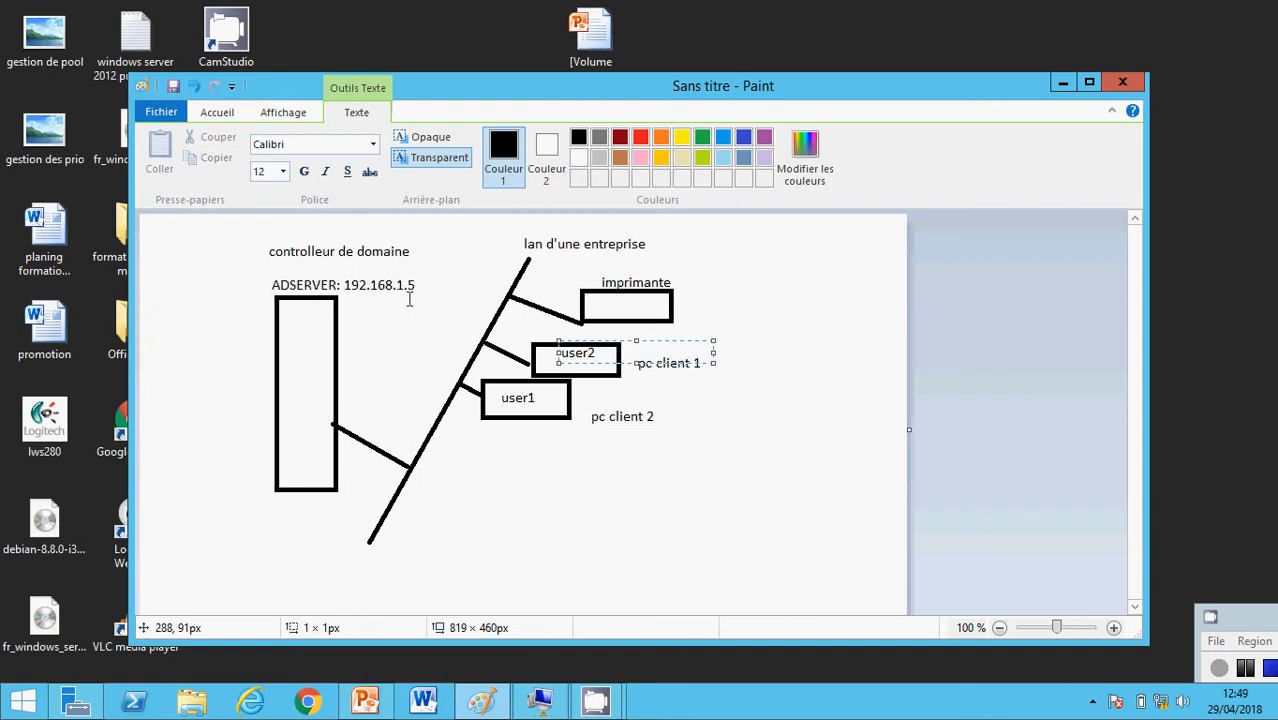
click(1062, 82)
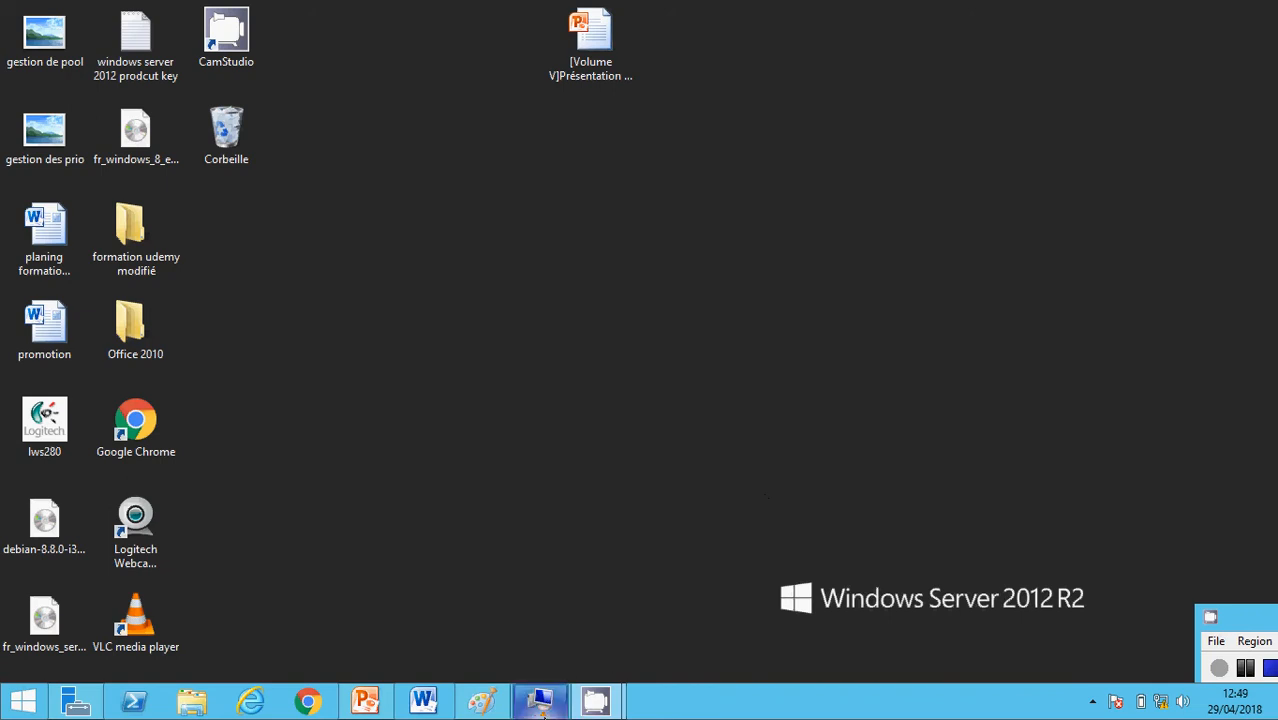
mouse_move(540, 708)
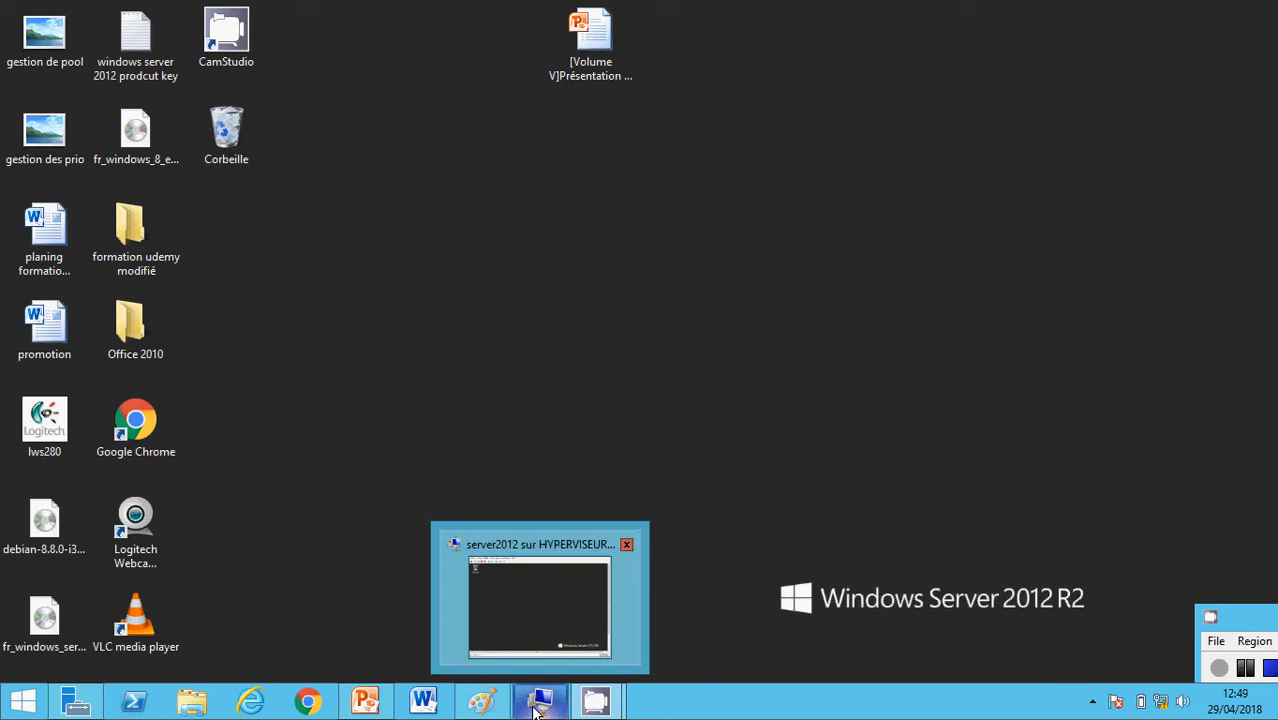
Bring up the server2012 VM connection and switch it to Mode plein écran
click(540, 640)
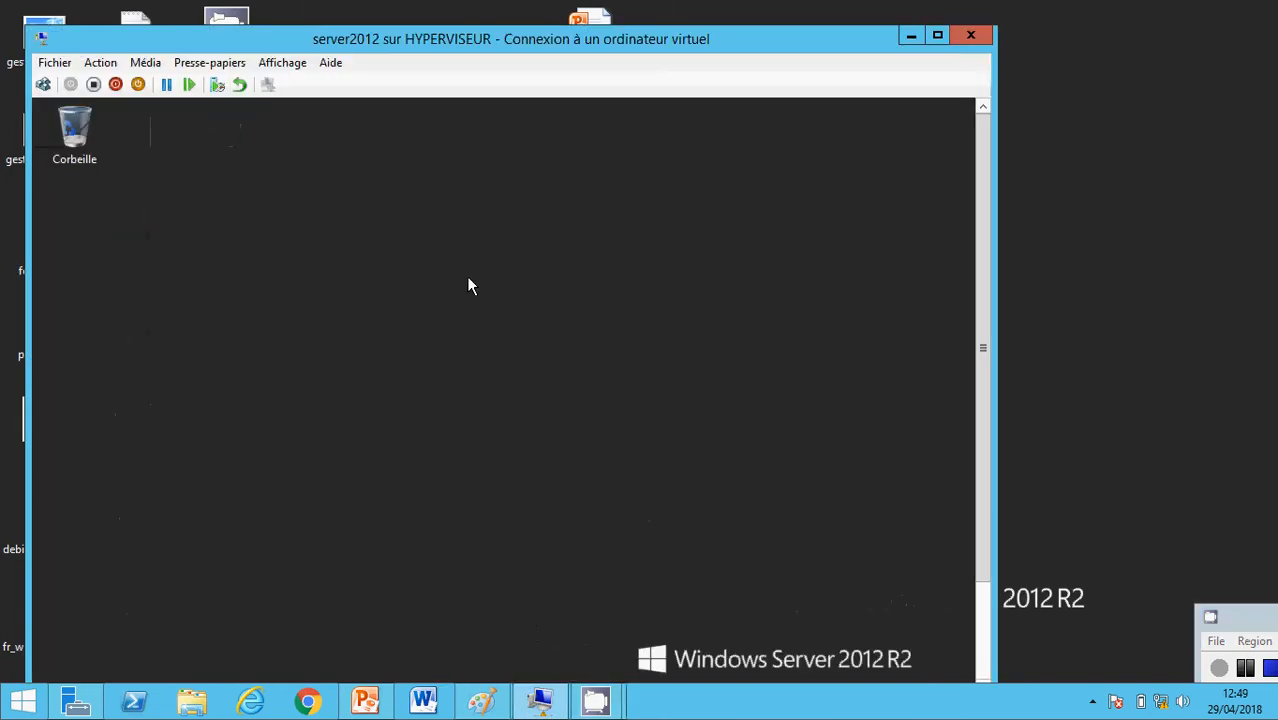
click(280, 63)
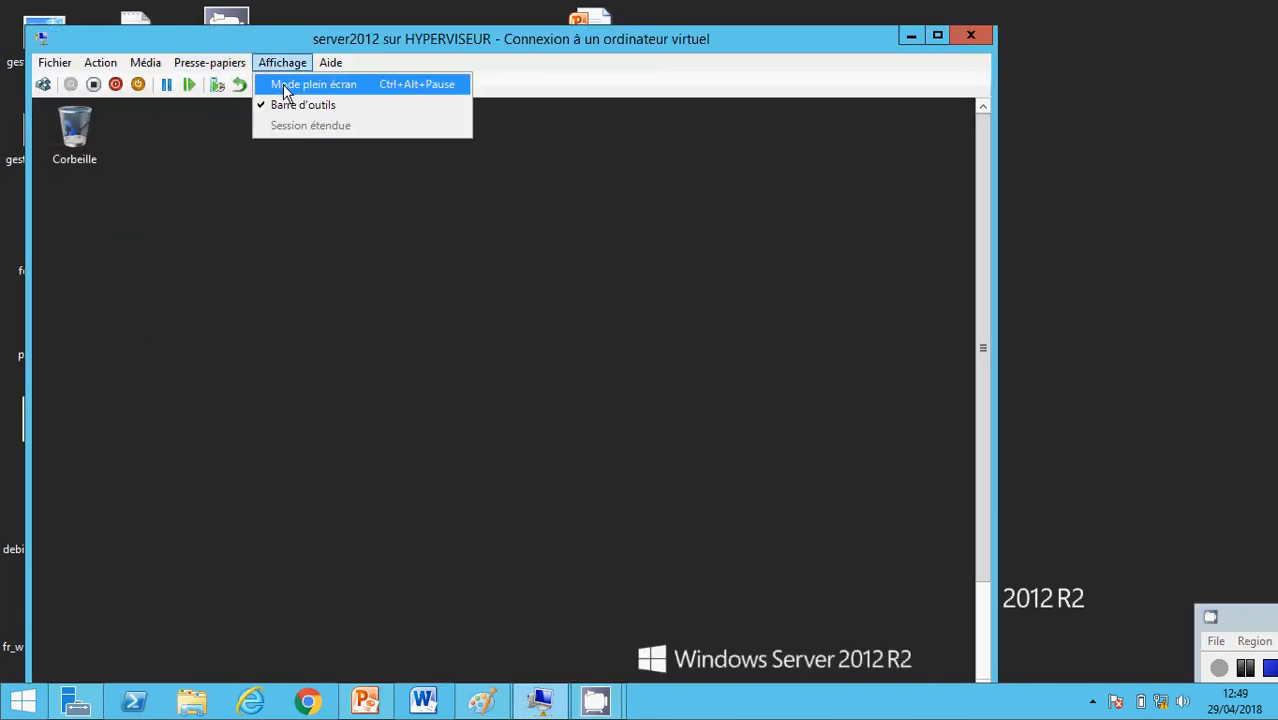
click(285, 84)
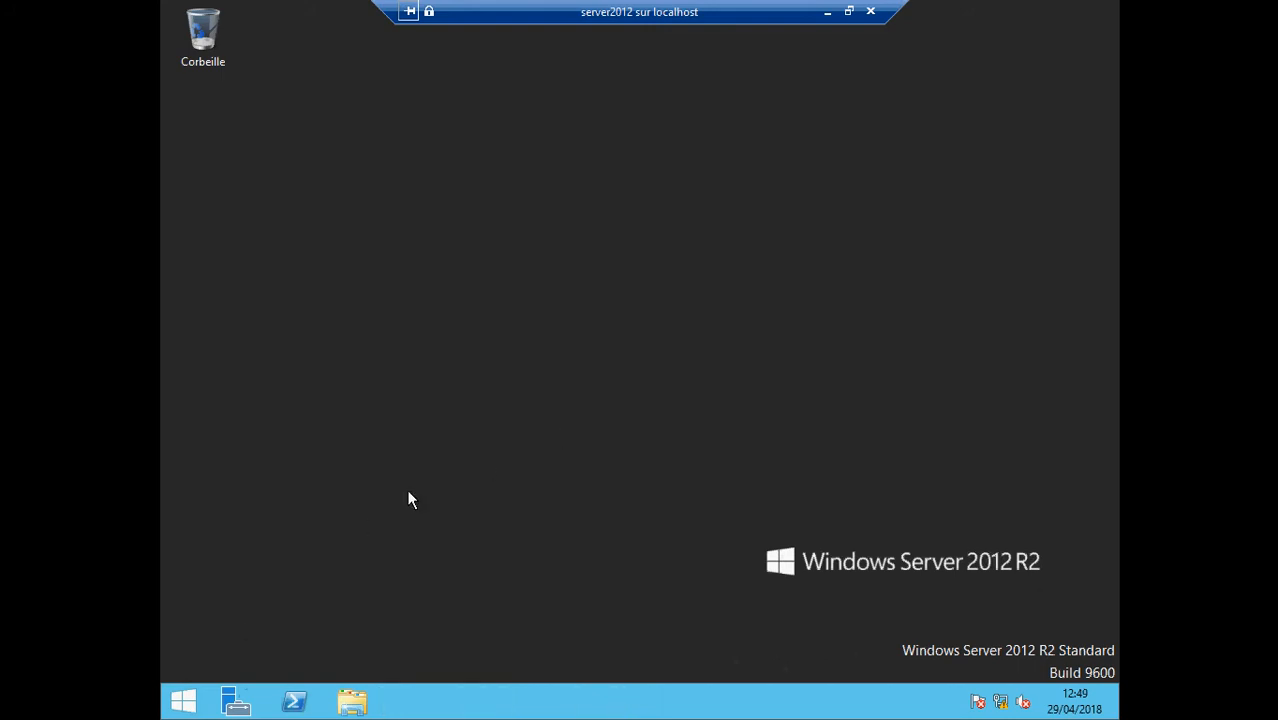
Launch Server Manager in the VM and go to the Serveur local page
click(228, 703)
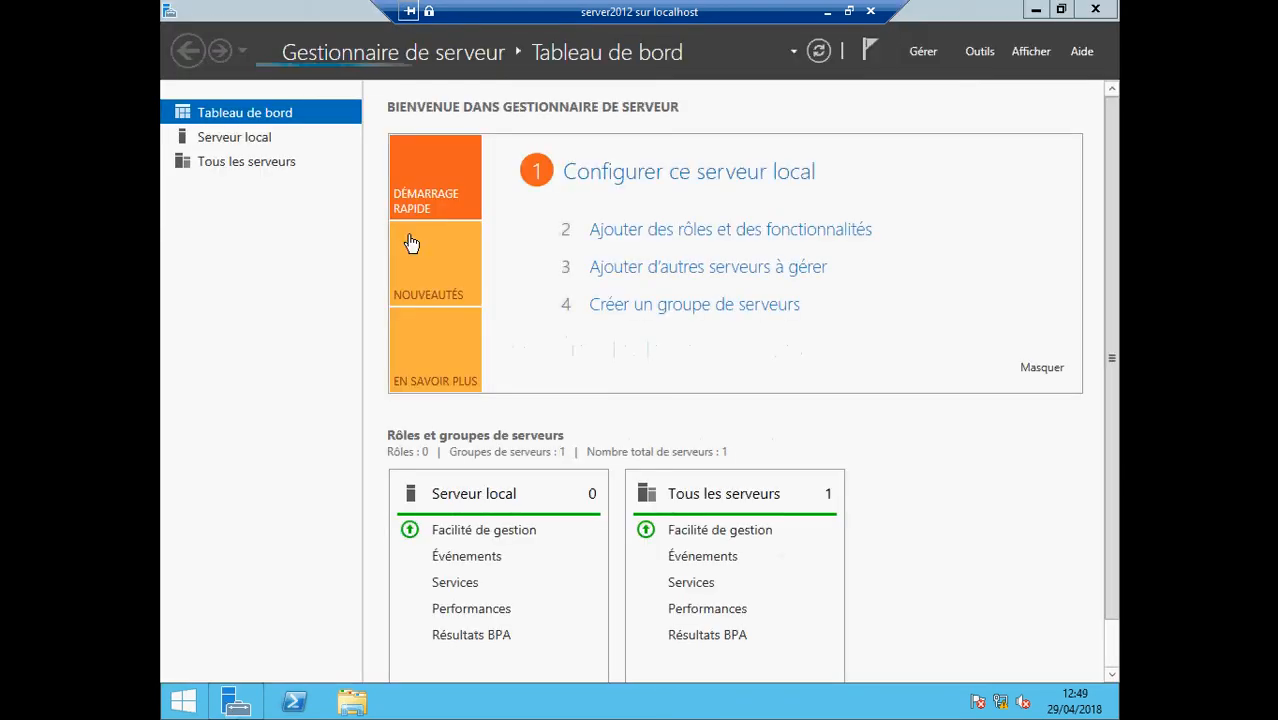
click(235, 140)
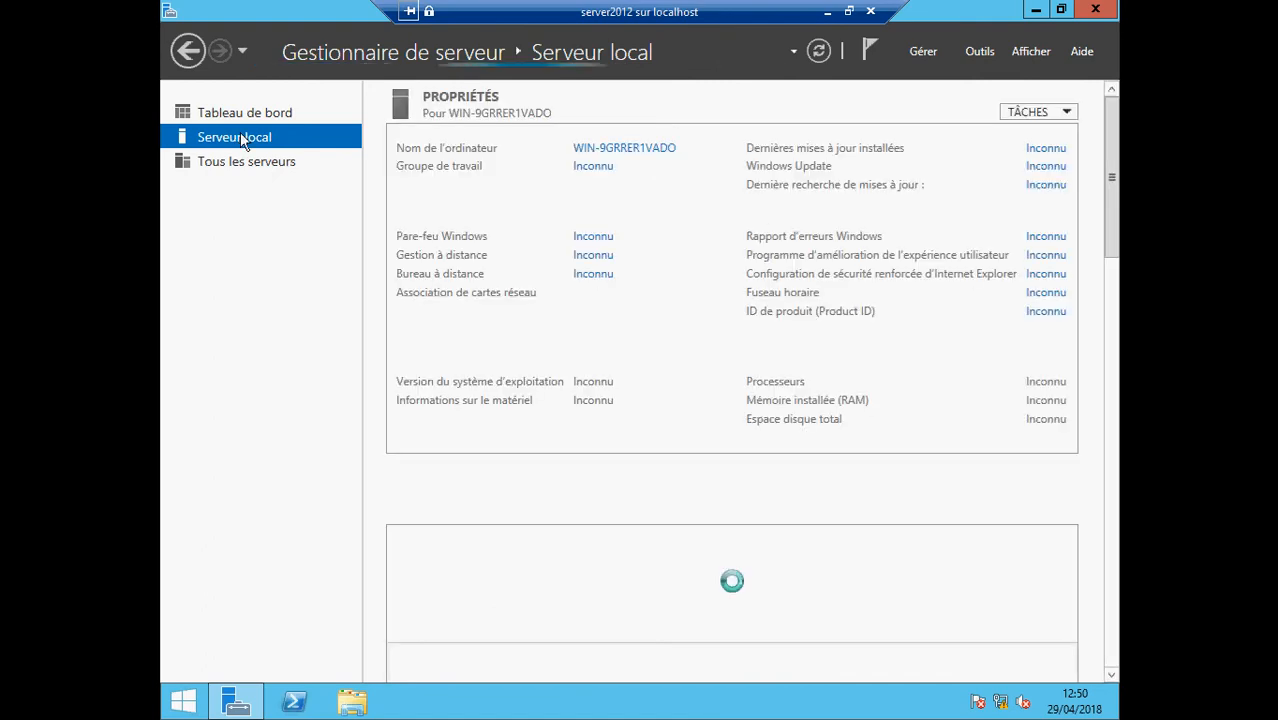
Change the computer name to ADSERVER and restart the server now
click(607, 148)
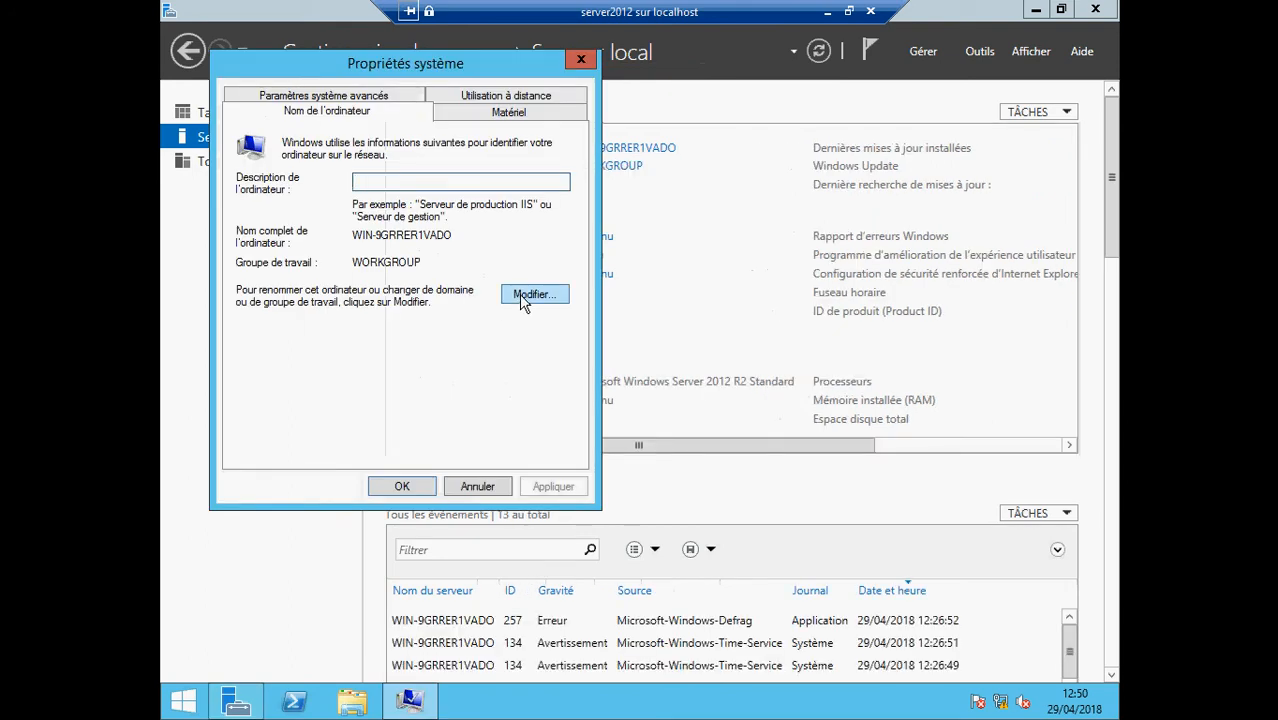
click(519, 294)
key(BackSpace)
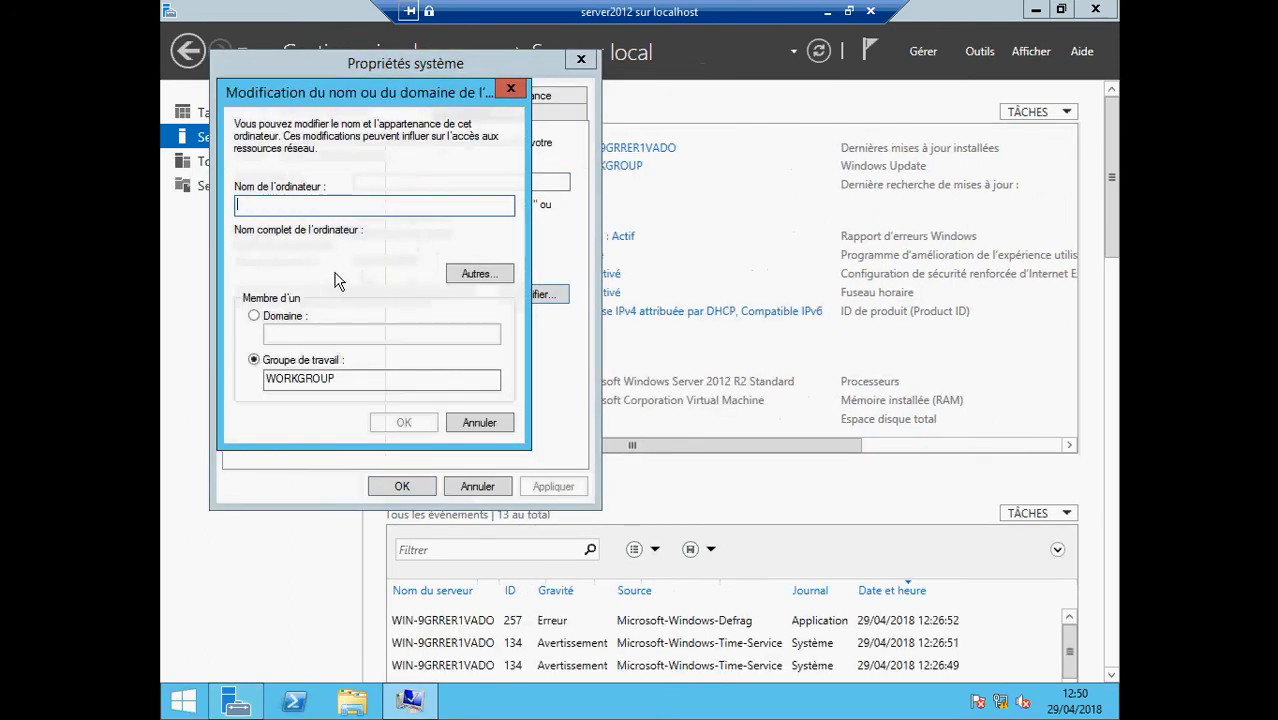
text(ADSERVER)
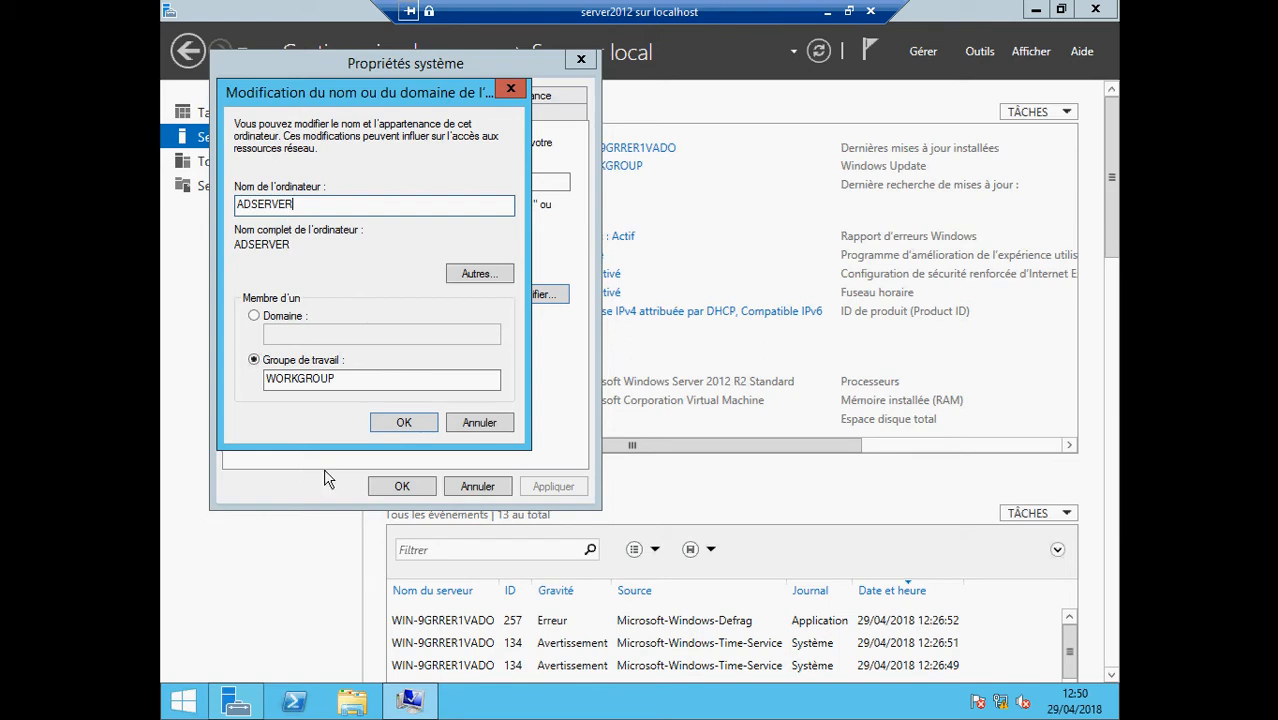
click(402, 425)
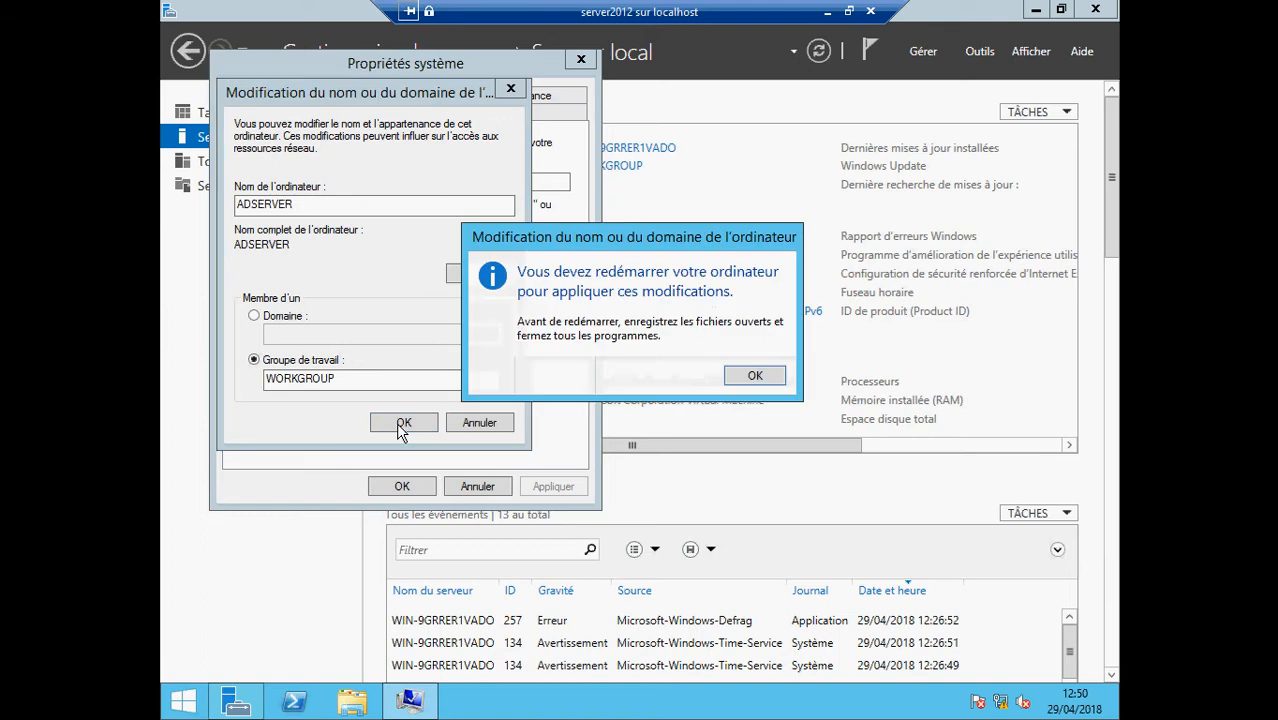
click(766, 382)
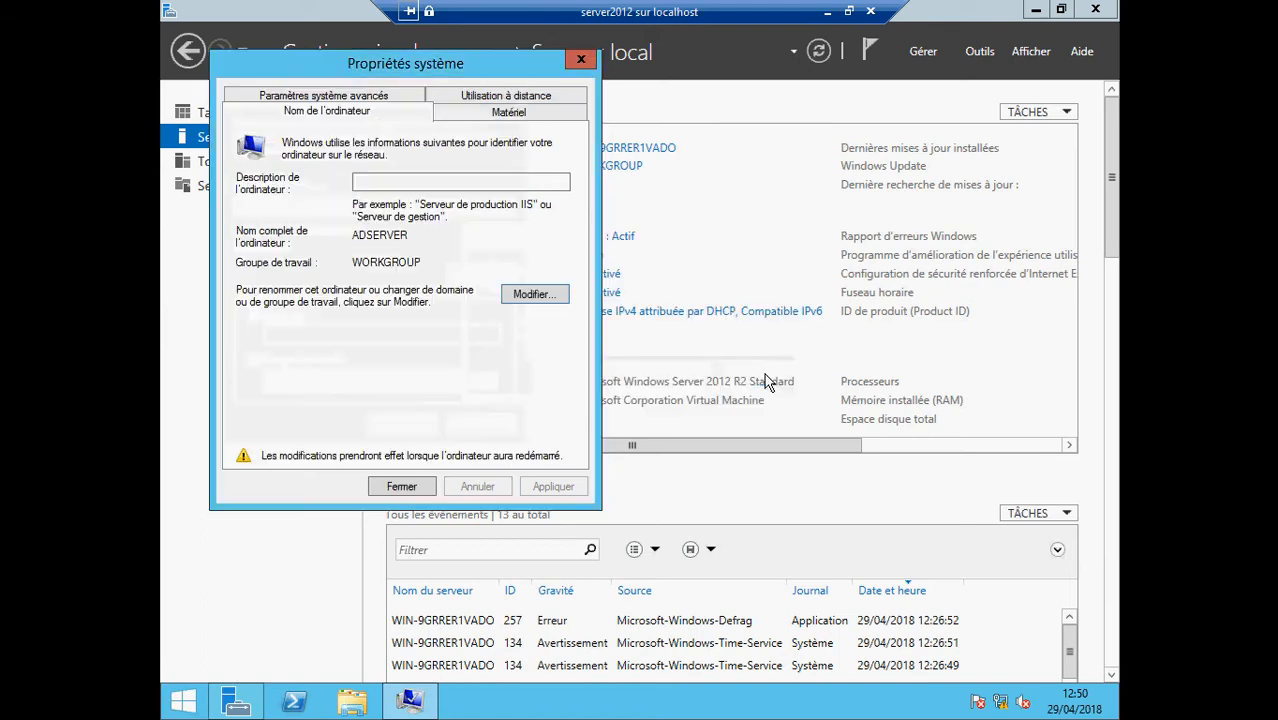
click(402, 487)
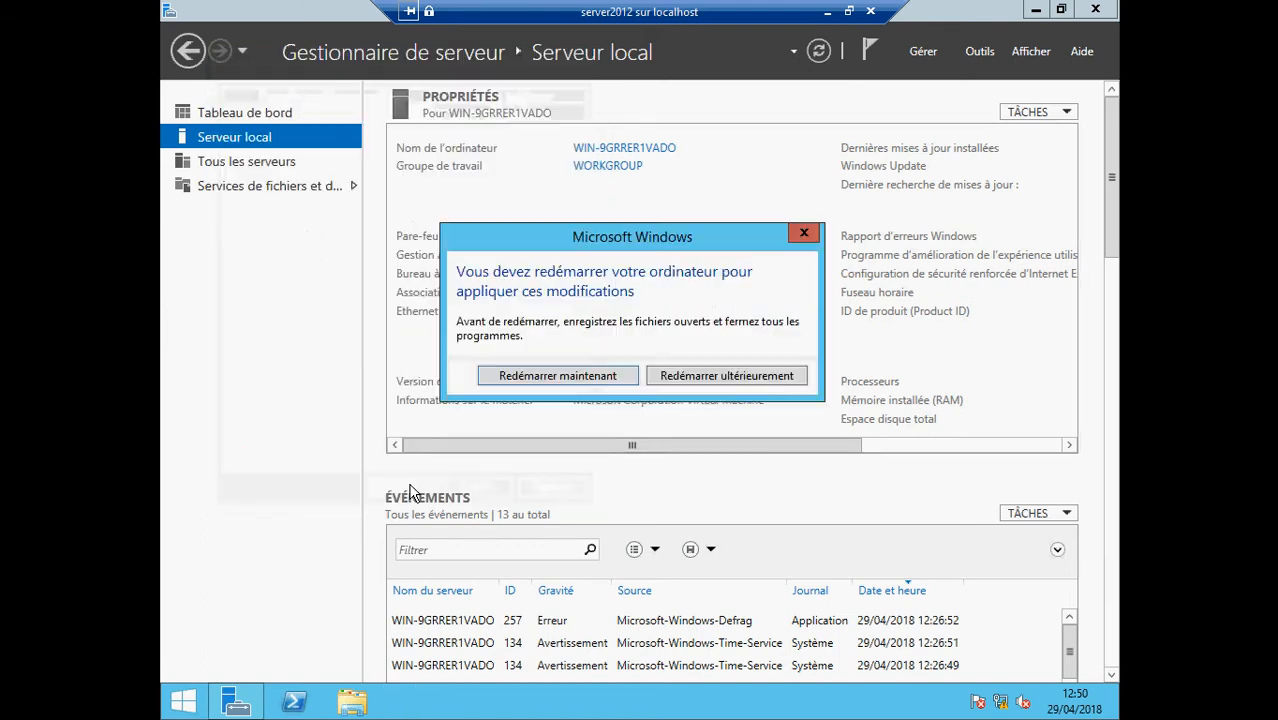
click(590, 378)
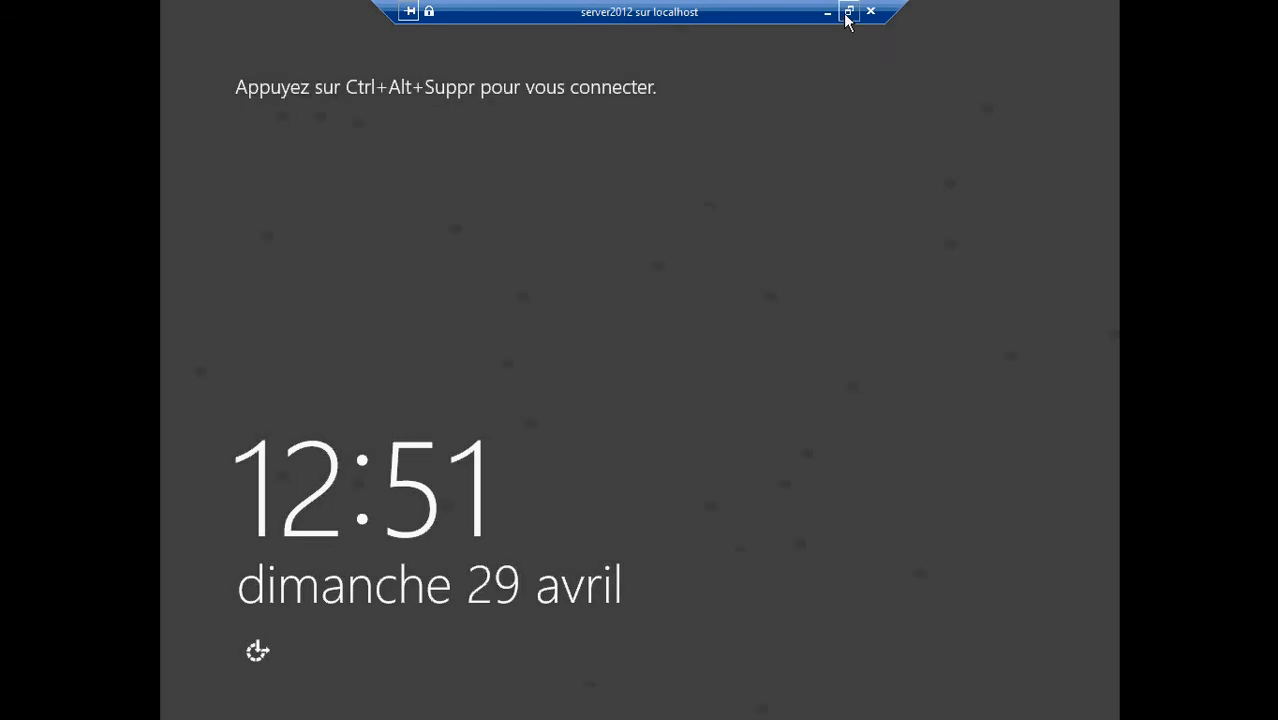
Send Ctrl+Alt+Suppr, sign in with the Administrateur password, and return to full screen
click(848, 12)
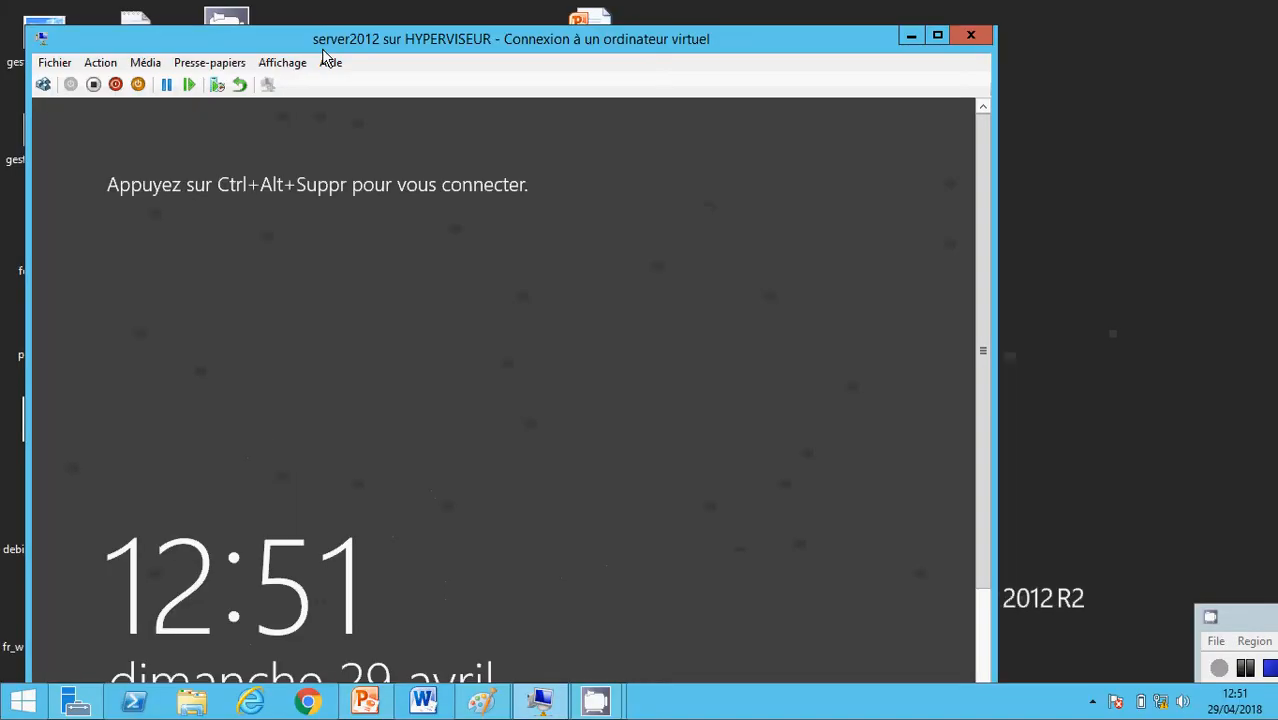
click(43, 85)
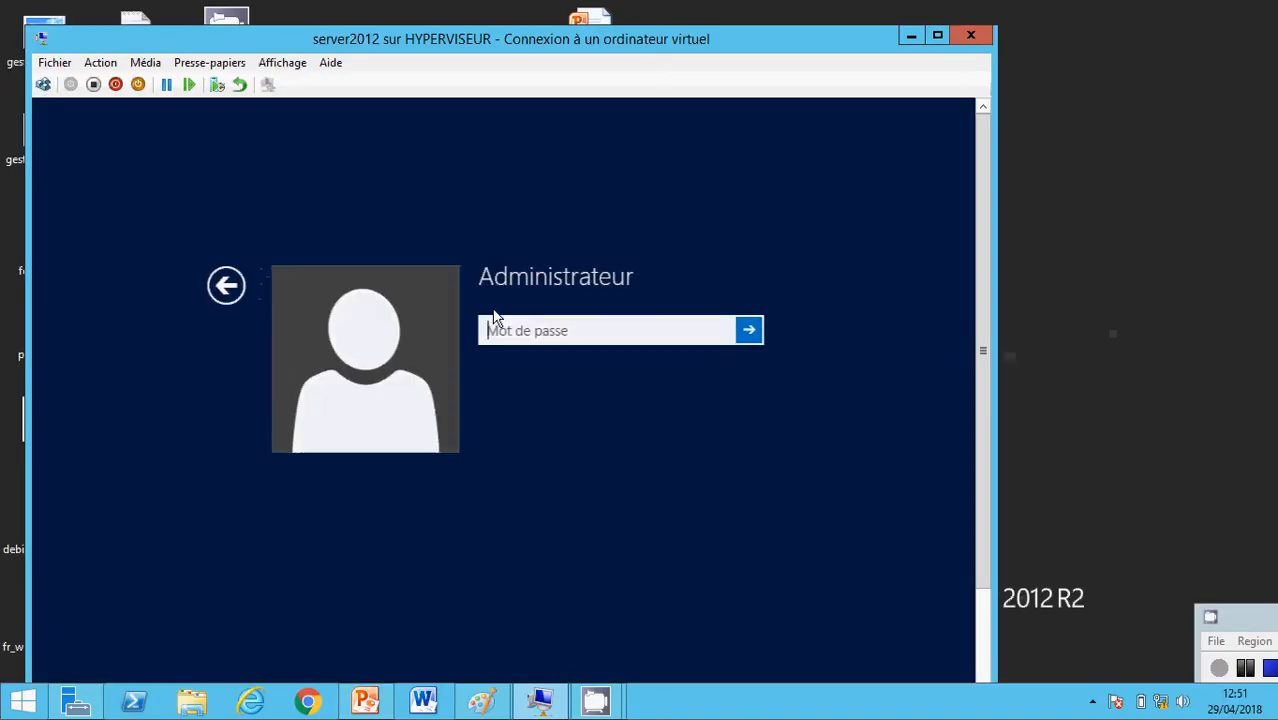
text(*)
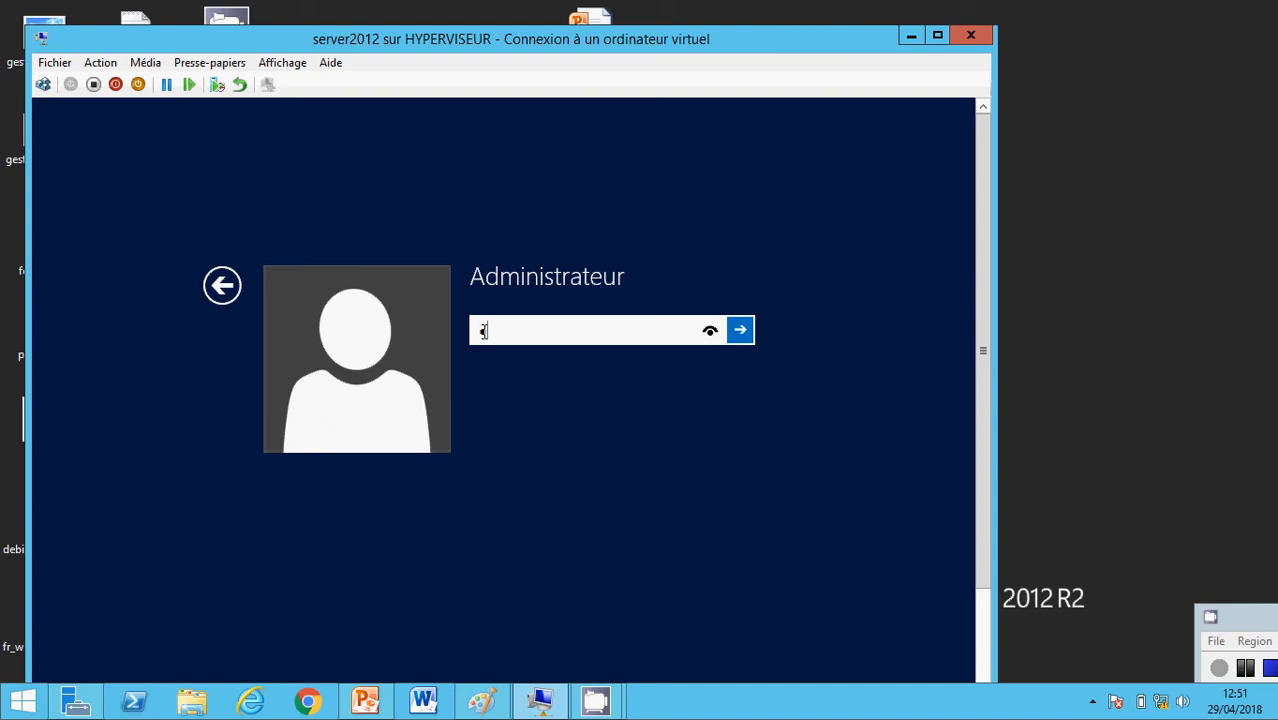
text(******)
key(Return)
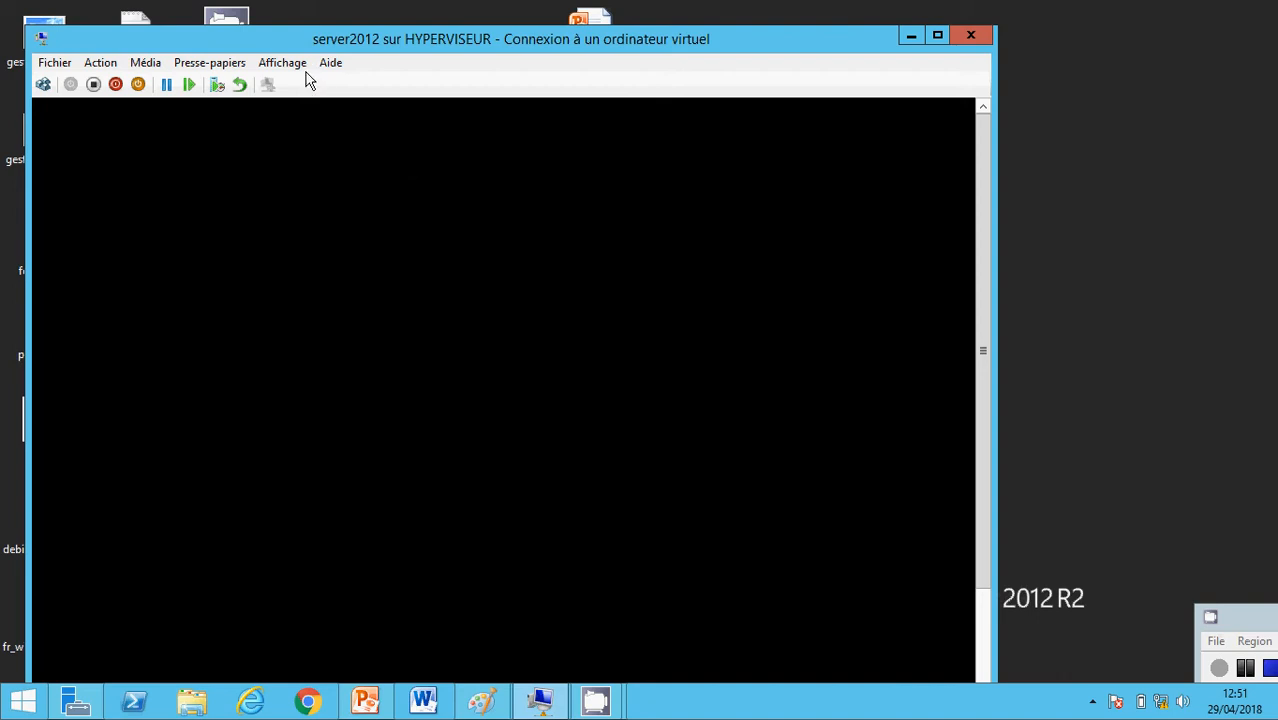
click(290, 63)
click(300, 85)
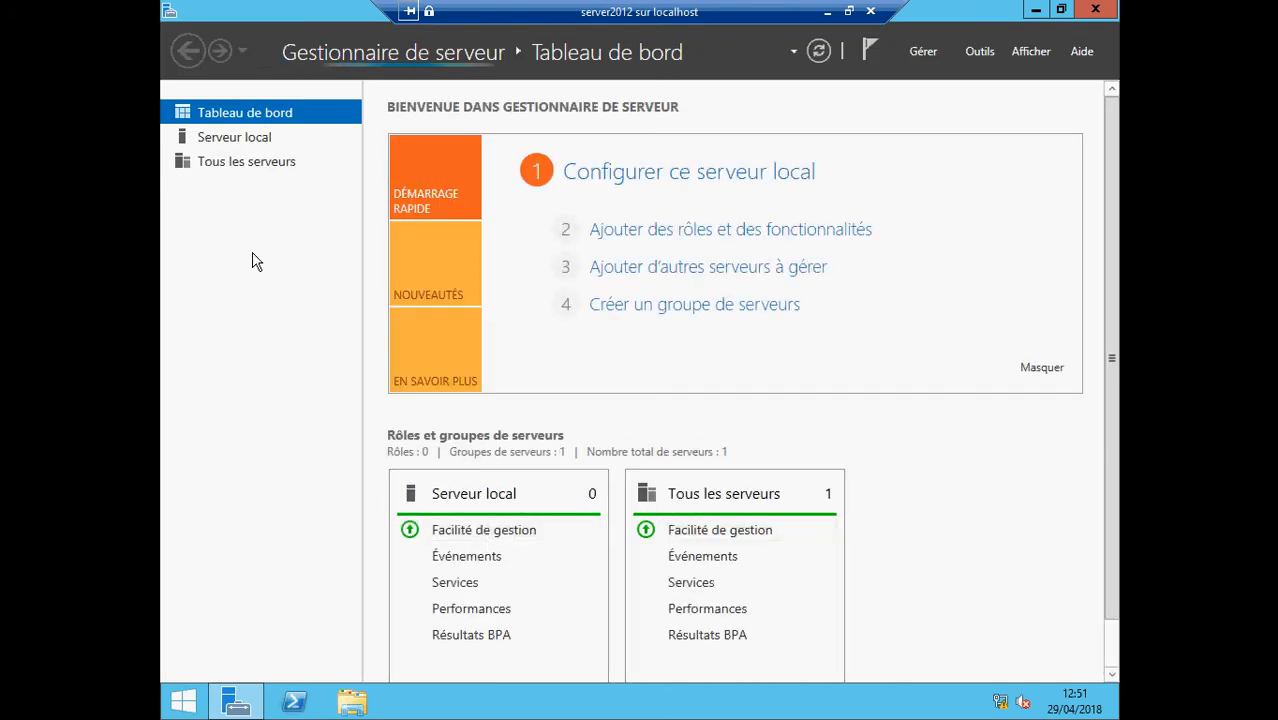
Show the Serveur local page for ADSERVER and dismiss the password-expiry reminder
click(236, 139)
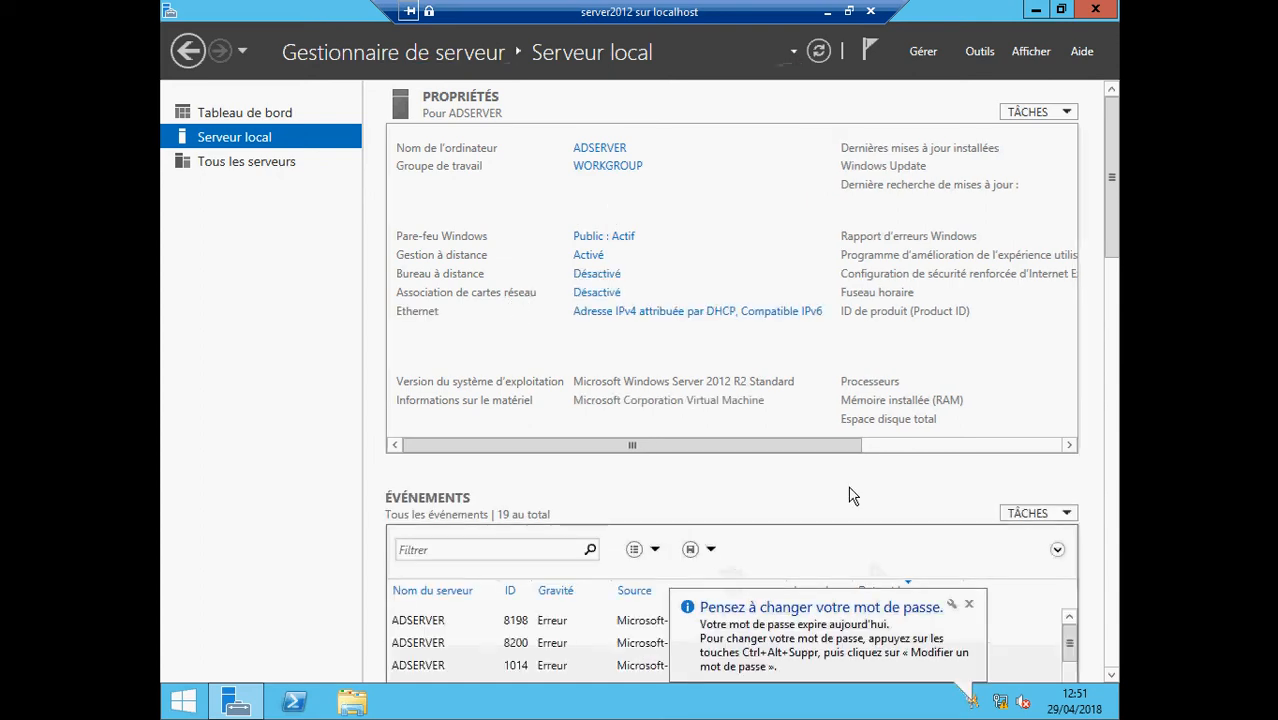
click(969, 605)
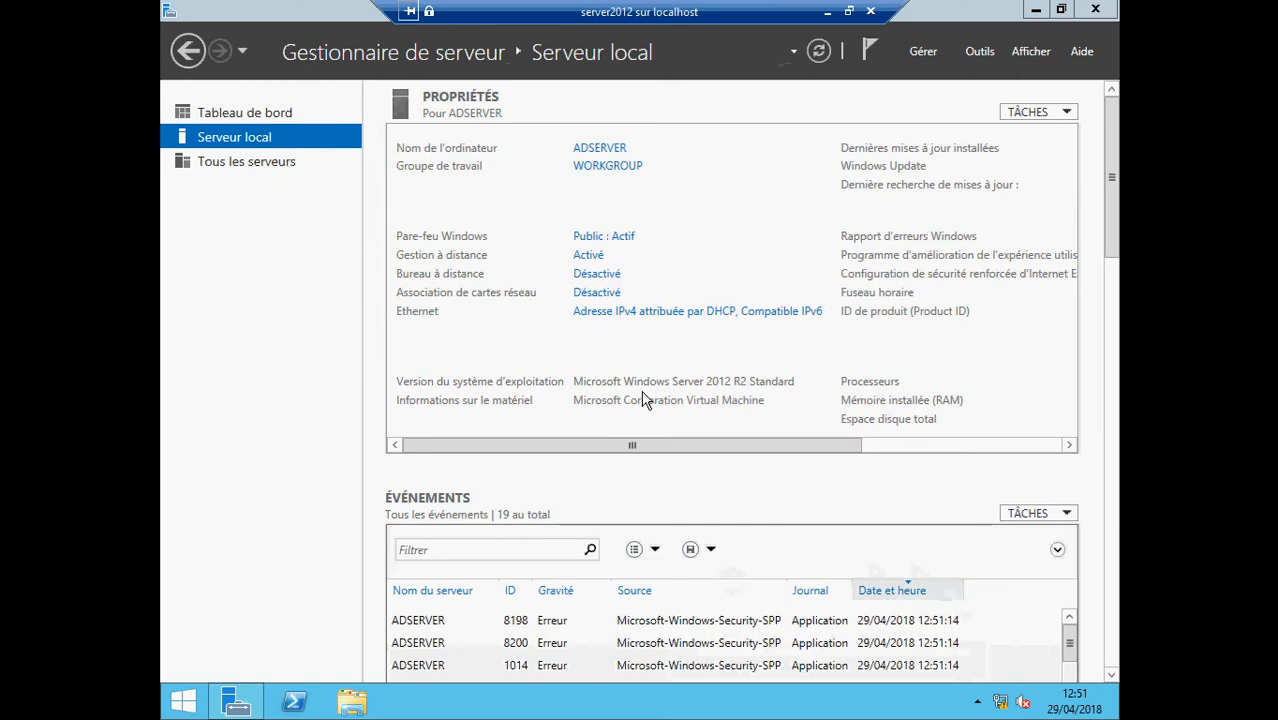
Set Ethernet IPv4 to static 192.168.1.5, mask 255.255.255.0, then refresh the page
click(604, 315)
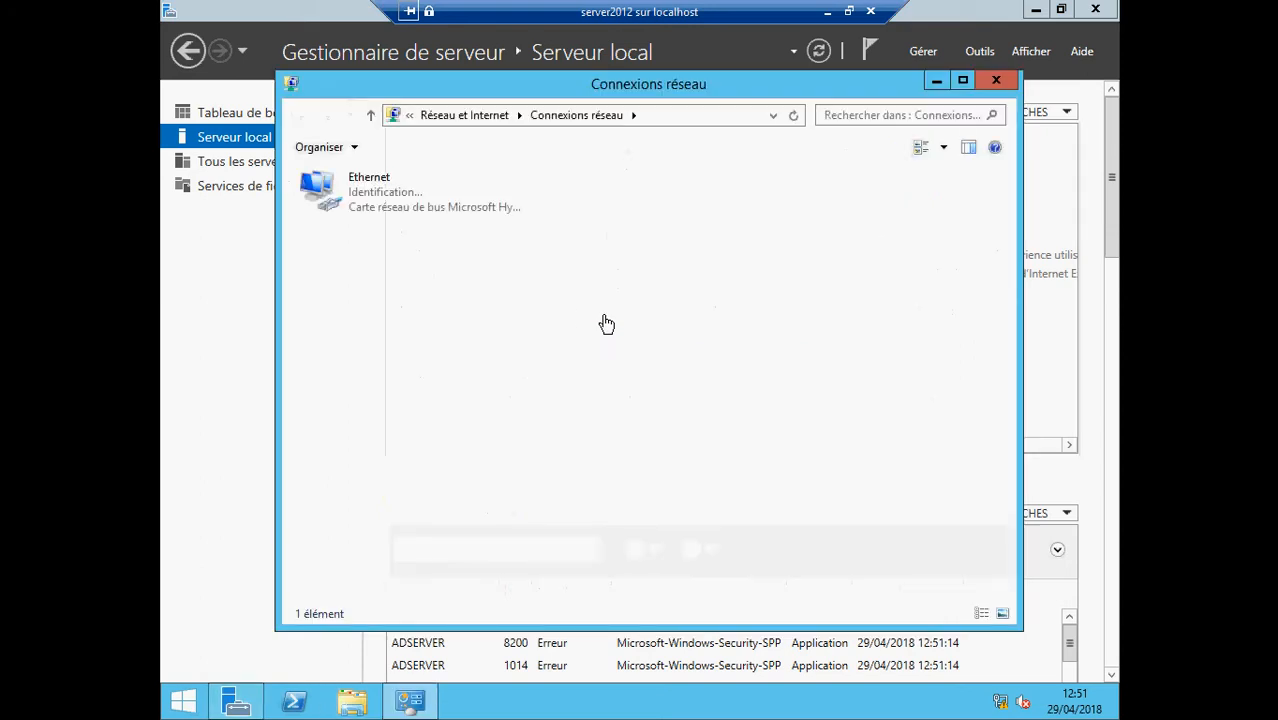
right_click(357, 194)
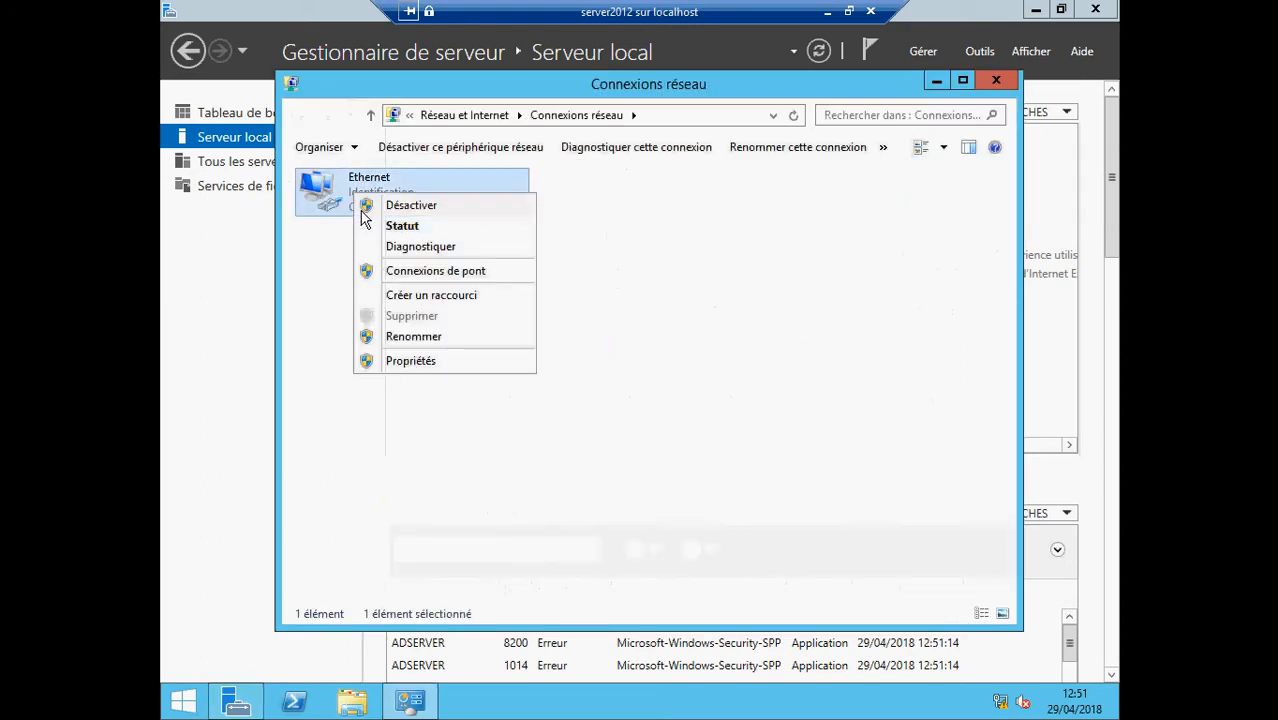
click(414, 362)
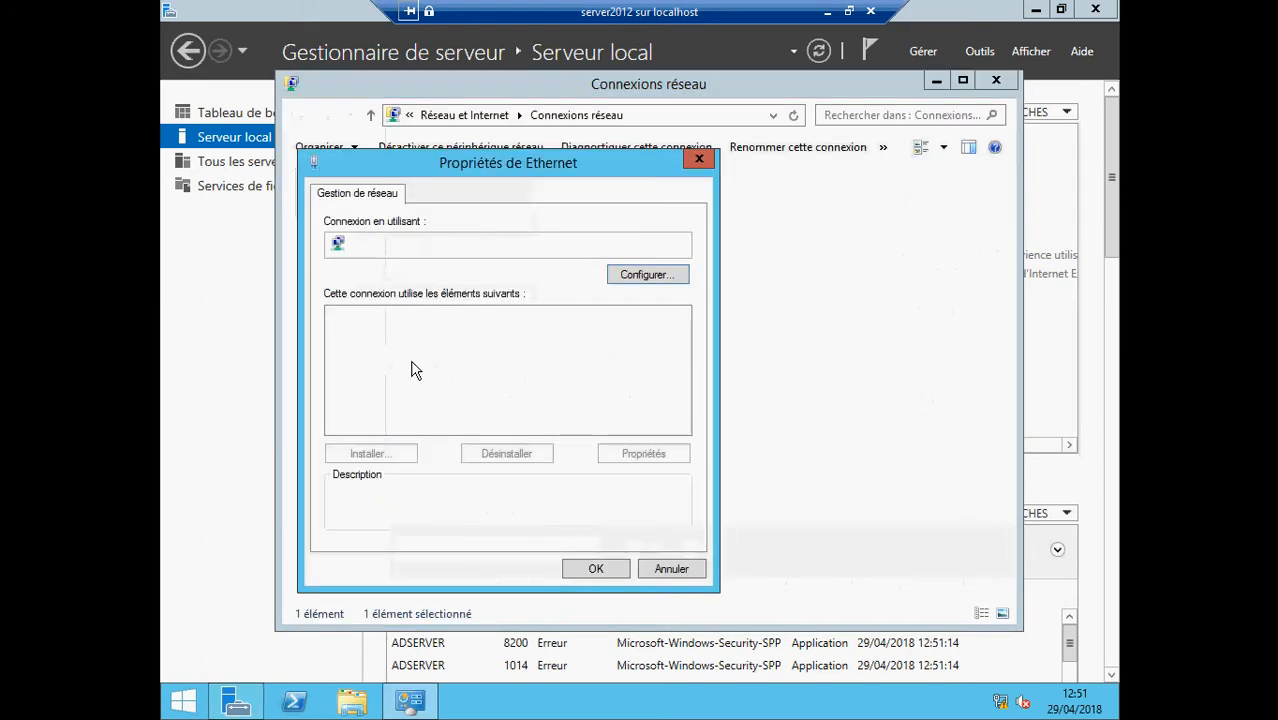
double_click(436, 427)
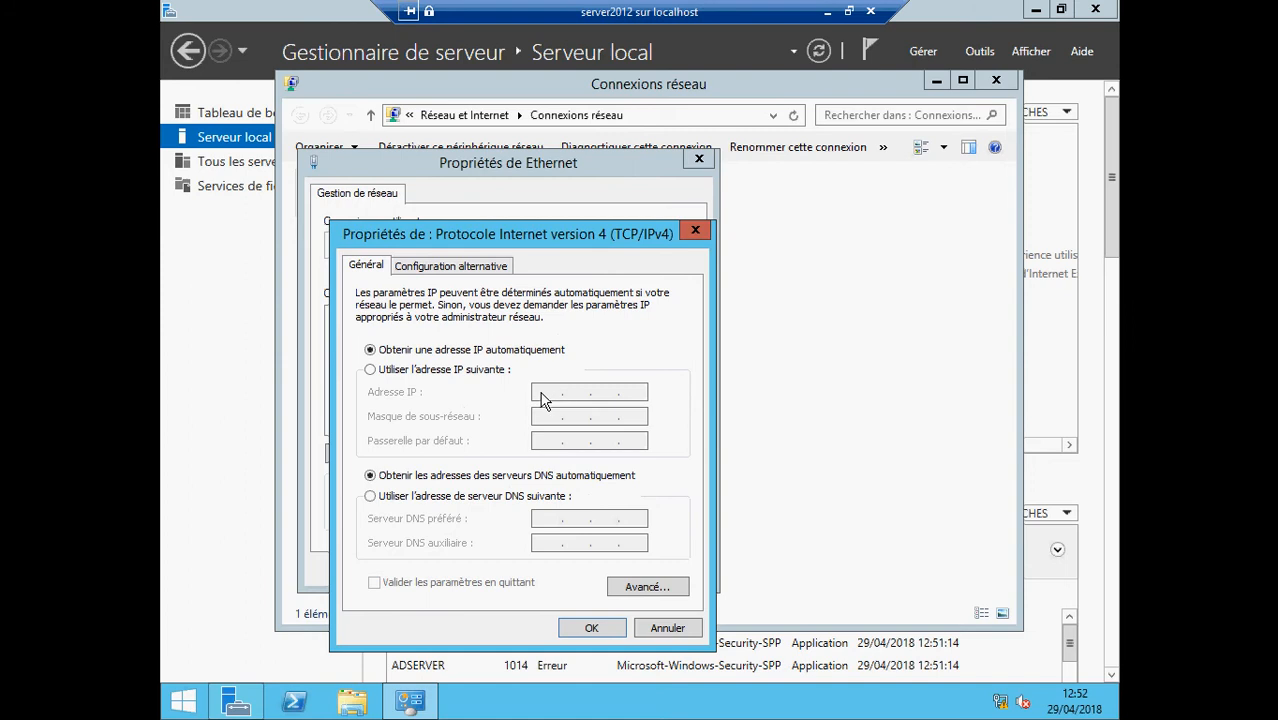
click(508, 372)
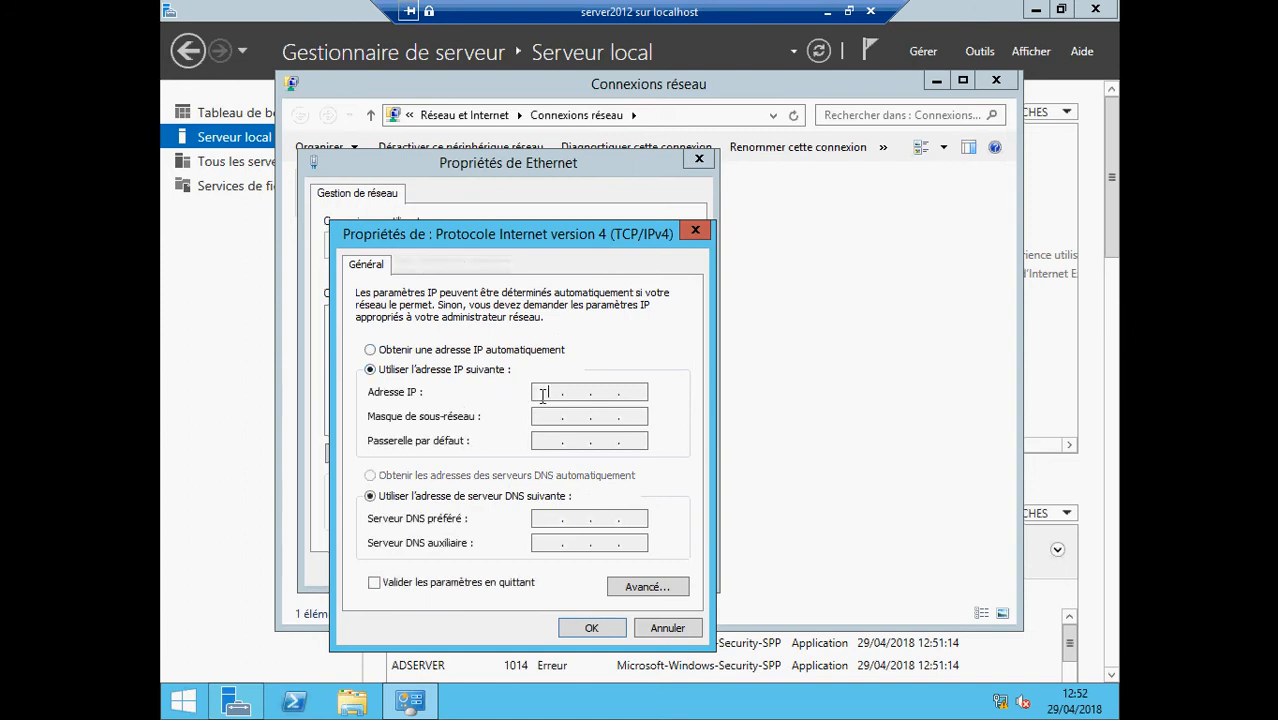
click(542, 396)
text(19)
text(2 . )
text(168 . 1 )
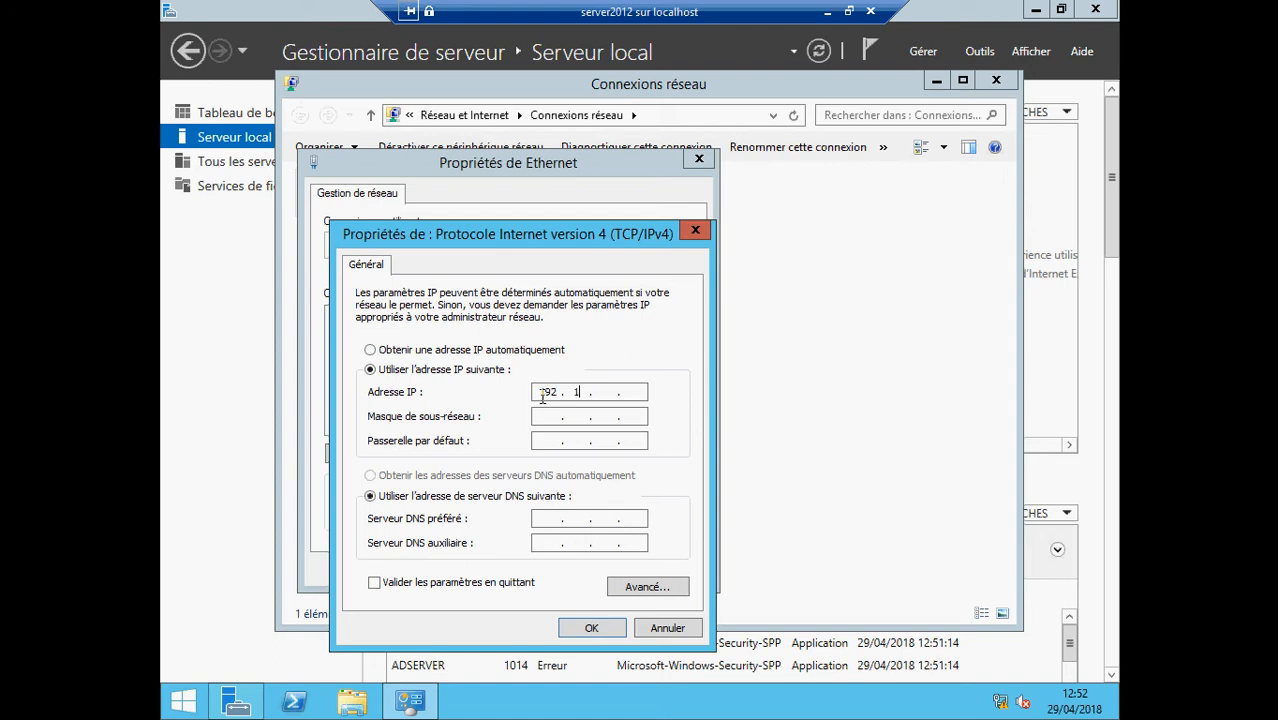
text(. 5)
click(544, 418)
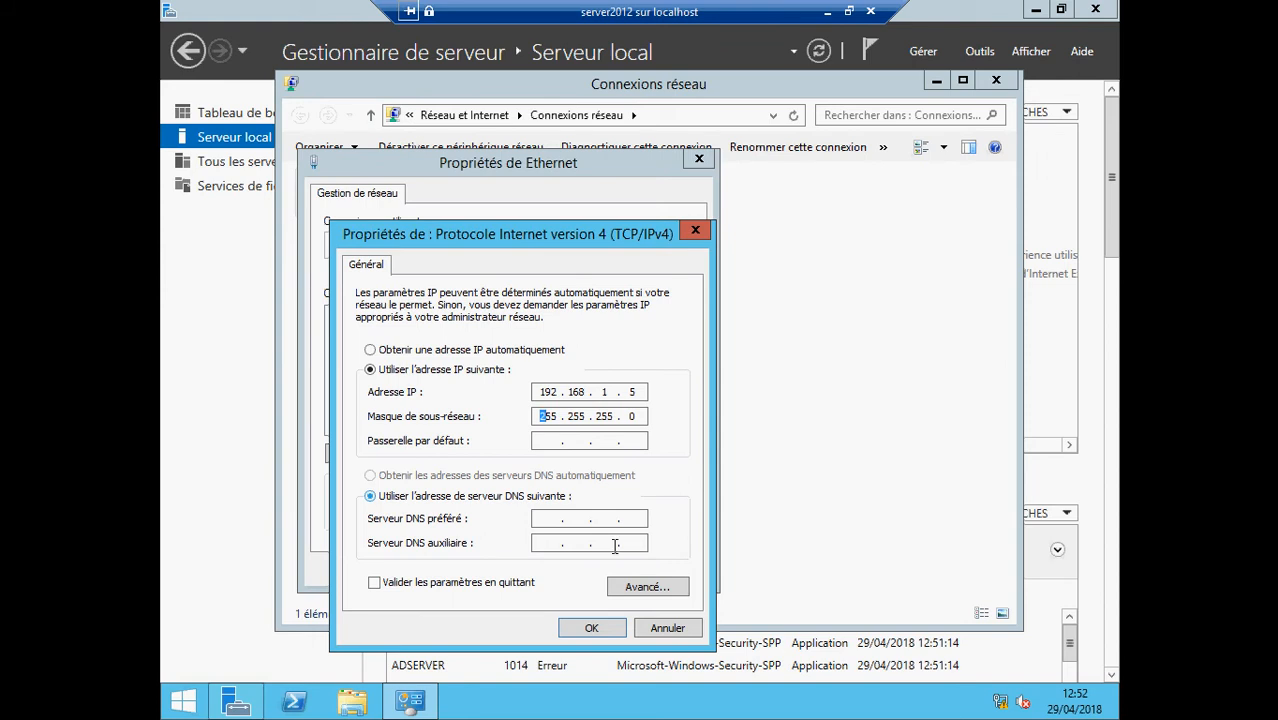
click(592, 629)
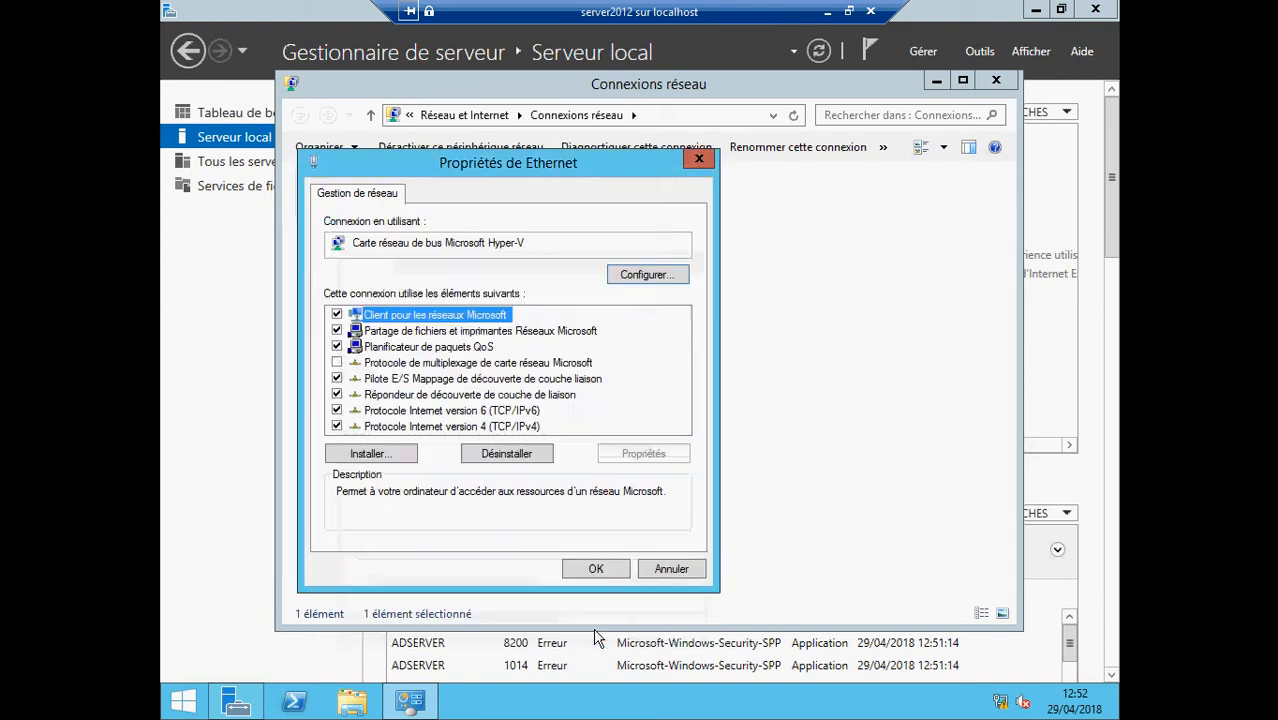
click(595, 568)
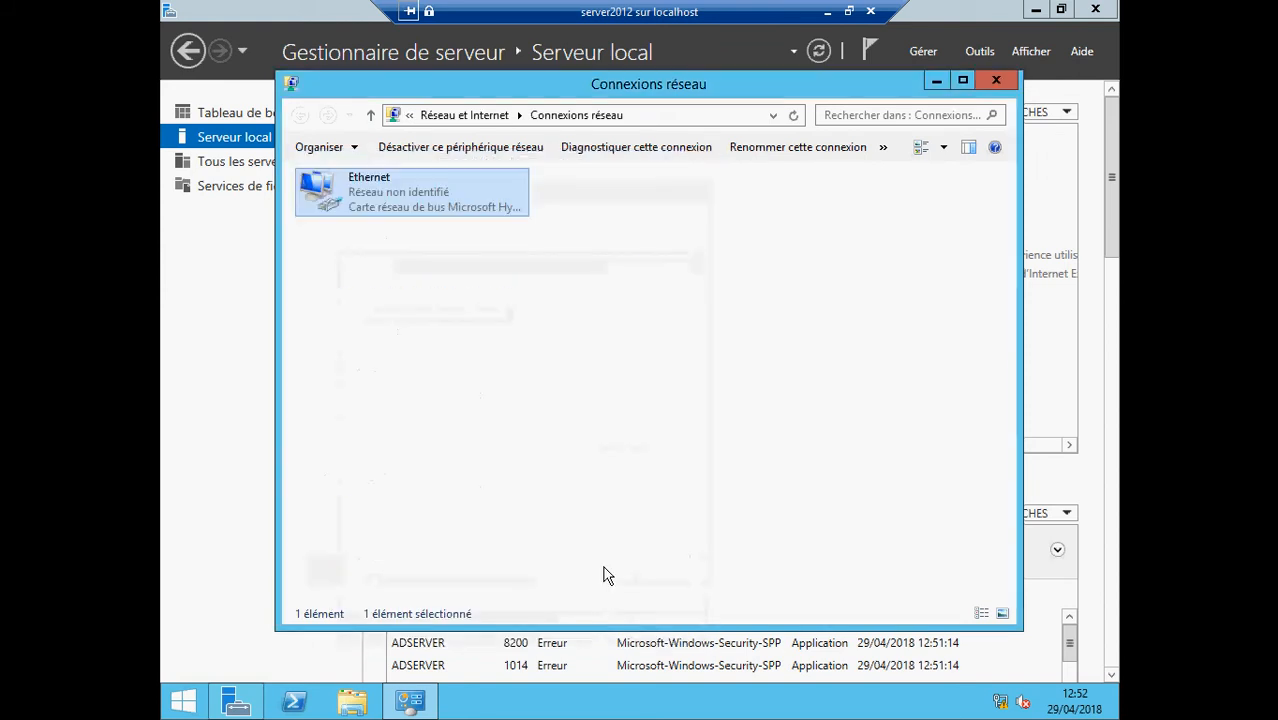
click(995, 81)
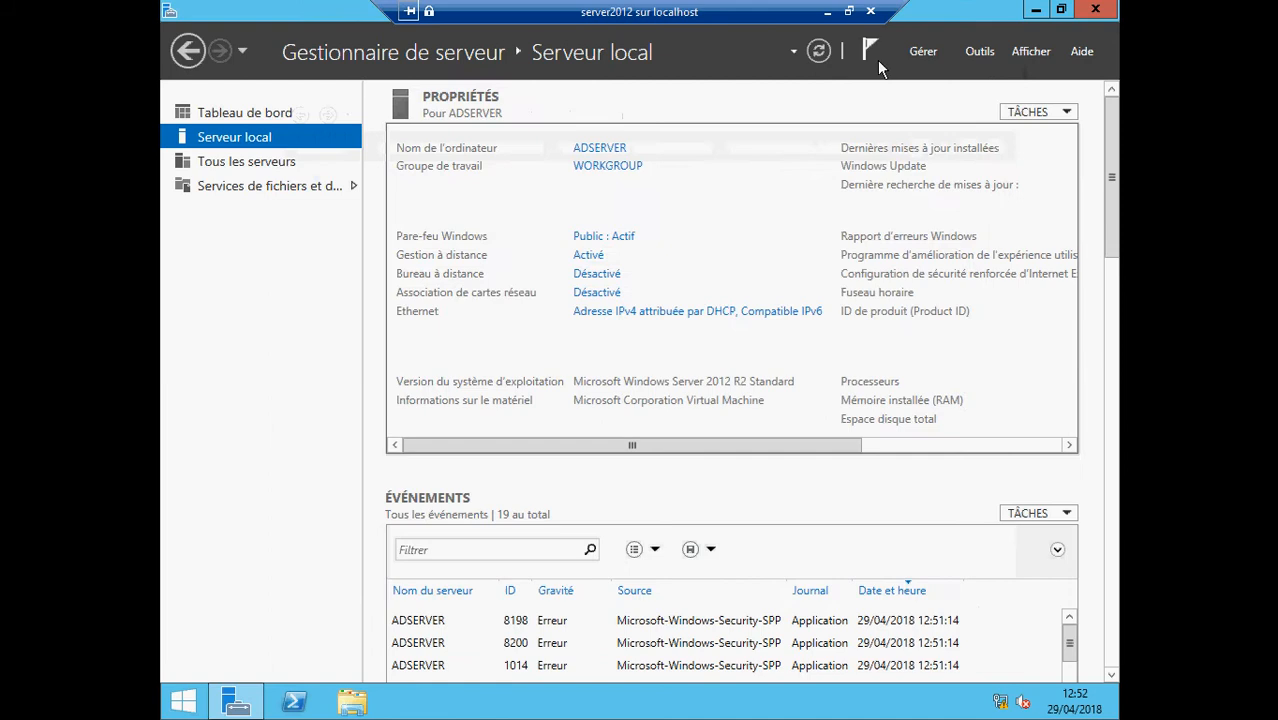
click(819, 52)
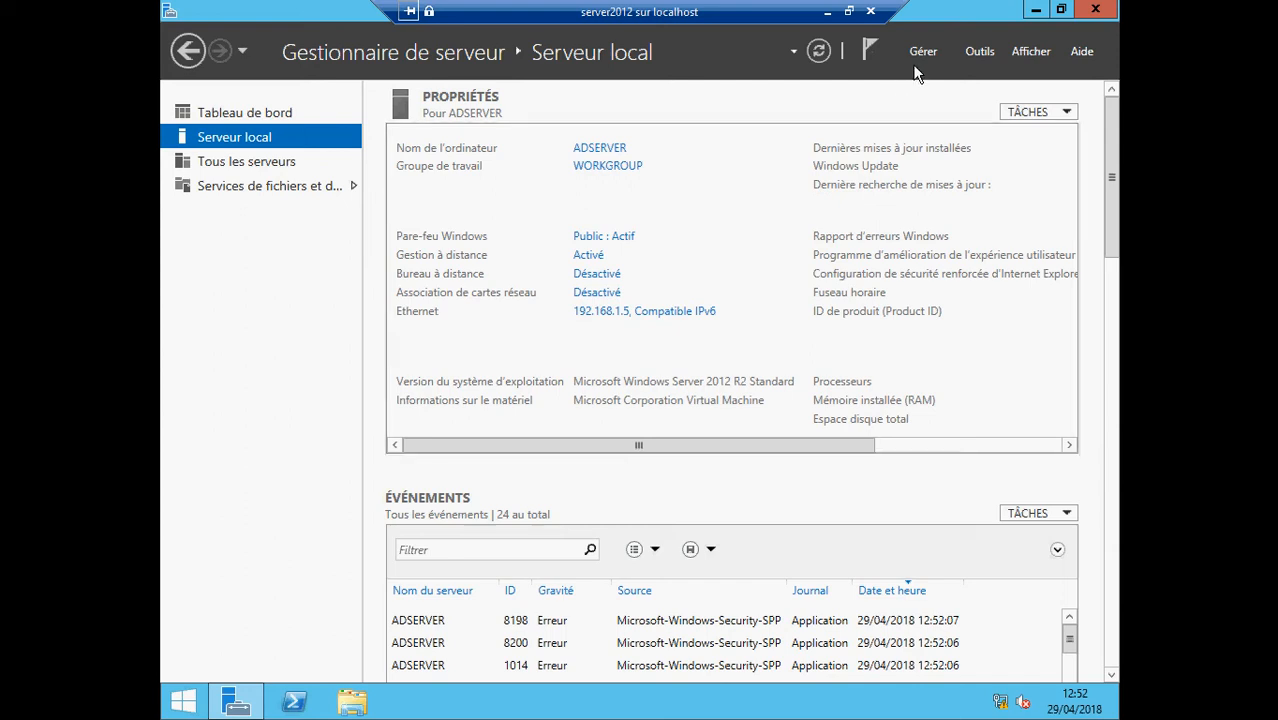
Open the Gérer menu once Ethernet shows 192.168.1.5
click(916, 56)
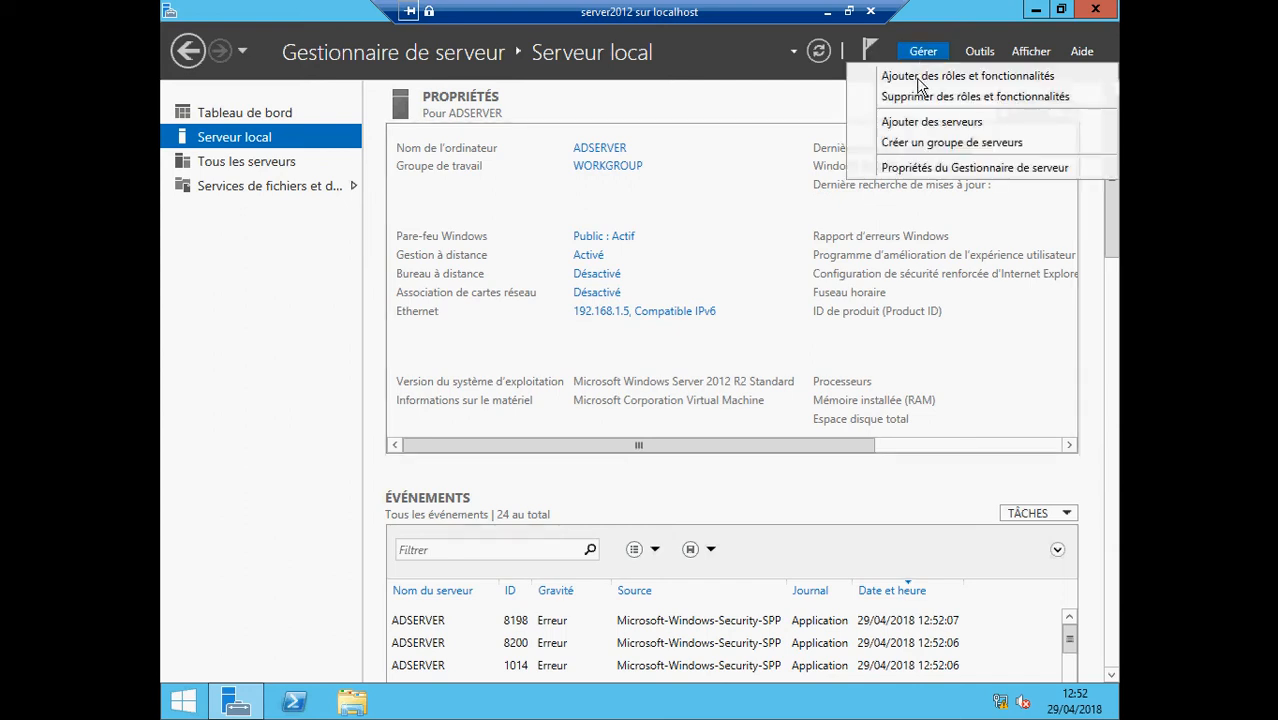
In the Add Roles and Features wizard, select the AD DS role for ADSERVER, including its management features
click(920, 86)
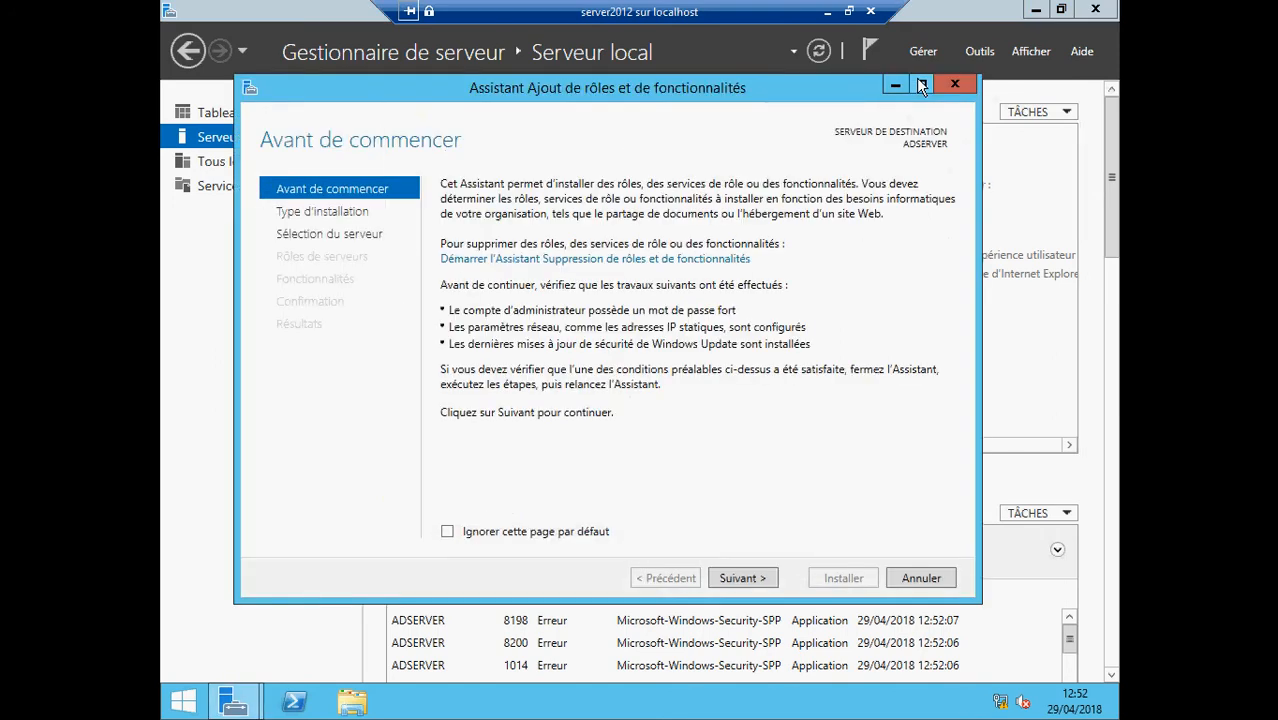
click(754, 580)
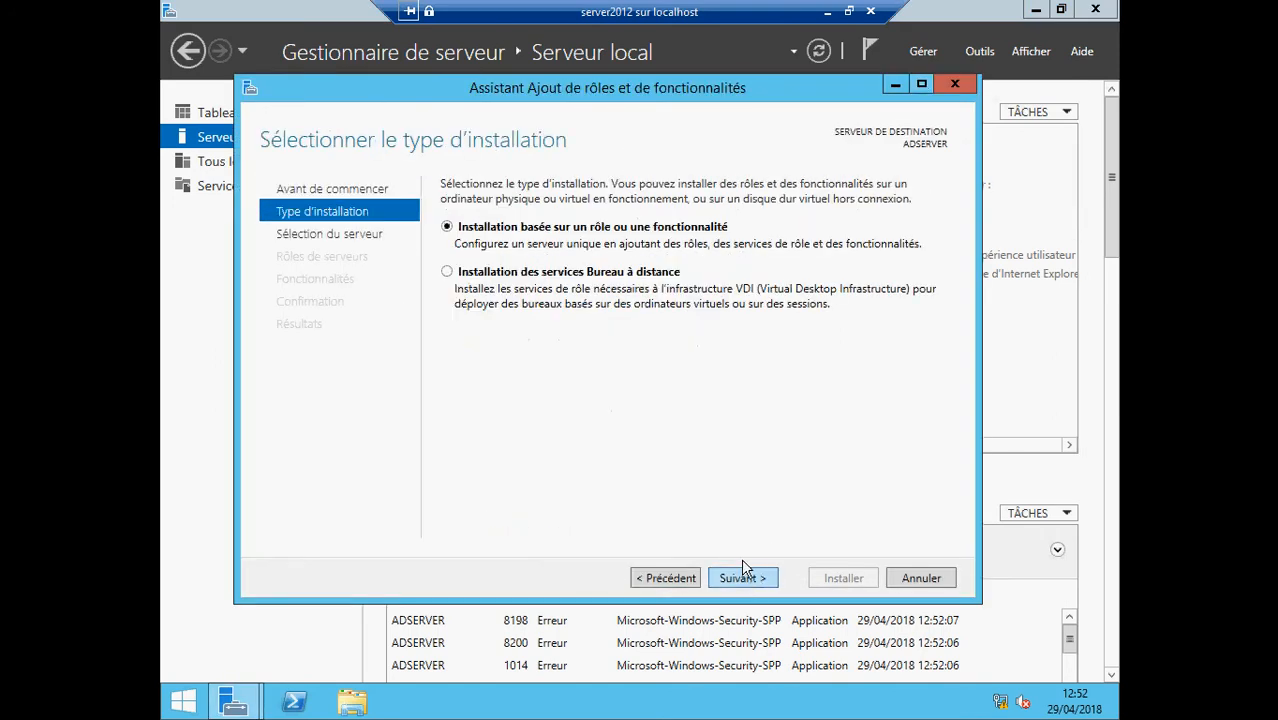
click(749, 577)
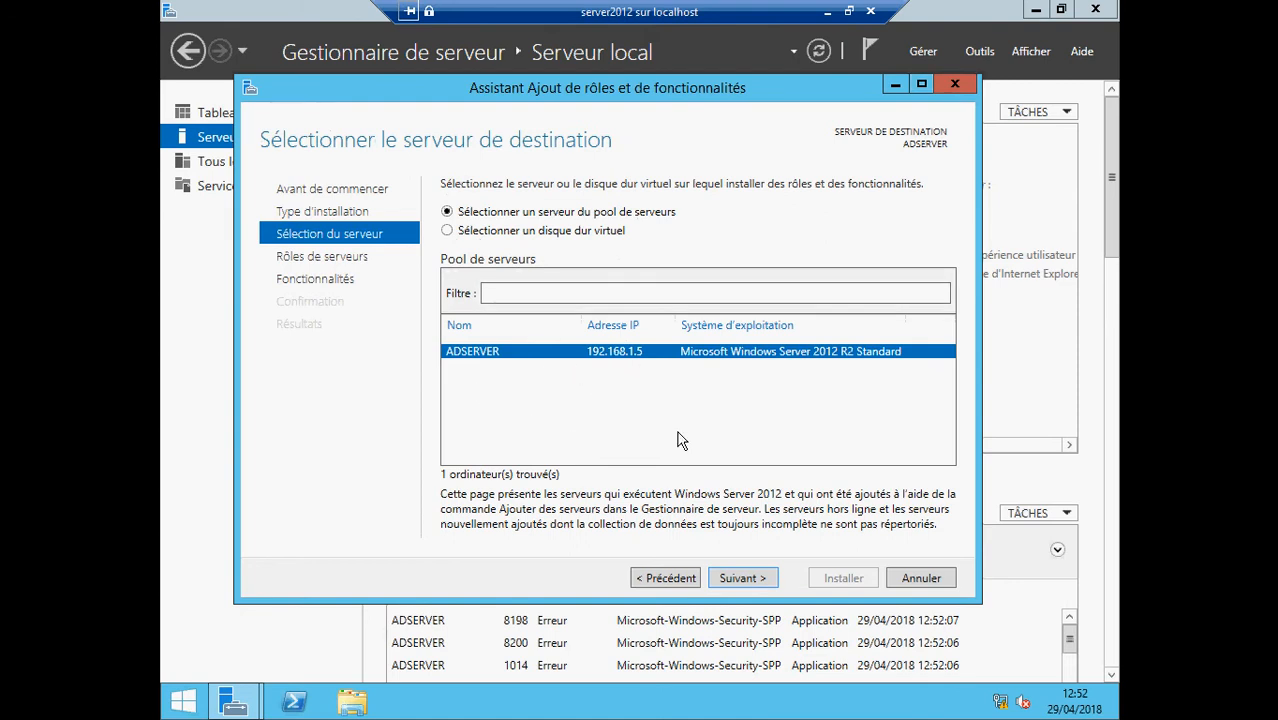
click(738, 580)
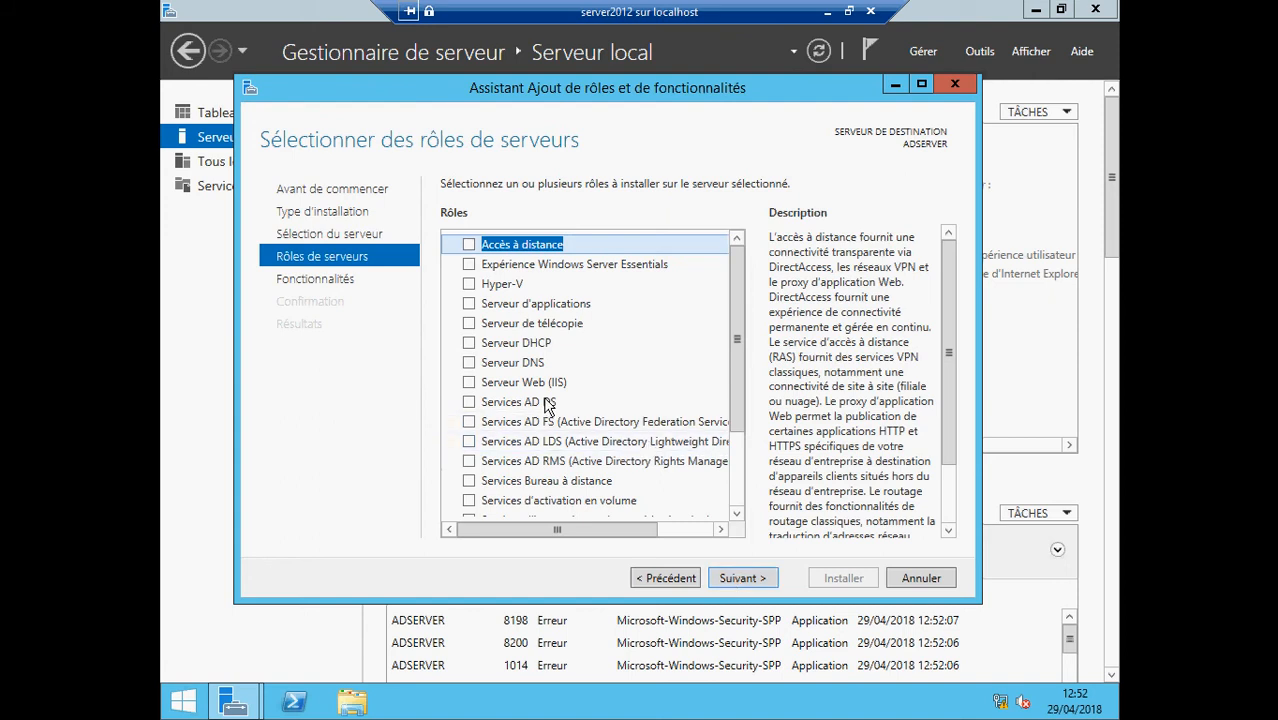
click(508, 410)
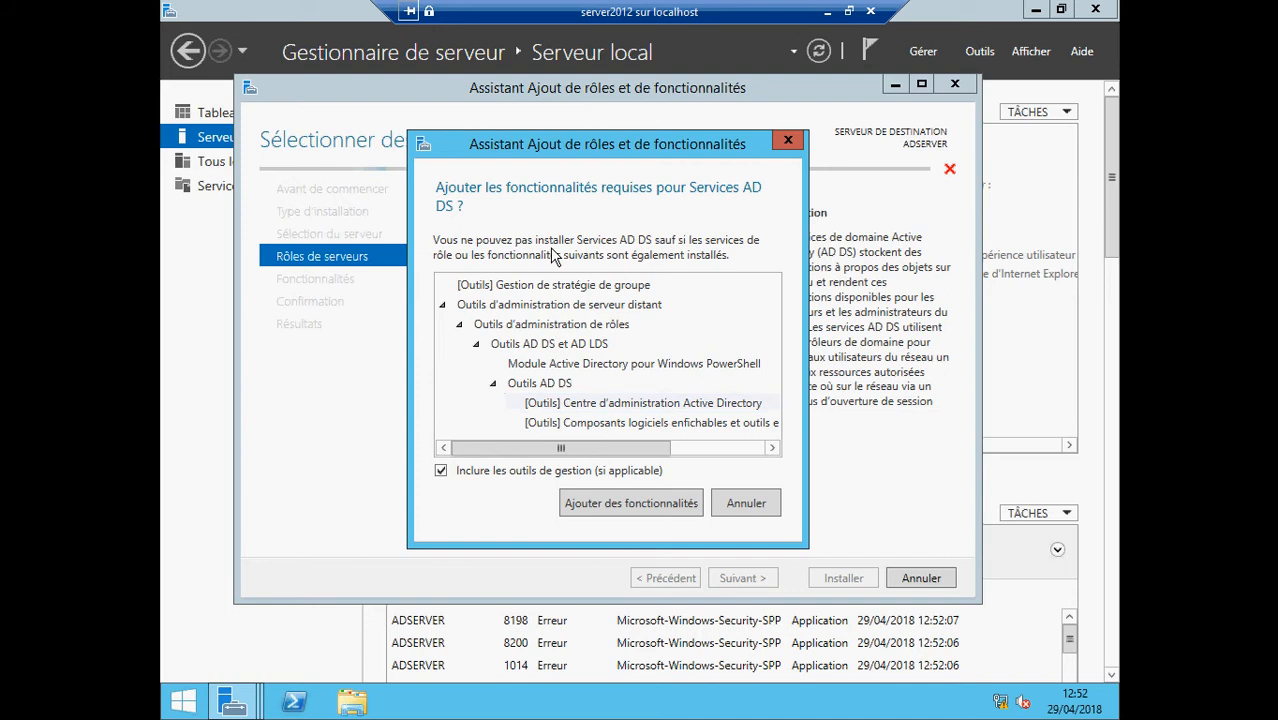
click(616, 504)
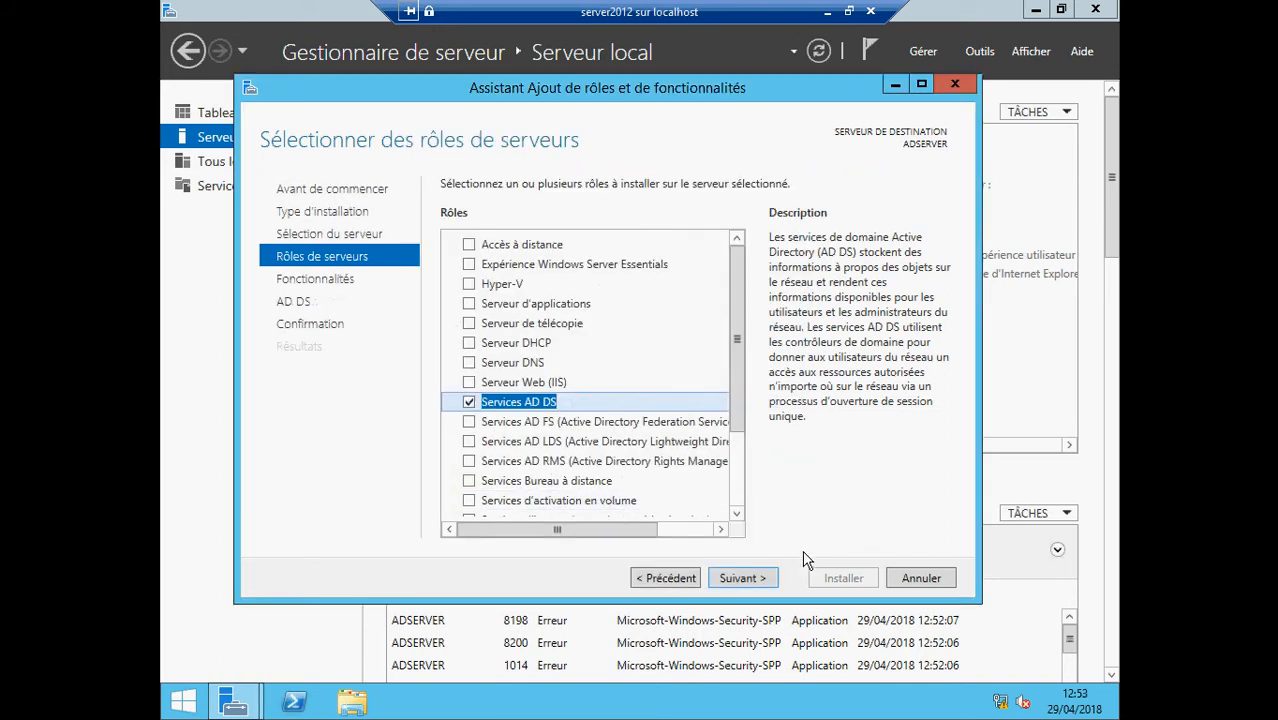
Skip extra features, allow automatic restarts and start the AD DS installation
click(747, 583)
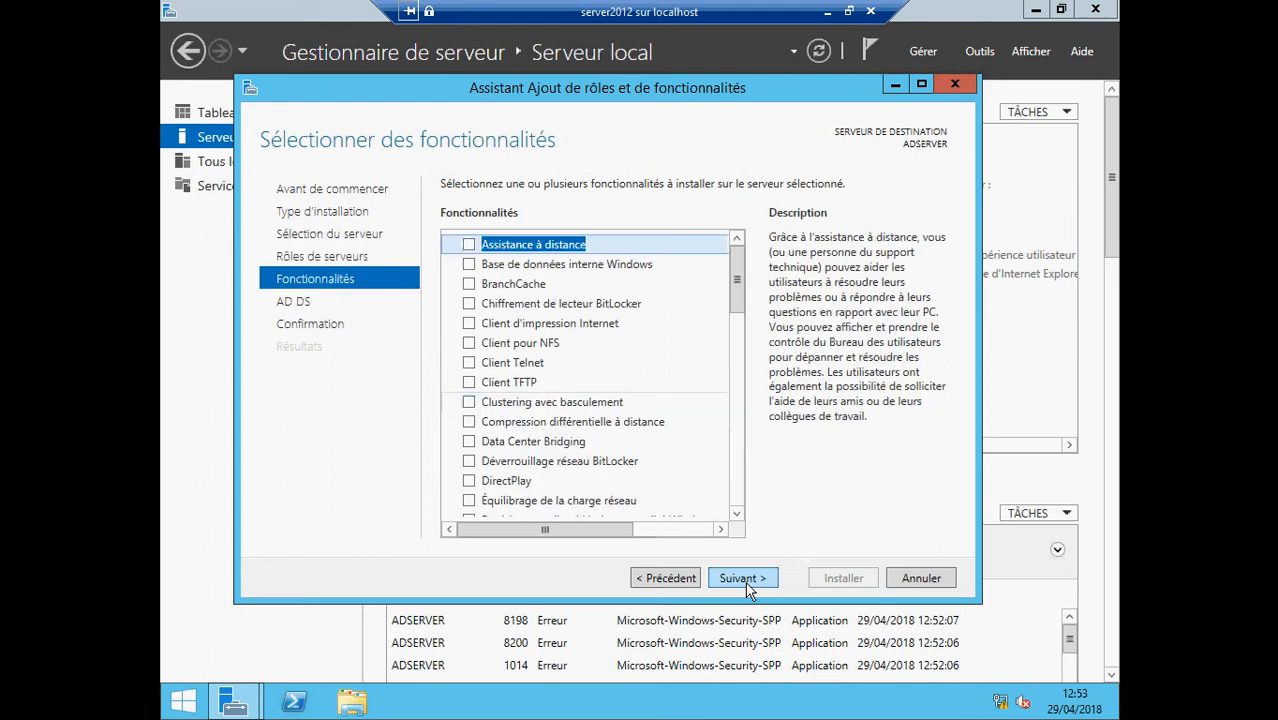
click(750, 585)
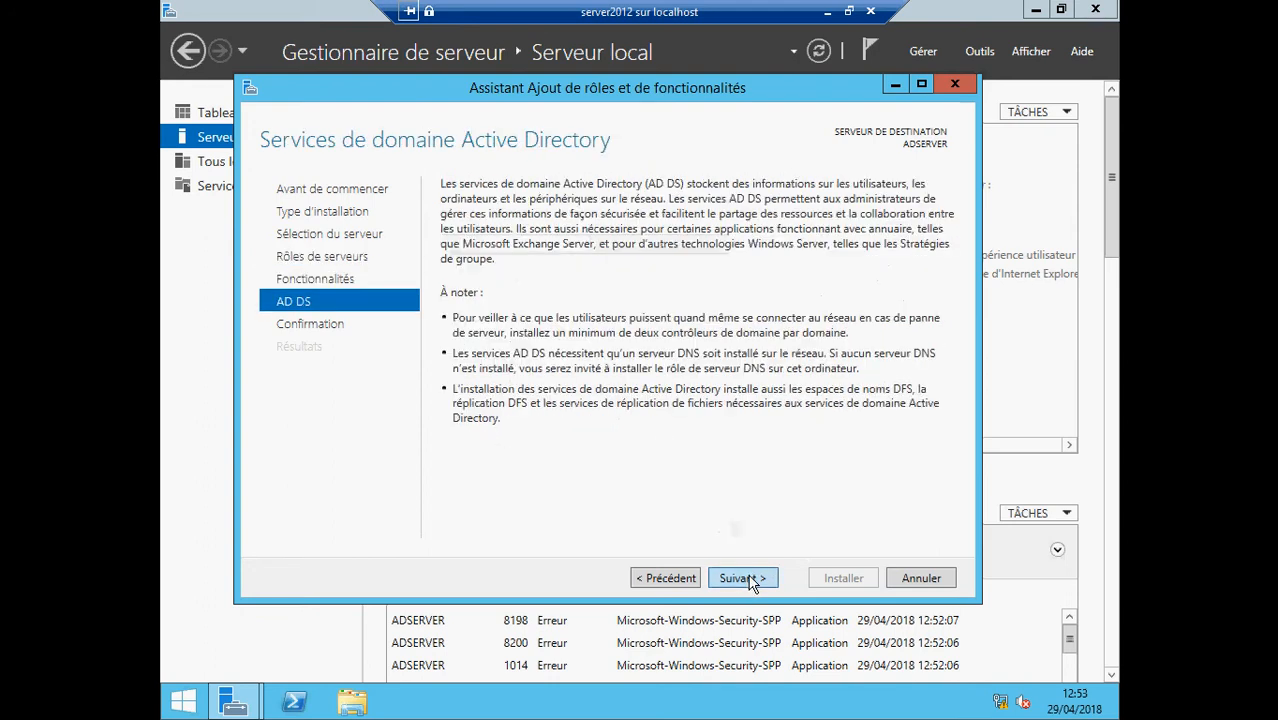
click(752, 583)
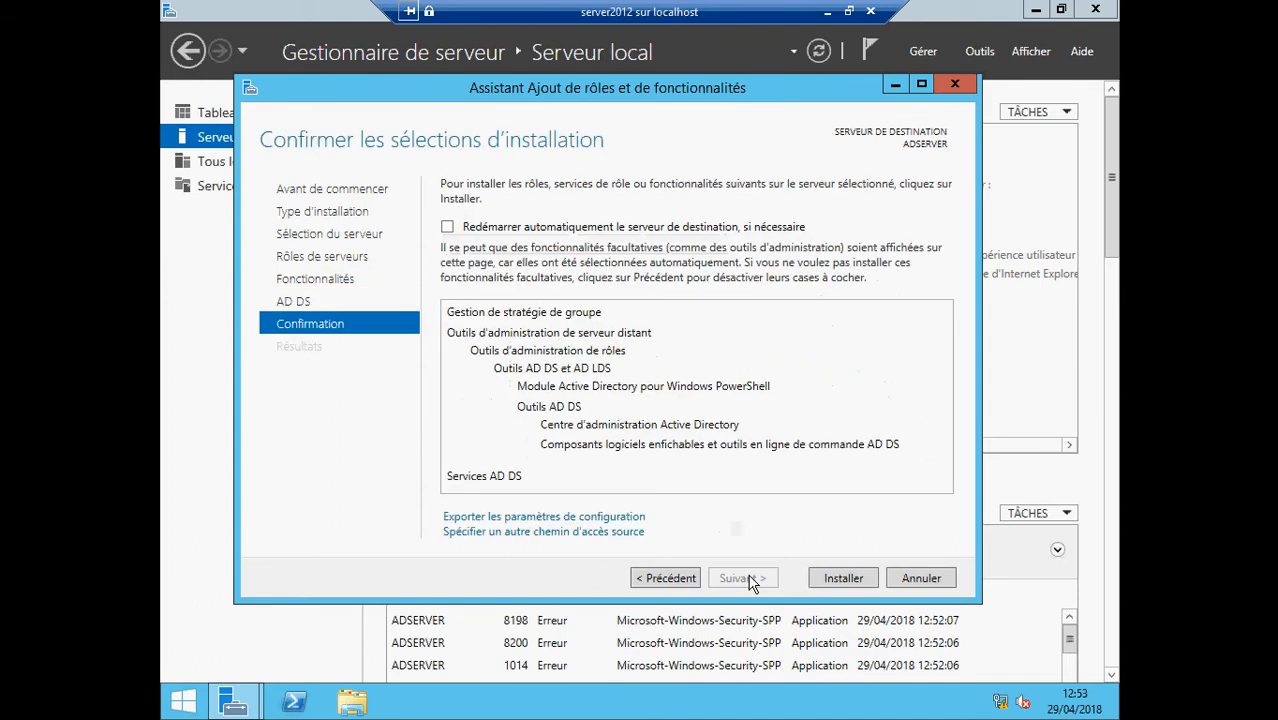
click(448, 228)
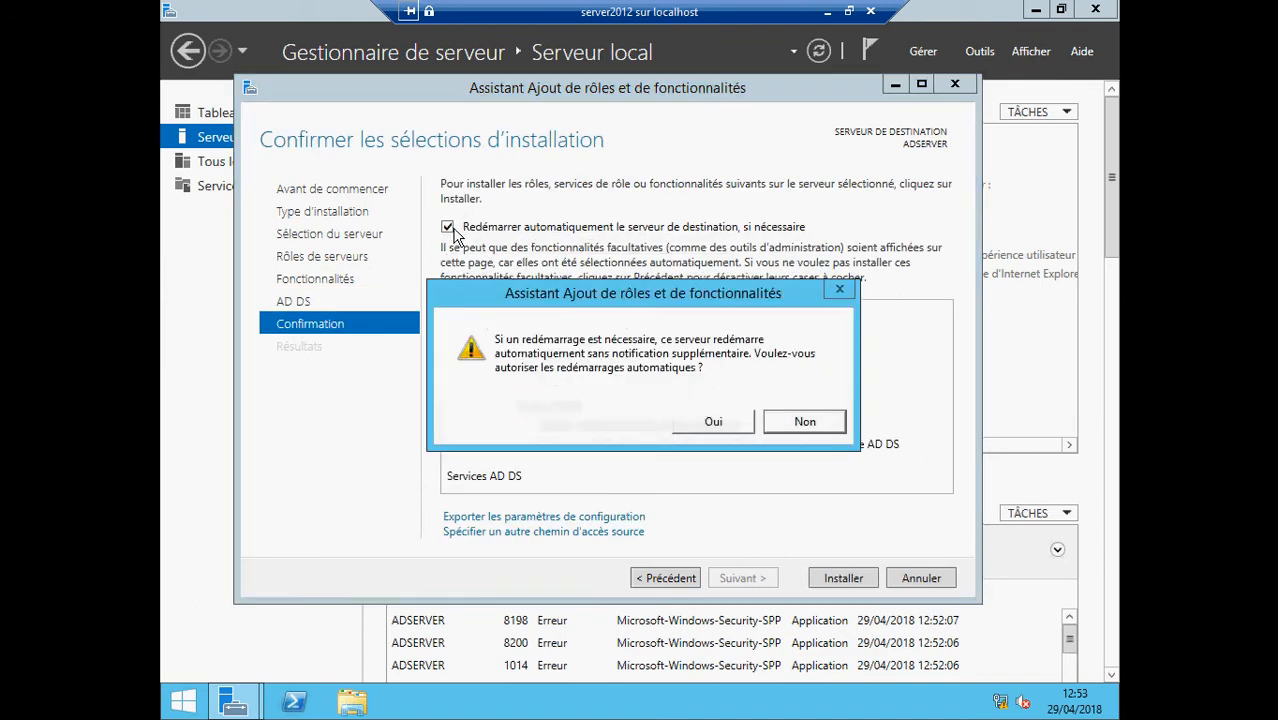
click(711, 424)
click(838, 582)
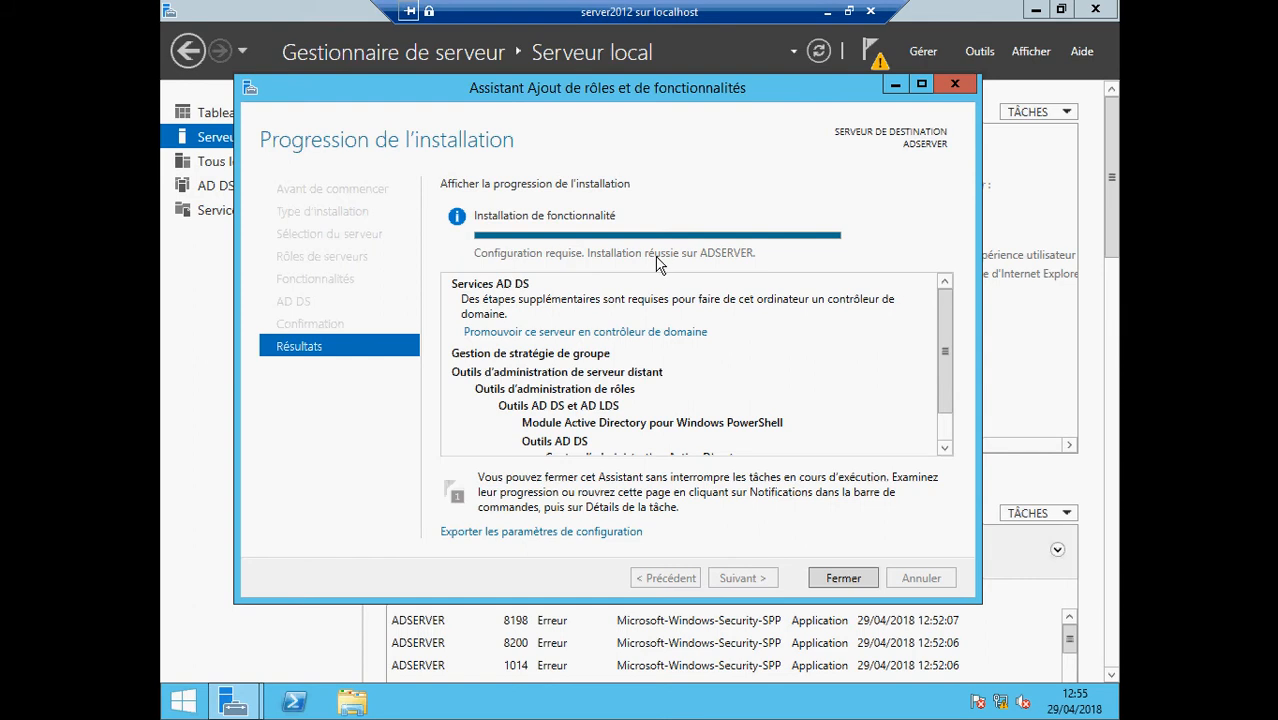
Launch the domain controller promotion for ADSERVER and select 'Ajouter une nouvelle forêt'
click(556, 332)
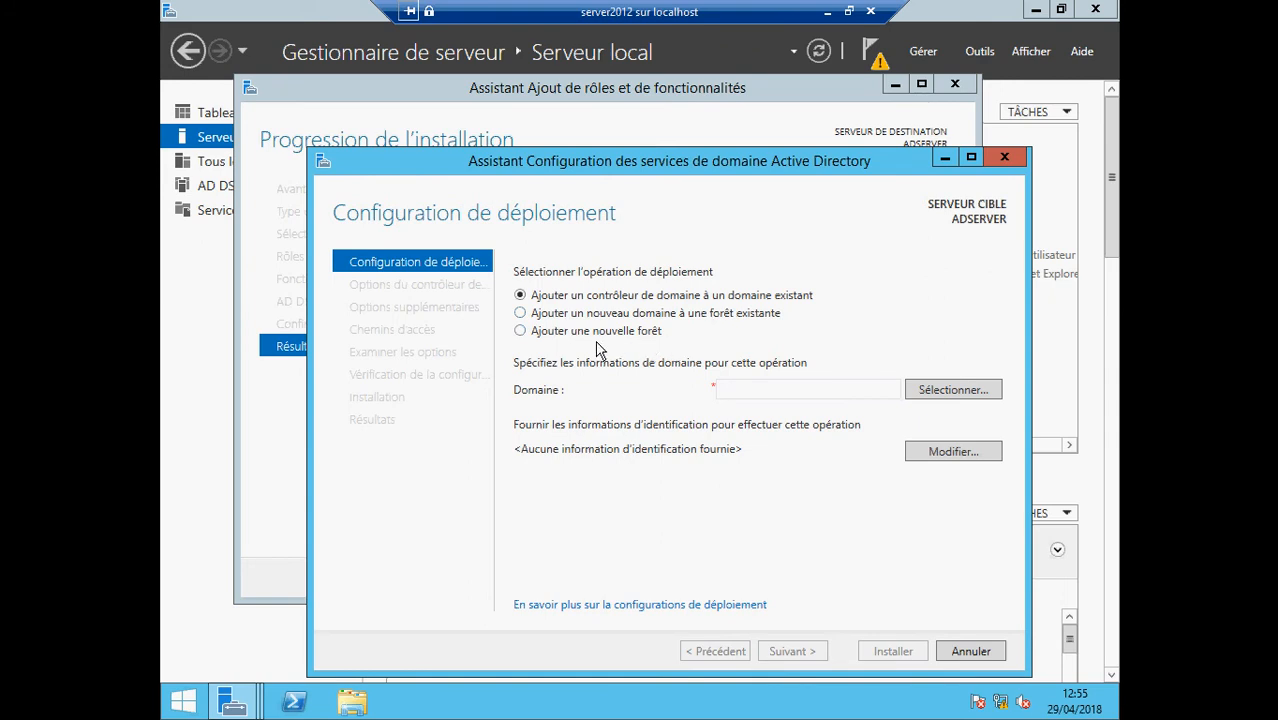
click(521, 331)
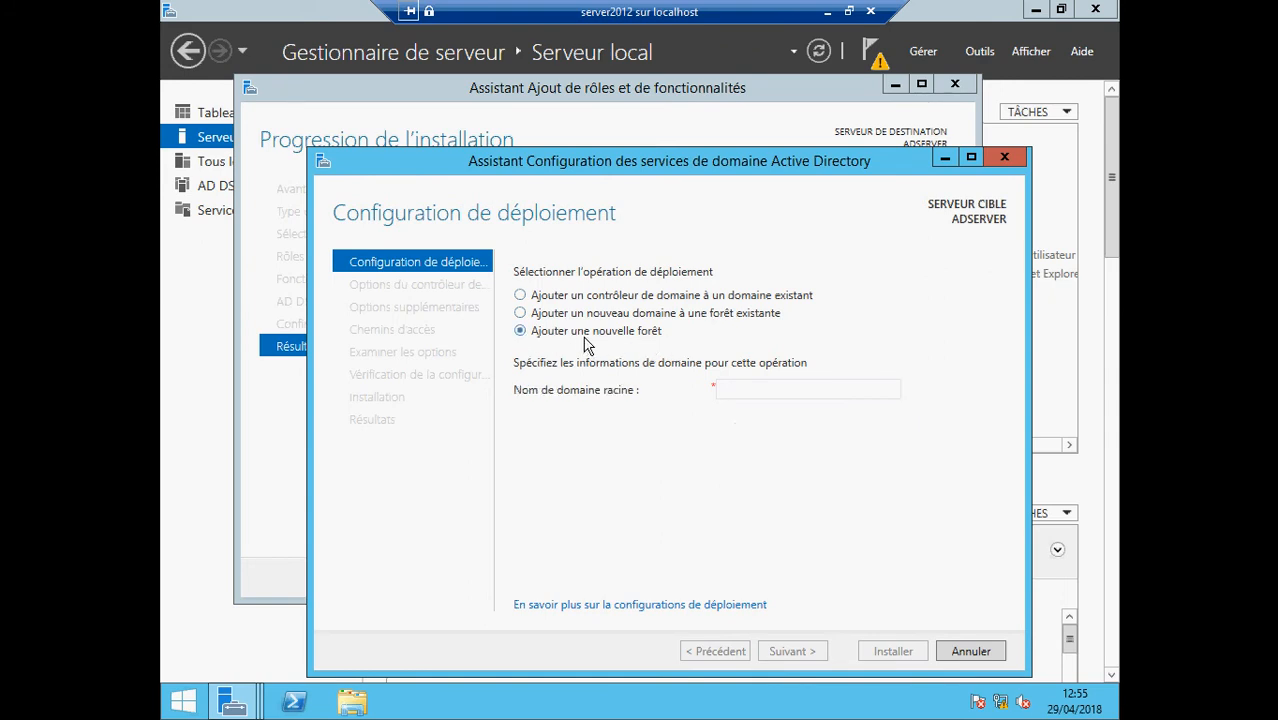
Enter ecoleit.edu as the root domain name of the new forest
click(761, 388)
text(ecoleit)
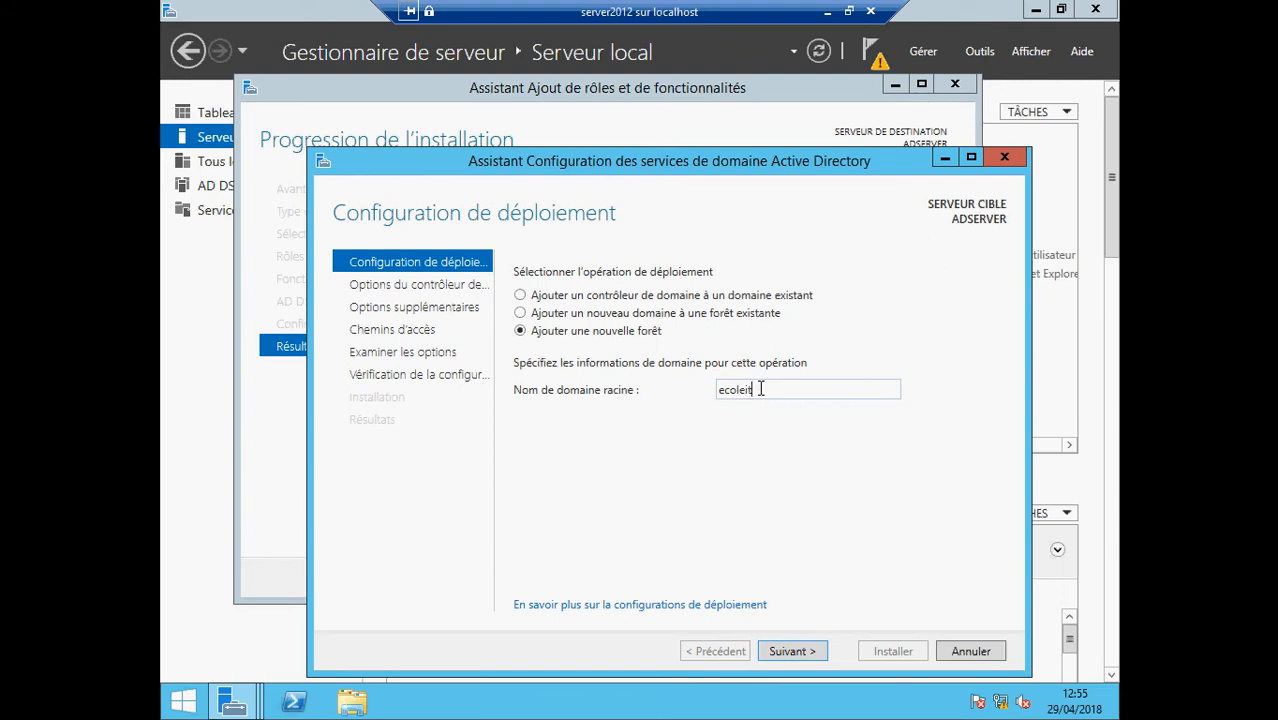
text(.edu)
Pass deployment validation to reach Domain Controller Options, keeping Windows Server 2012 R2 levels and DNS
click(790, 652)
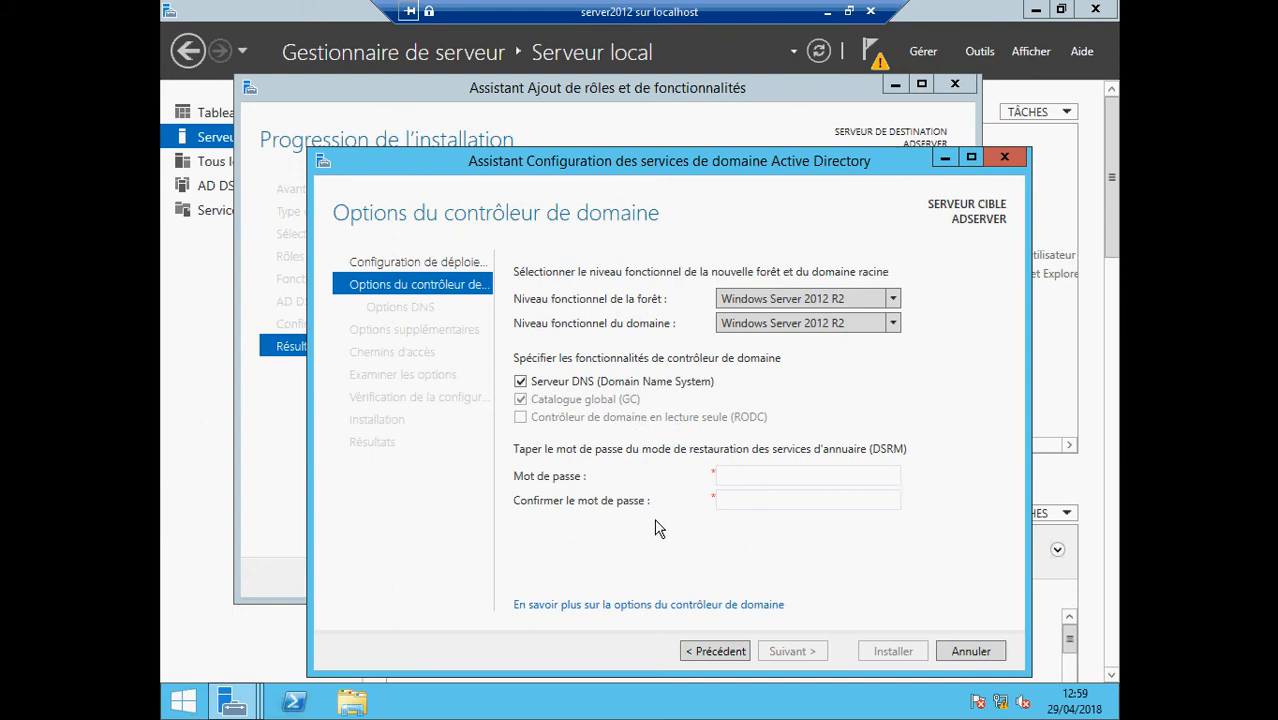
click(742, 479)
Enter the DSRM password in both password fields and continue to DNS Options
text(P@ssw)
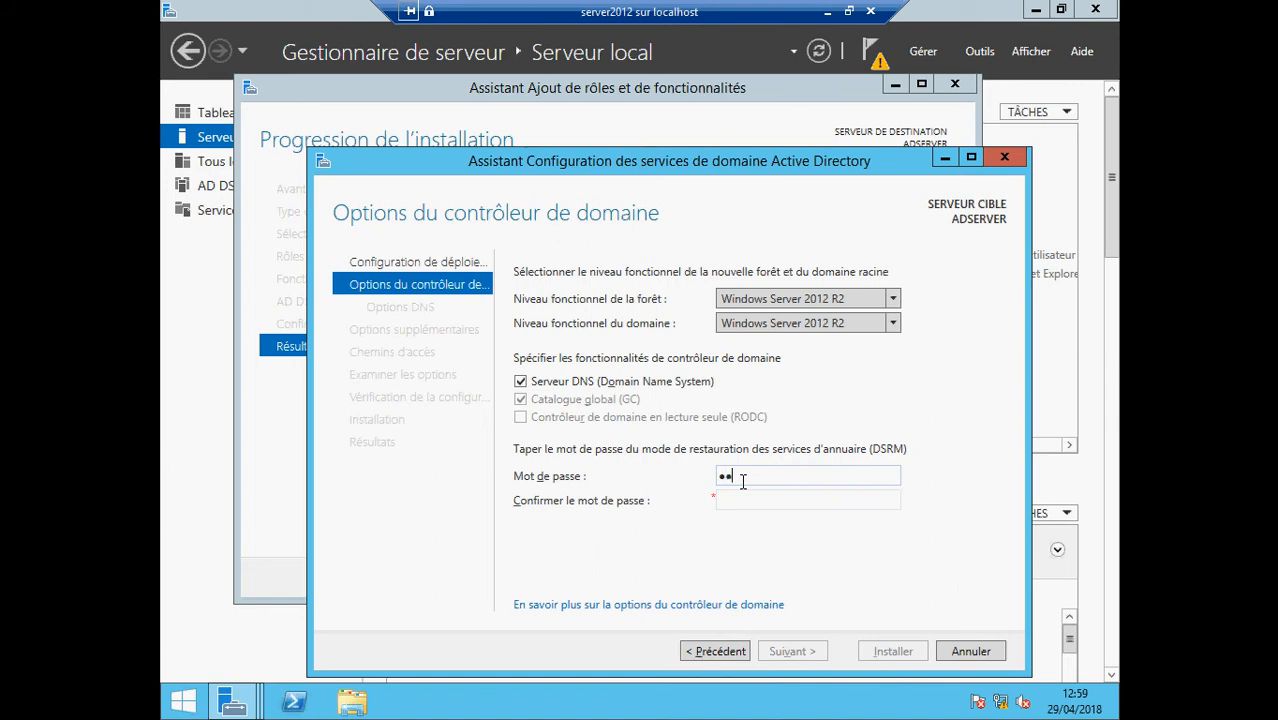
text(0rd)
click(769, 501)
text(P@ss)
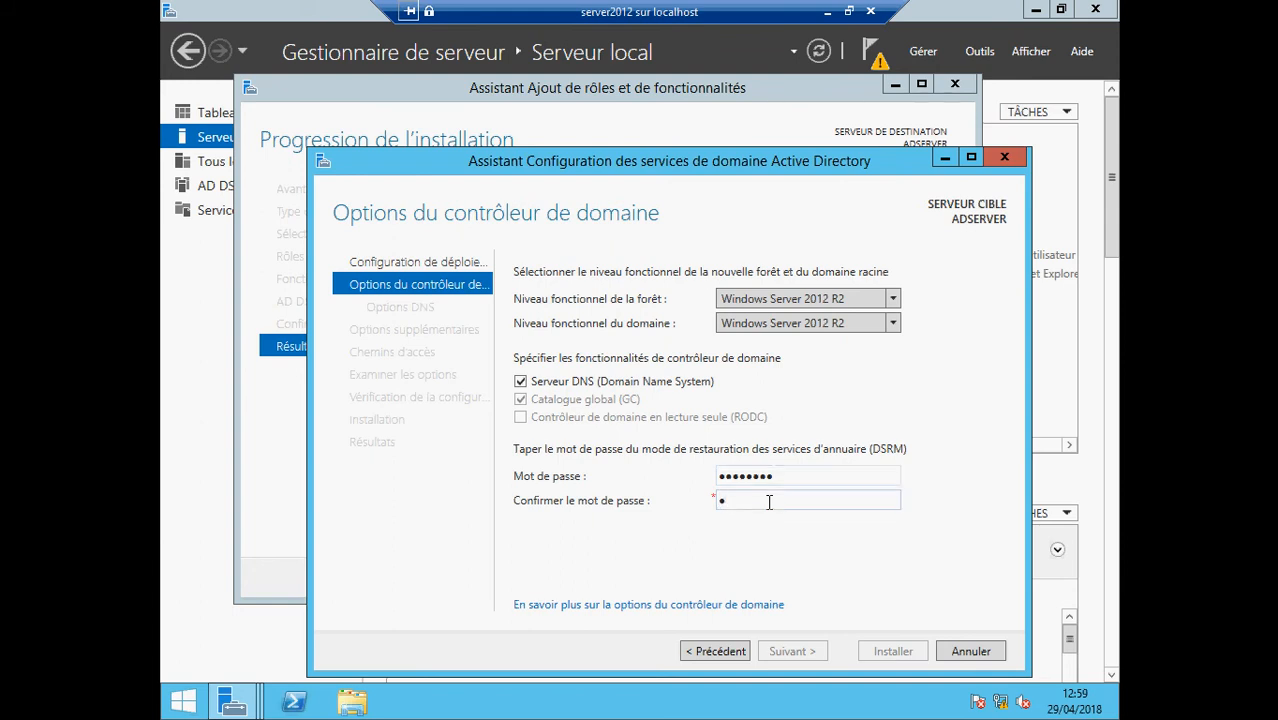
text(w0rd)
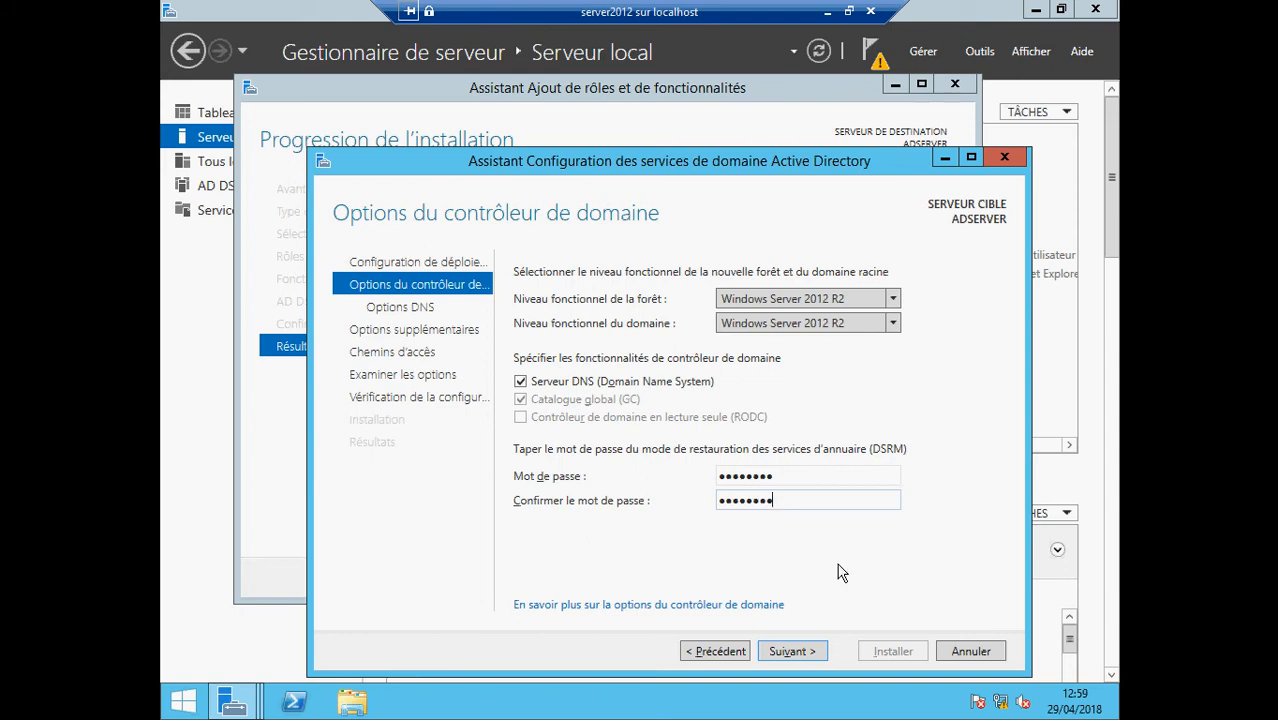
click(803, 656)
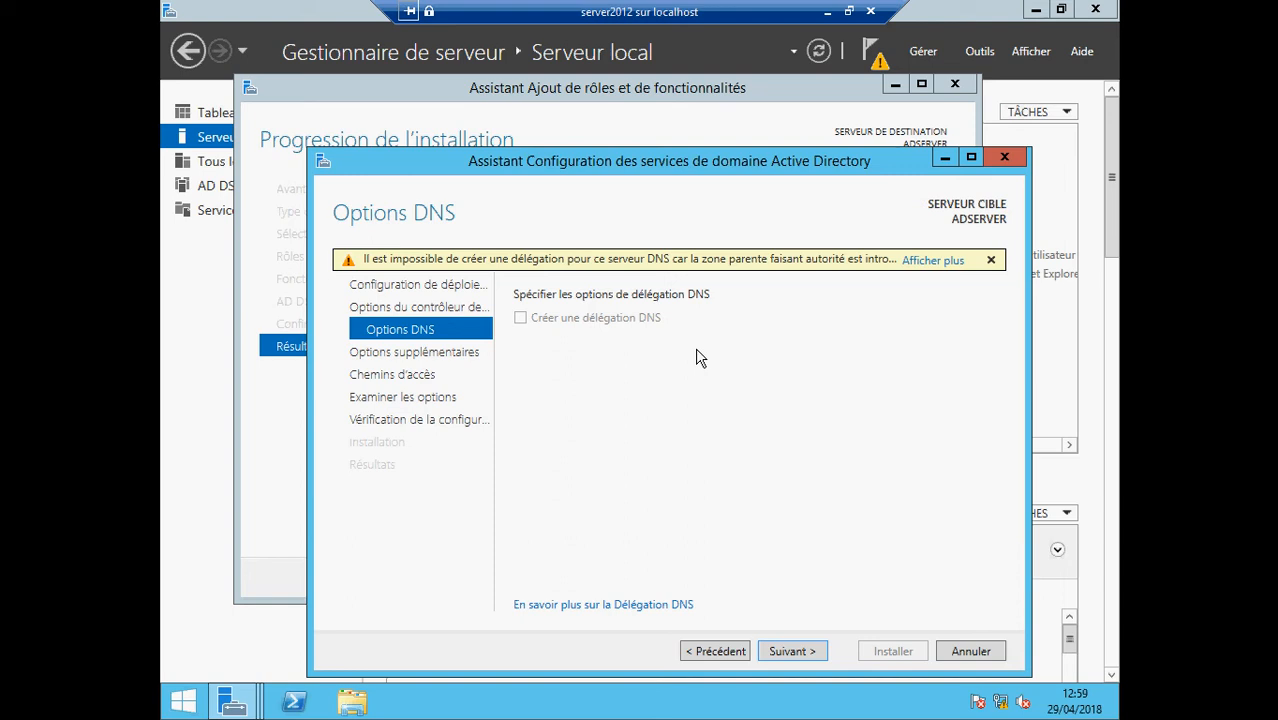
Accept the DNS options and the NetBIOS name ECOLEIT to reach the Paths page
click(783, 655)
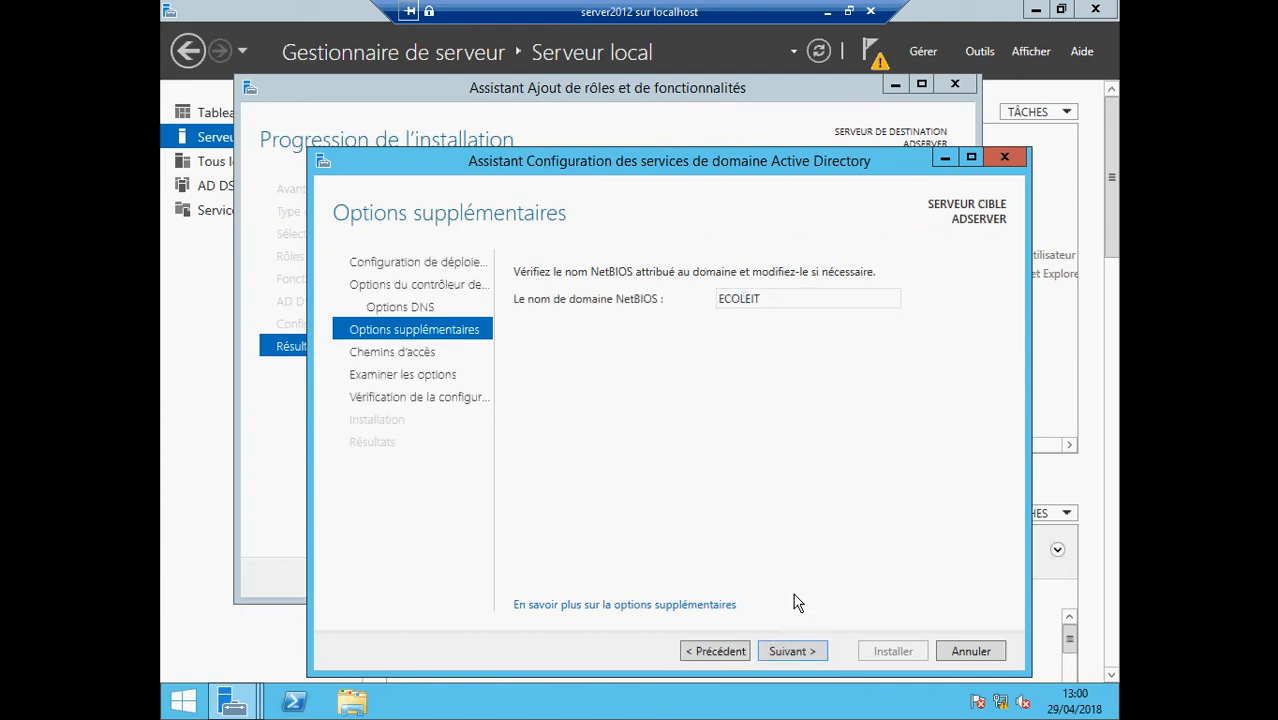
click(788, 652)
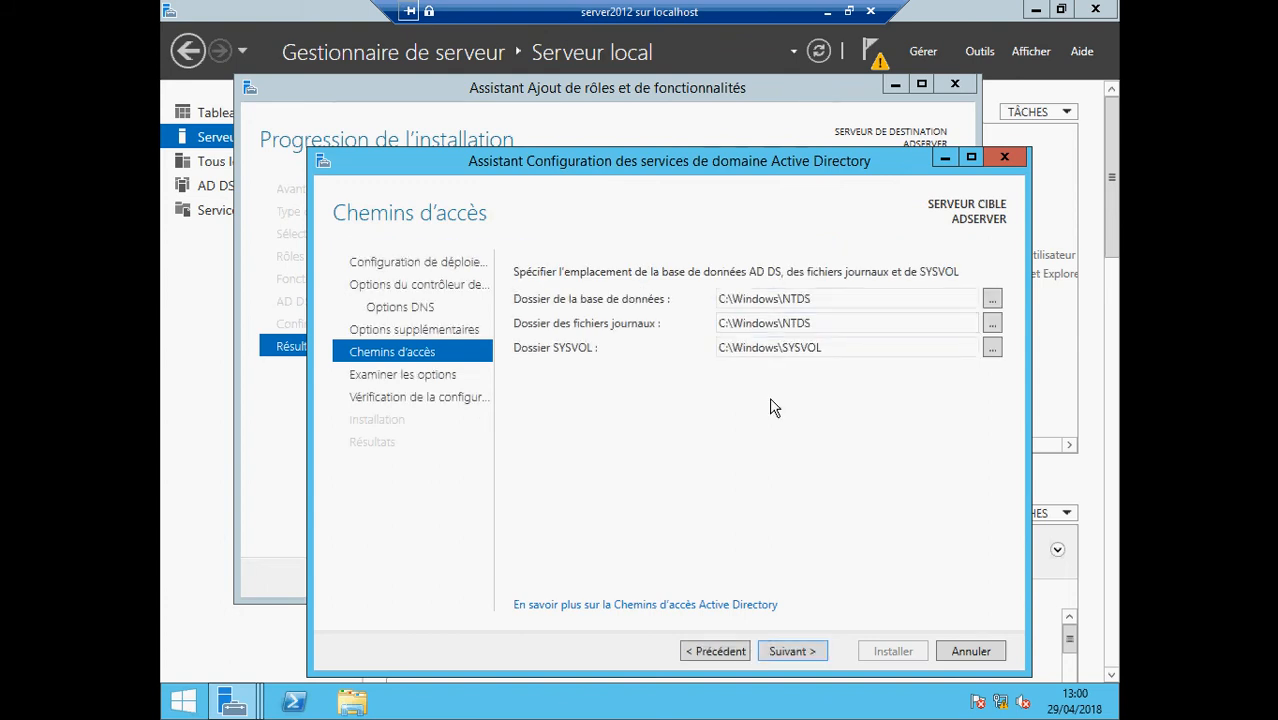
Keep default NTDS and SYSVOL paths and view the Install-ADDSForest script from Review Options
click(793, 660)
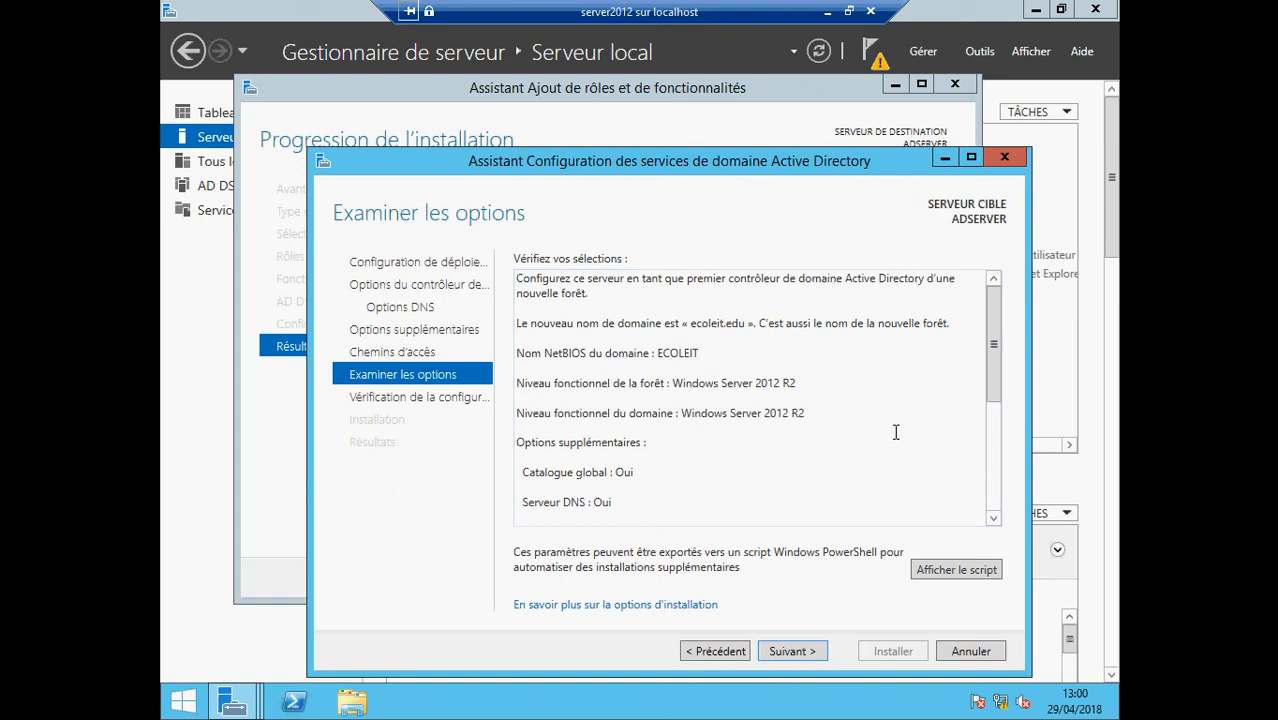
click(955, 570)
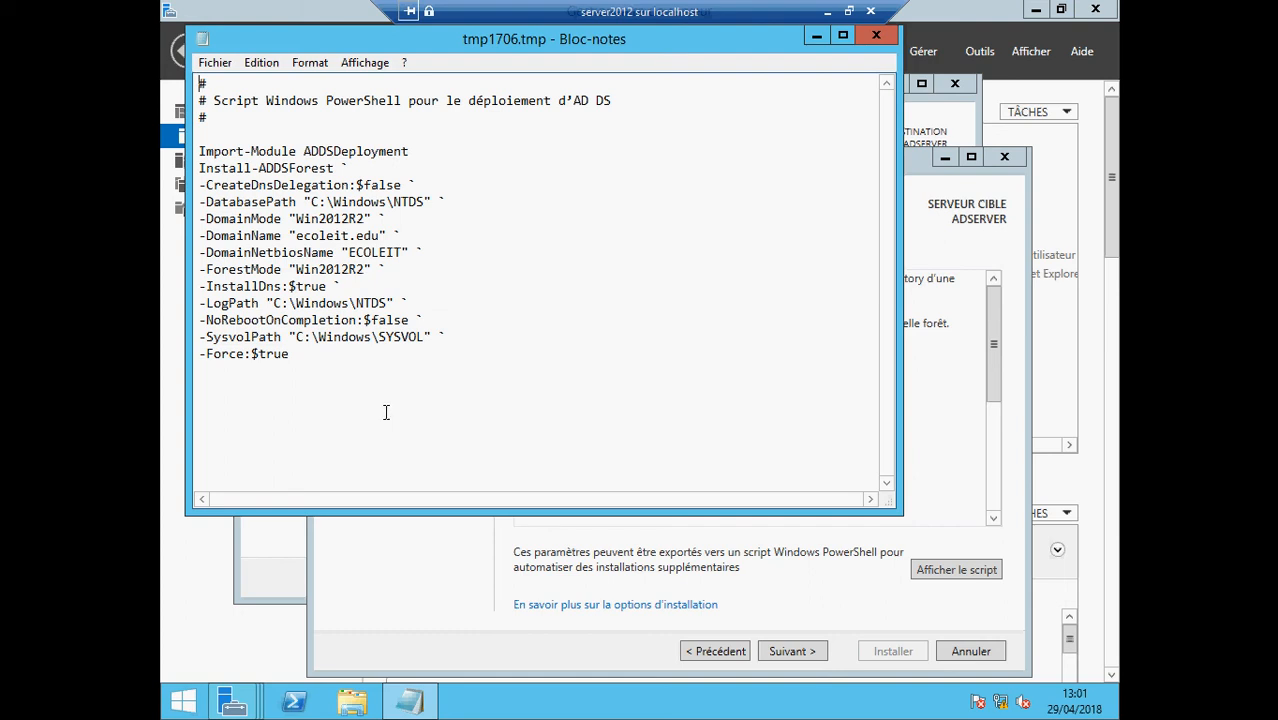
Close the Notepad window showing the tmp1706.tmp deployment script
click(876, 36)
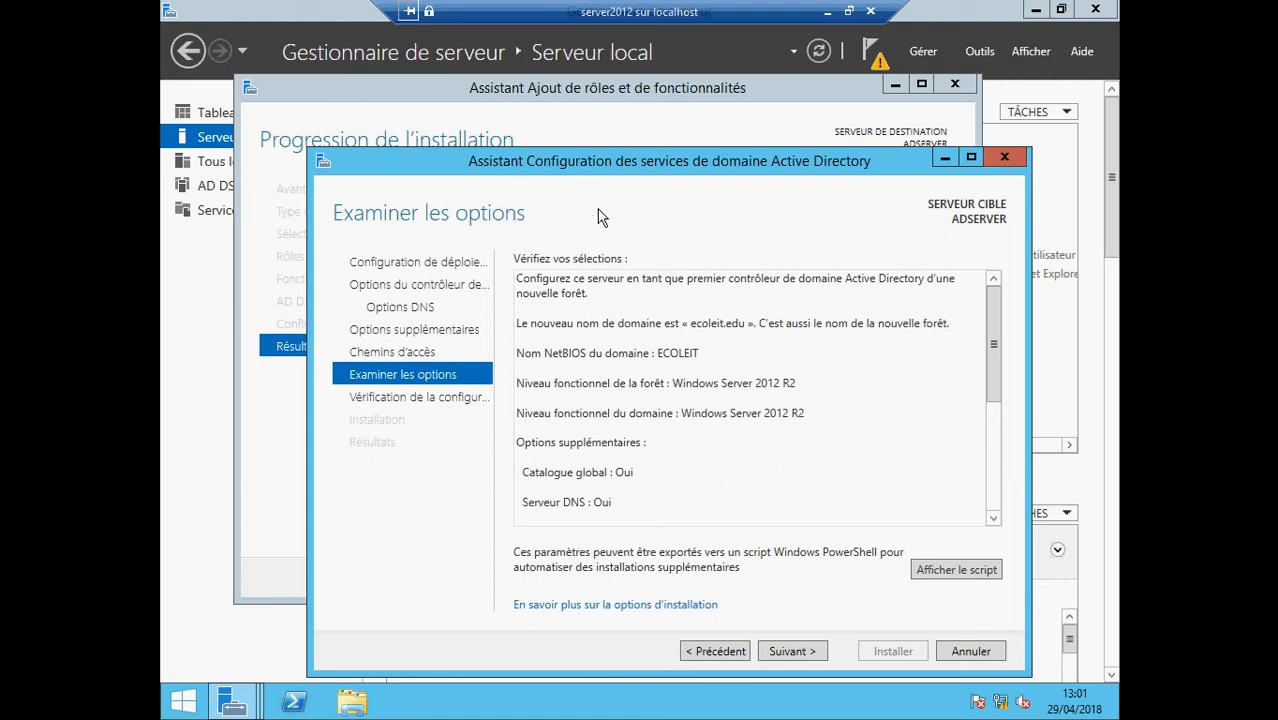
click(957, 570)
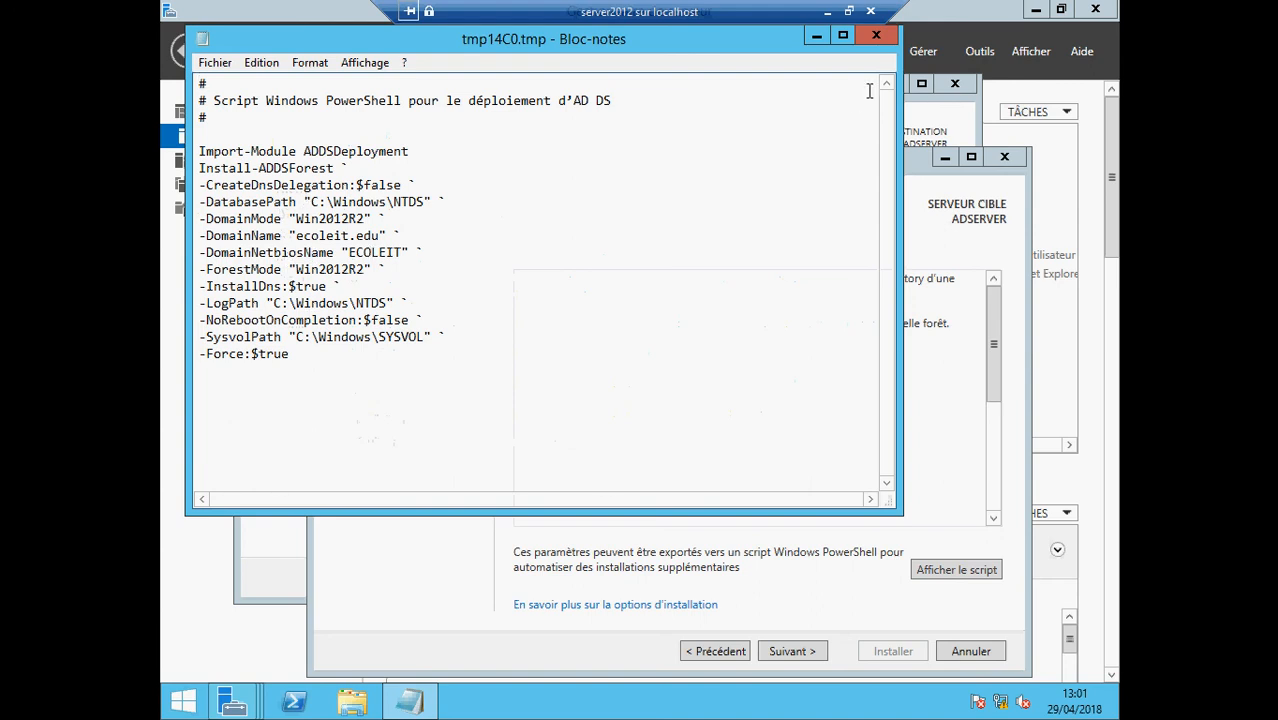
click(879, 41)
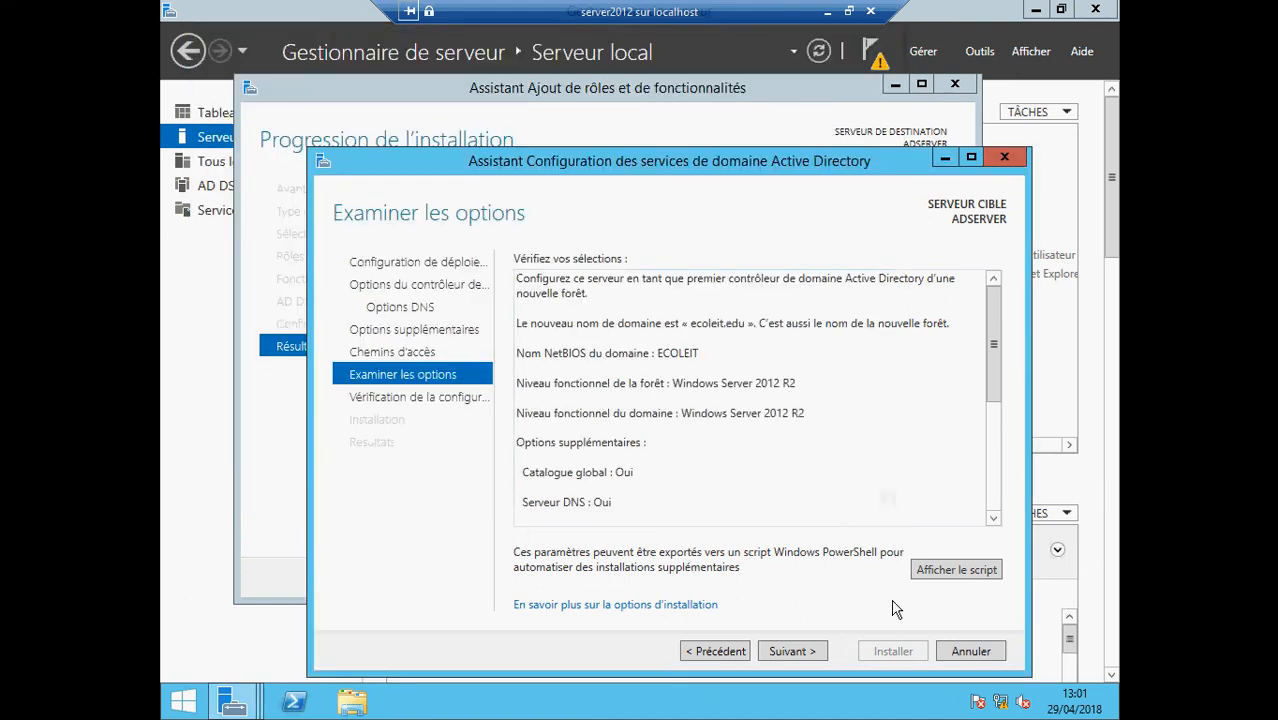
Advance to the prerequisites check, which reports all checks passed
click(786, 656)
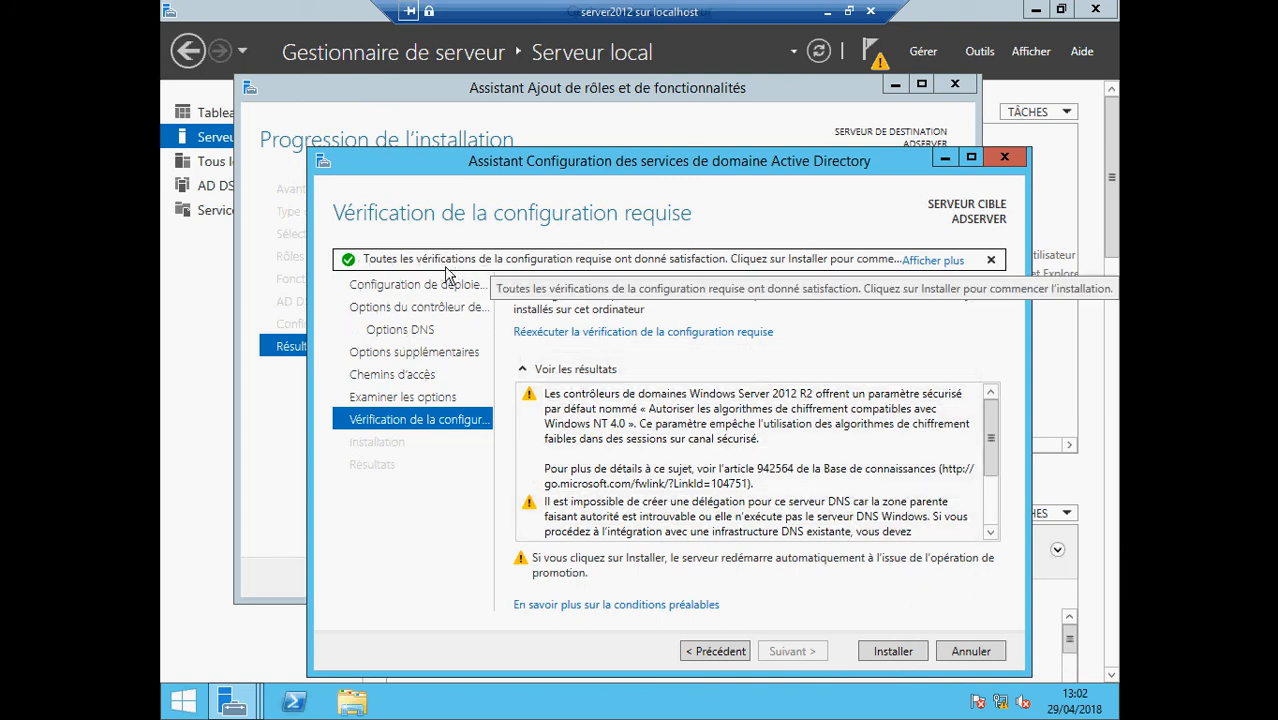
Start the ecoleit.edu domain controller installation, then minimise Server Manager, the wizard and the VM connection
click(900, 652)
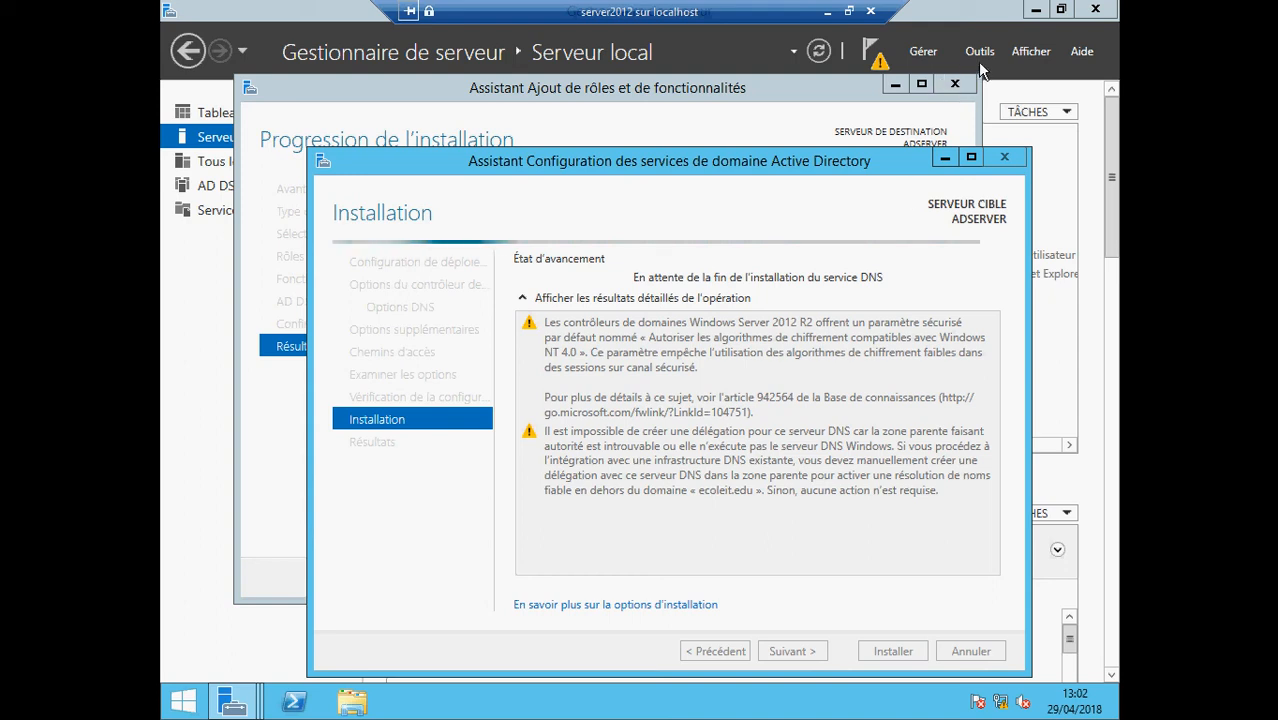
click(1036, 10)
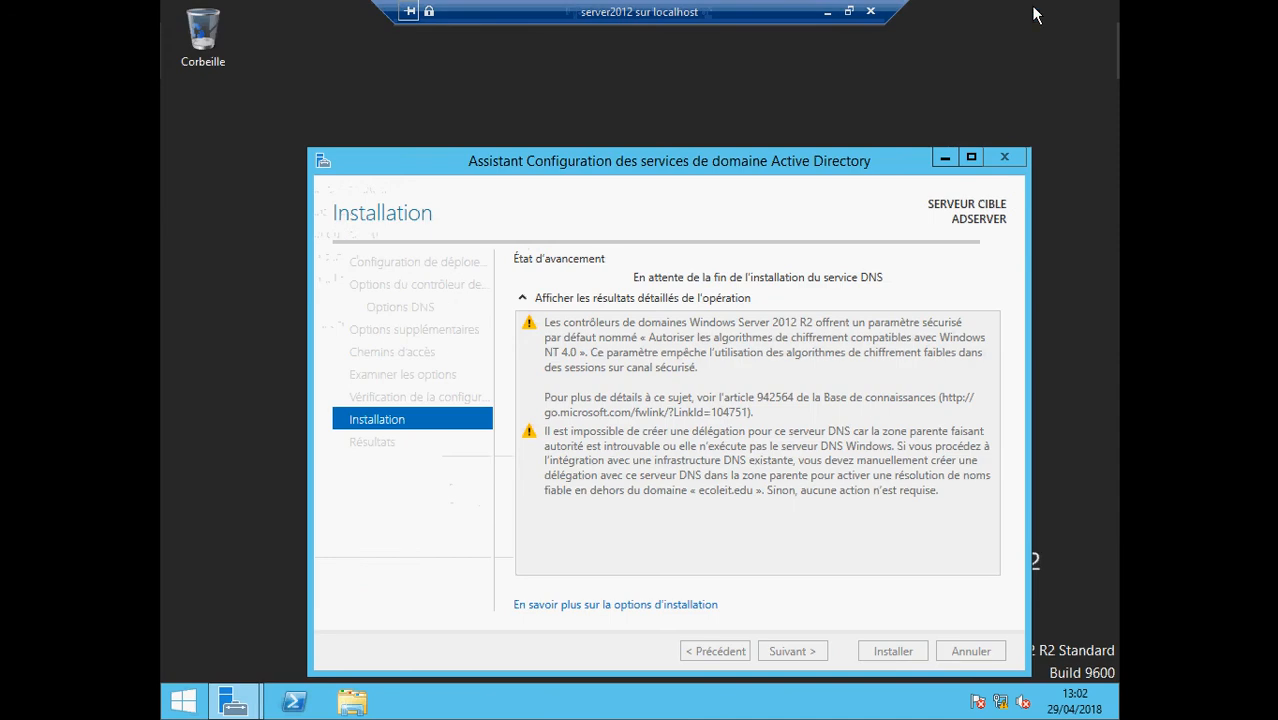
click(944, 157)
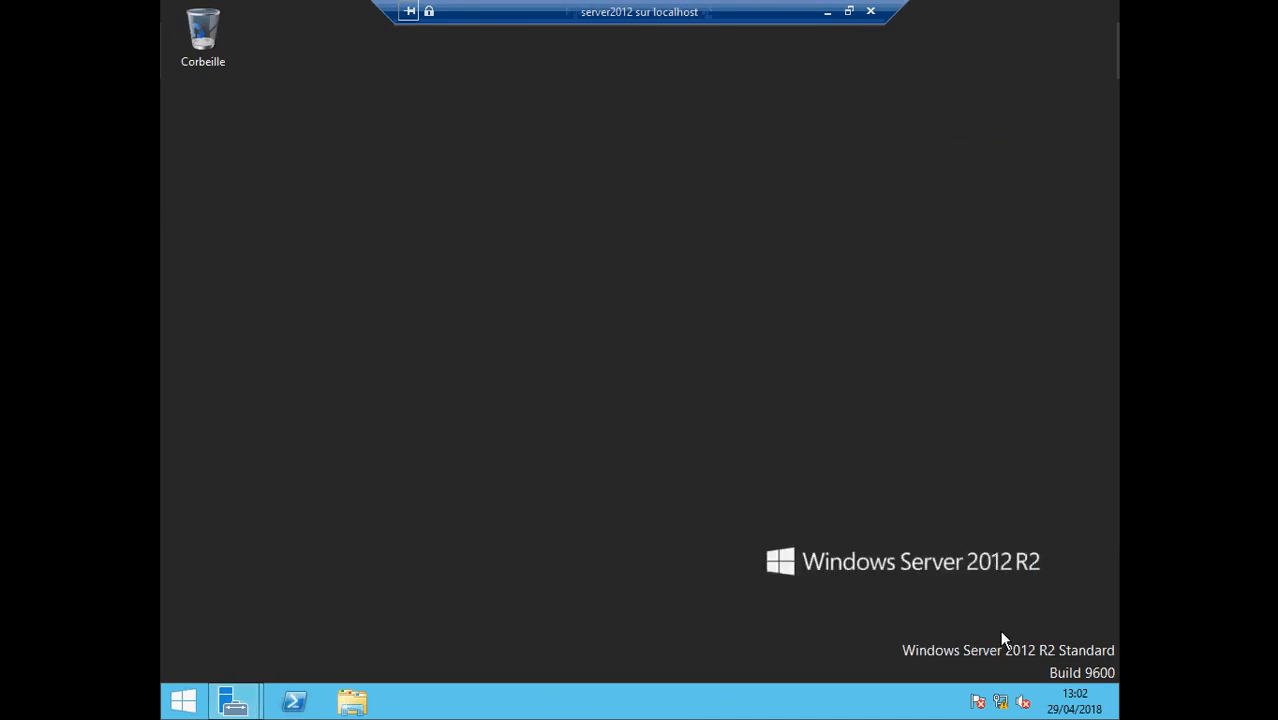
click(827, 12)
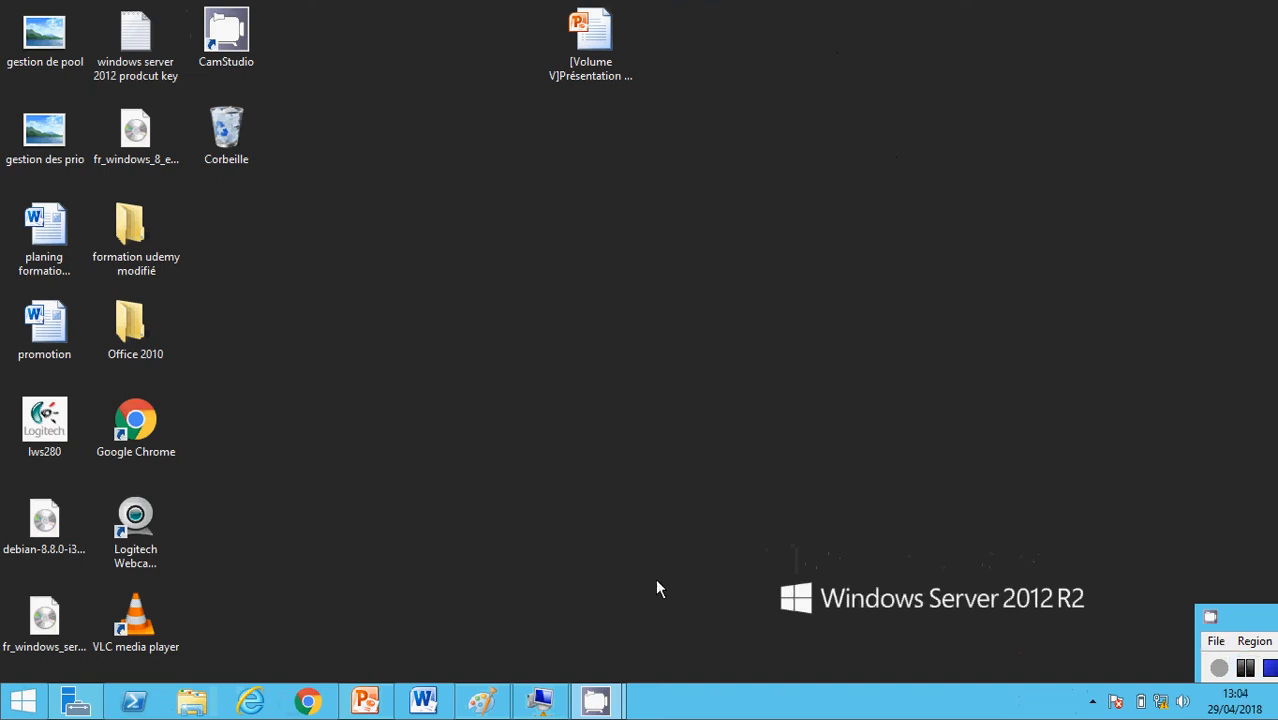
Restore the remote server session to watch the server2012 VM restart after its promotion
click(540, 700)
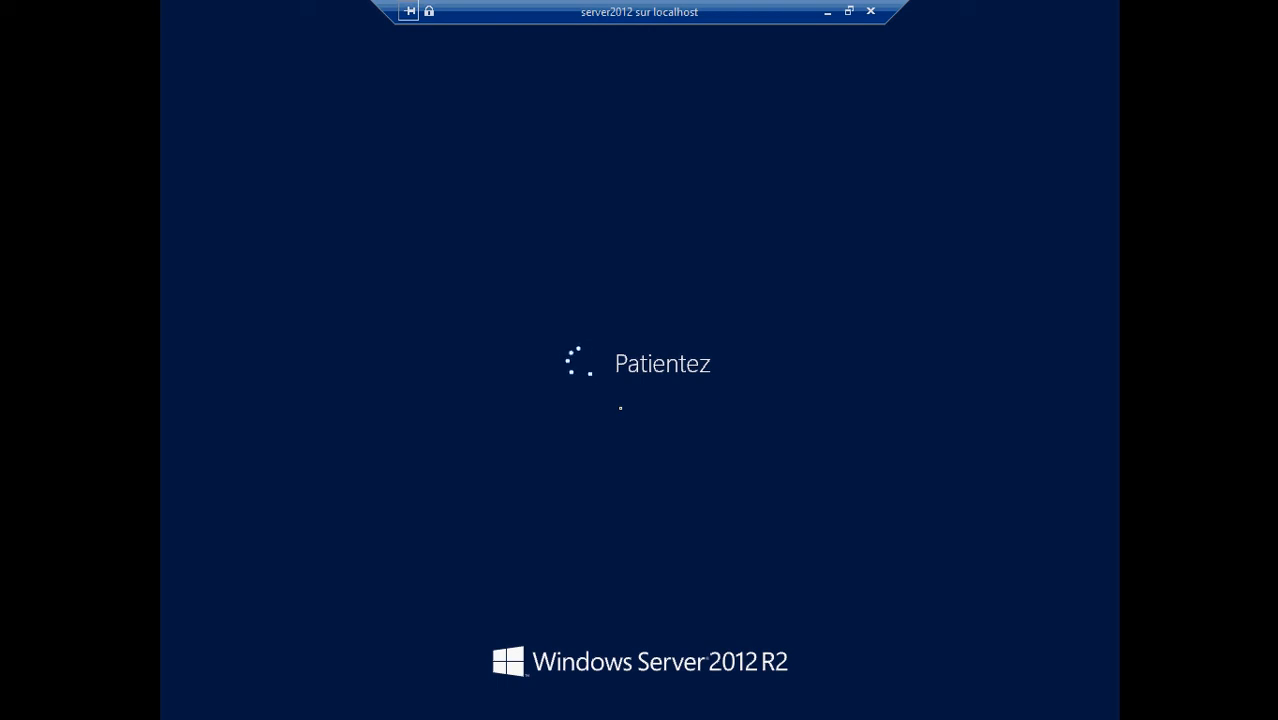
Minimize the remote session and send Ctrl+Alt+Suppr to the server2012 VM to reach the ECOLEIT administrator sign-in
click(825, 12)
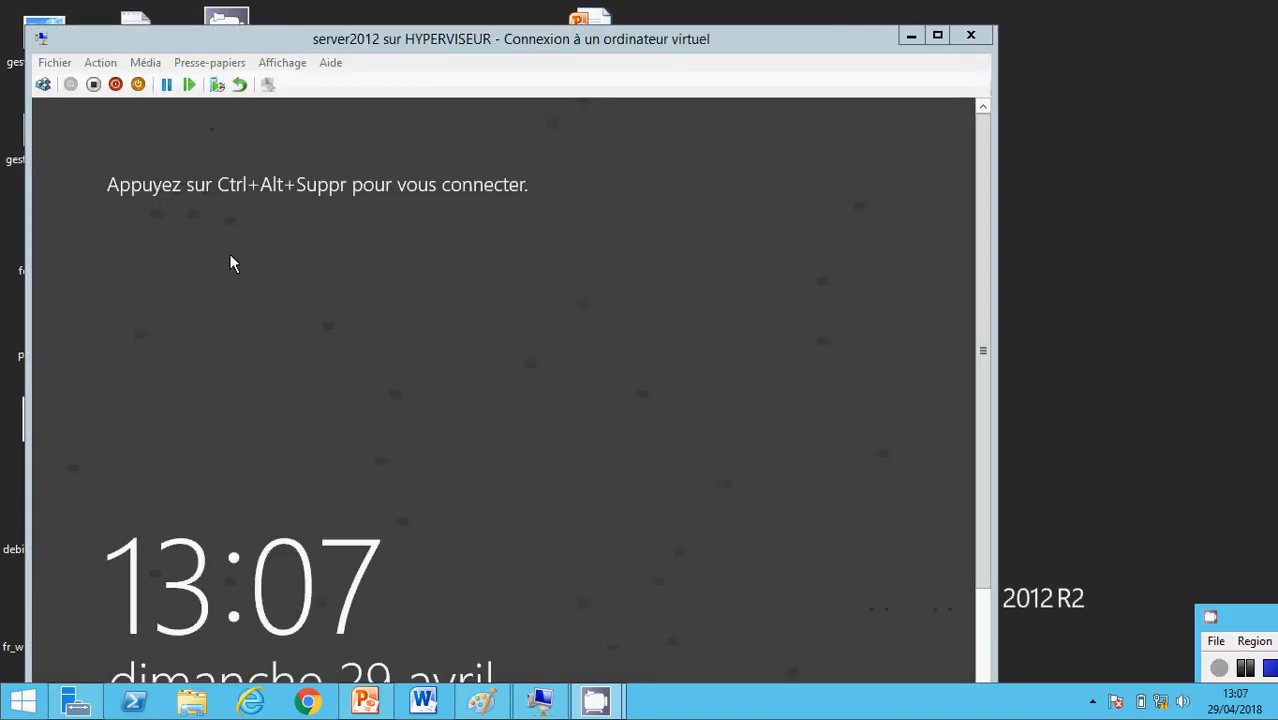
click(43, 86)
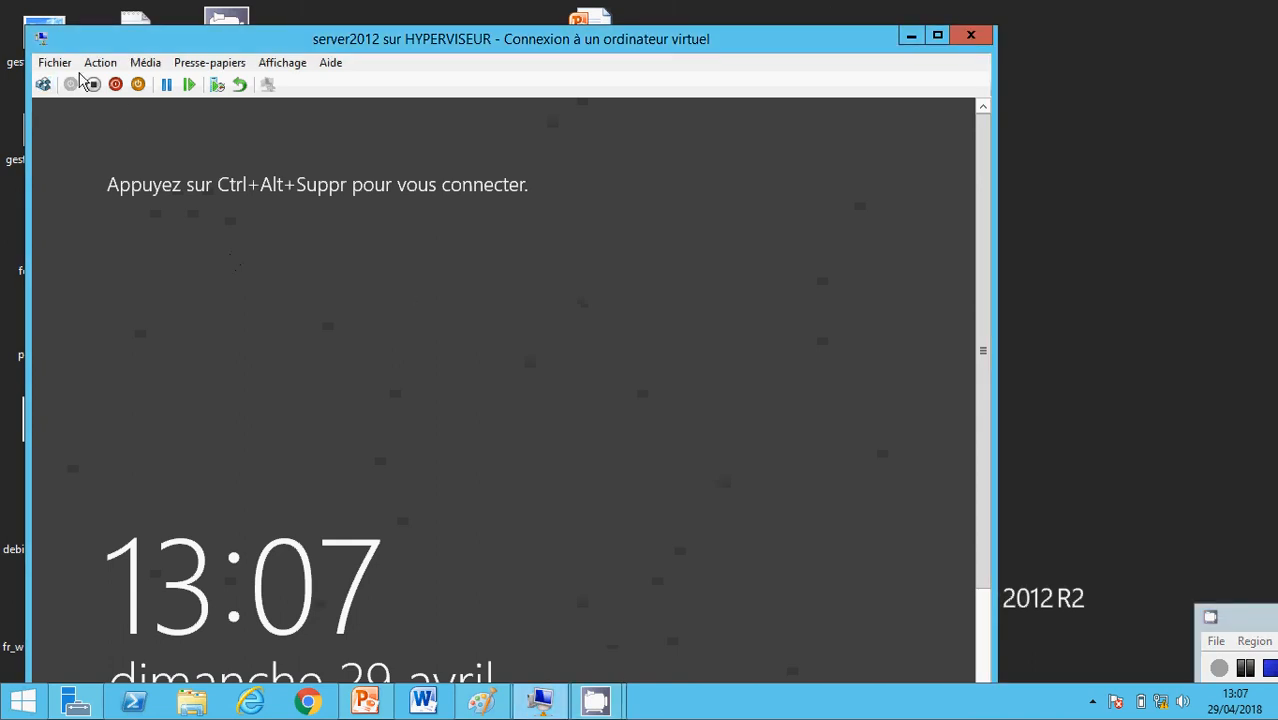
click(43, 84)
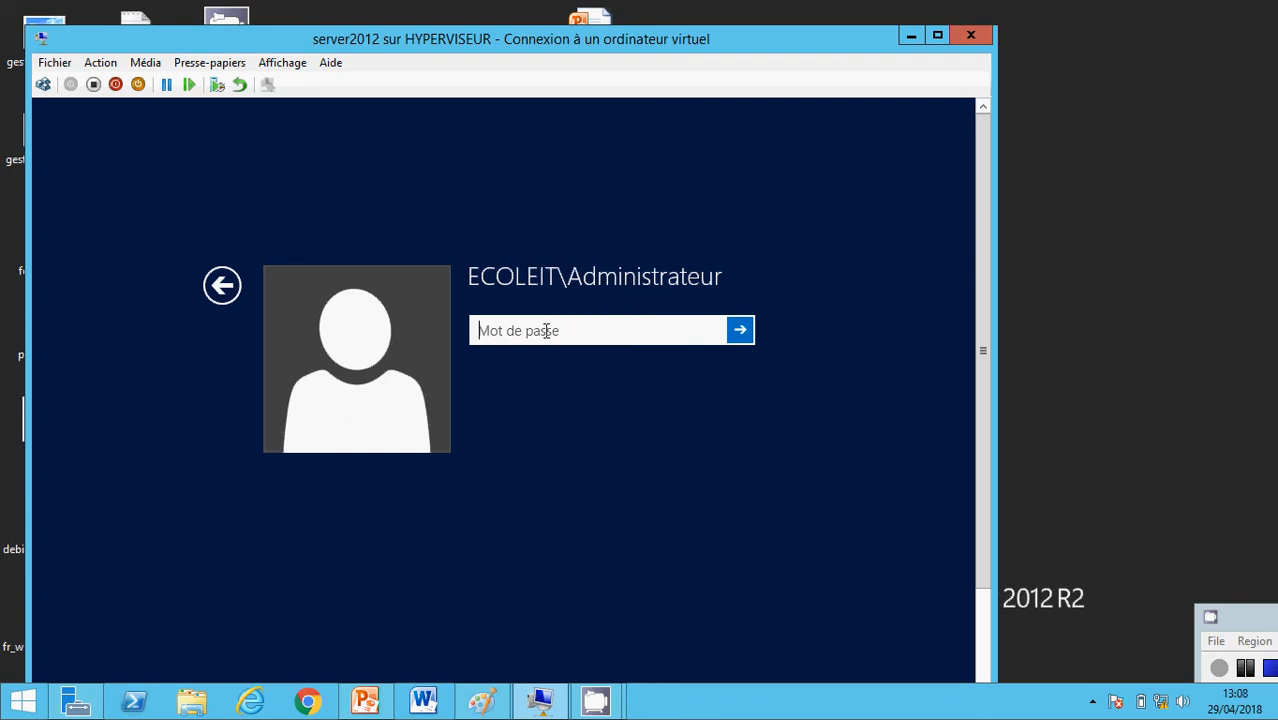
Submit the current administrator password and accept the prompt that it must be changed
text(Pa$$w0rd)
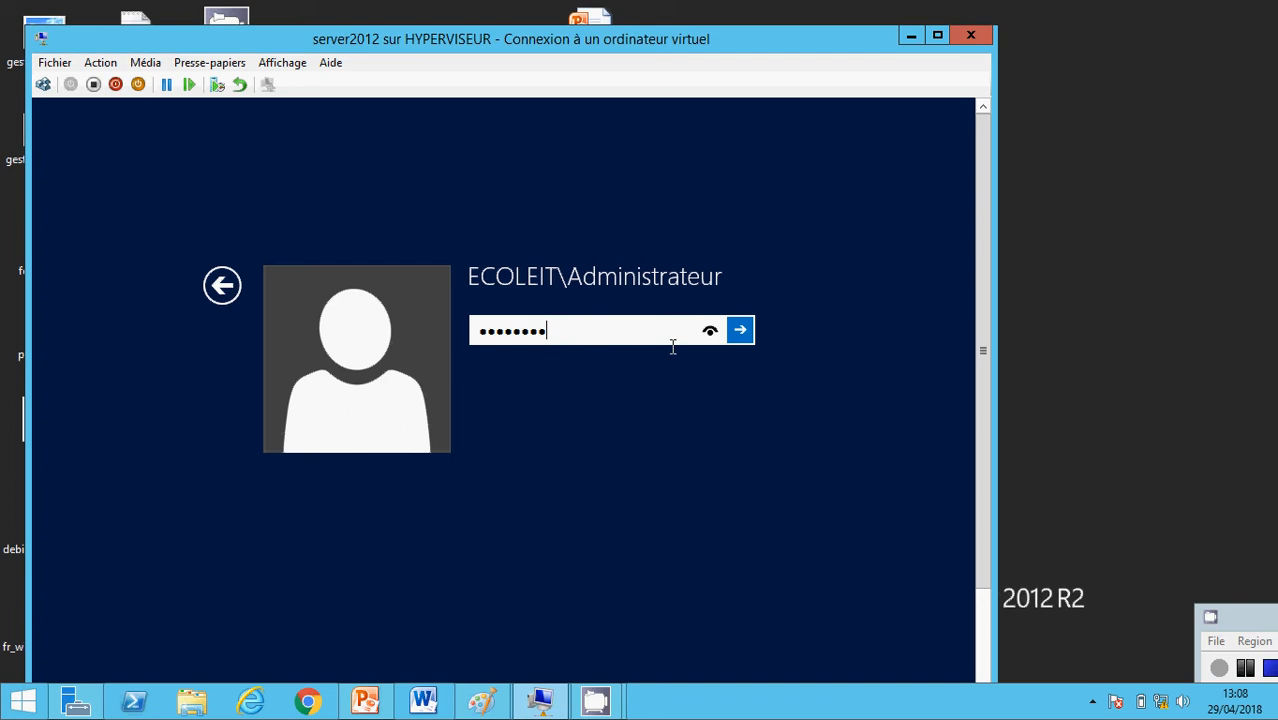
click(740, 330)
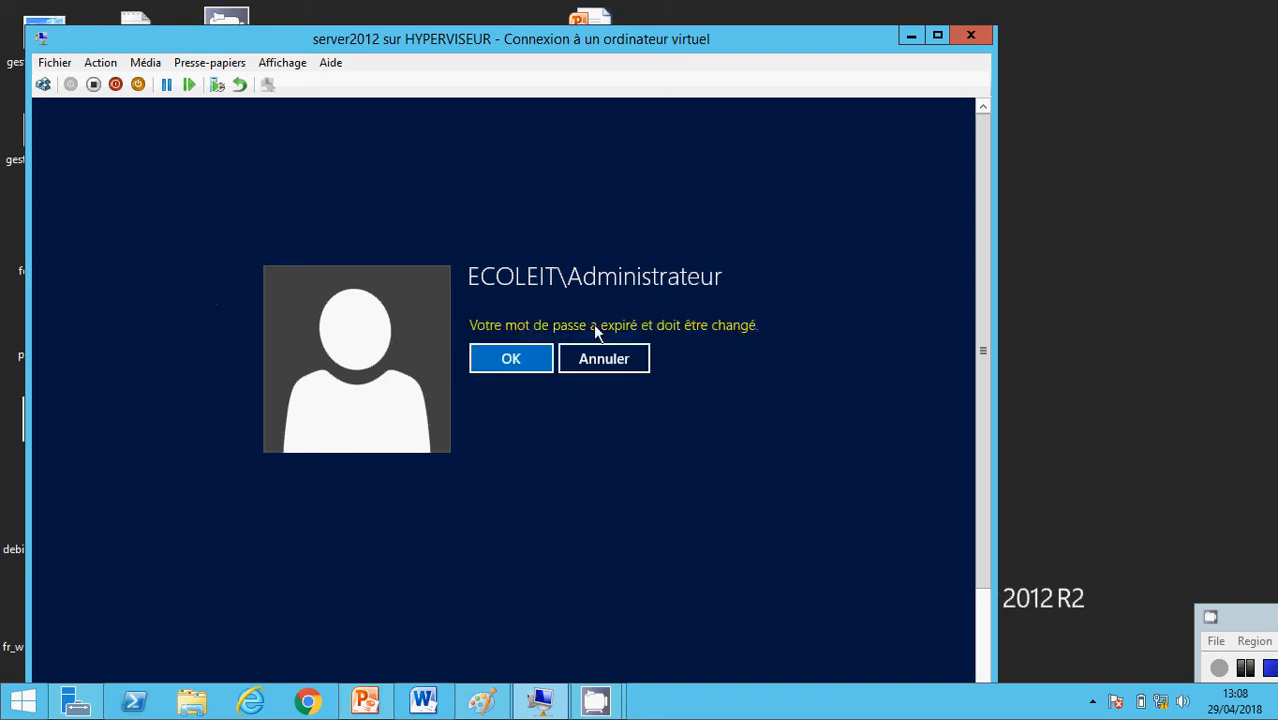
click(511, 359)
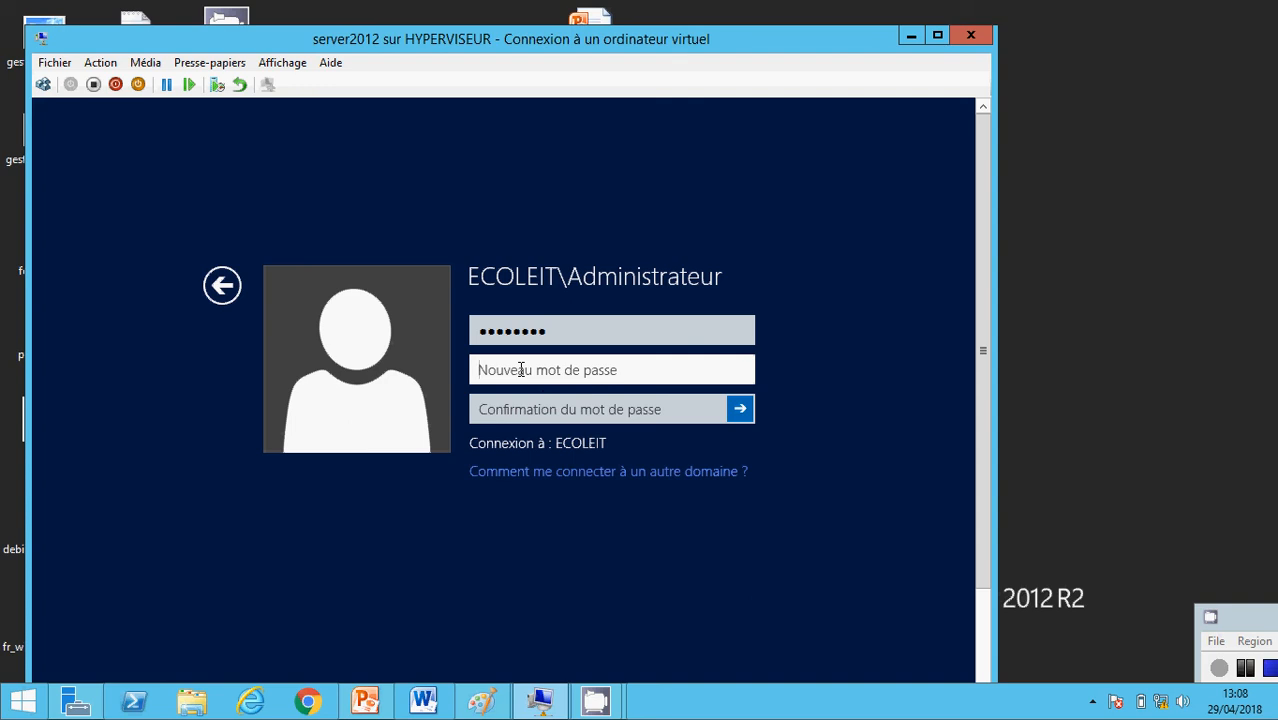
Enter and confirm a new password for ECOLEIT\Administrateur, then sign in to the domain
text(*****)
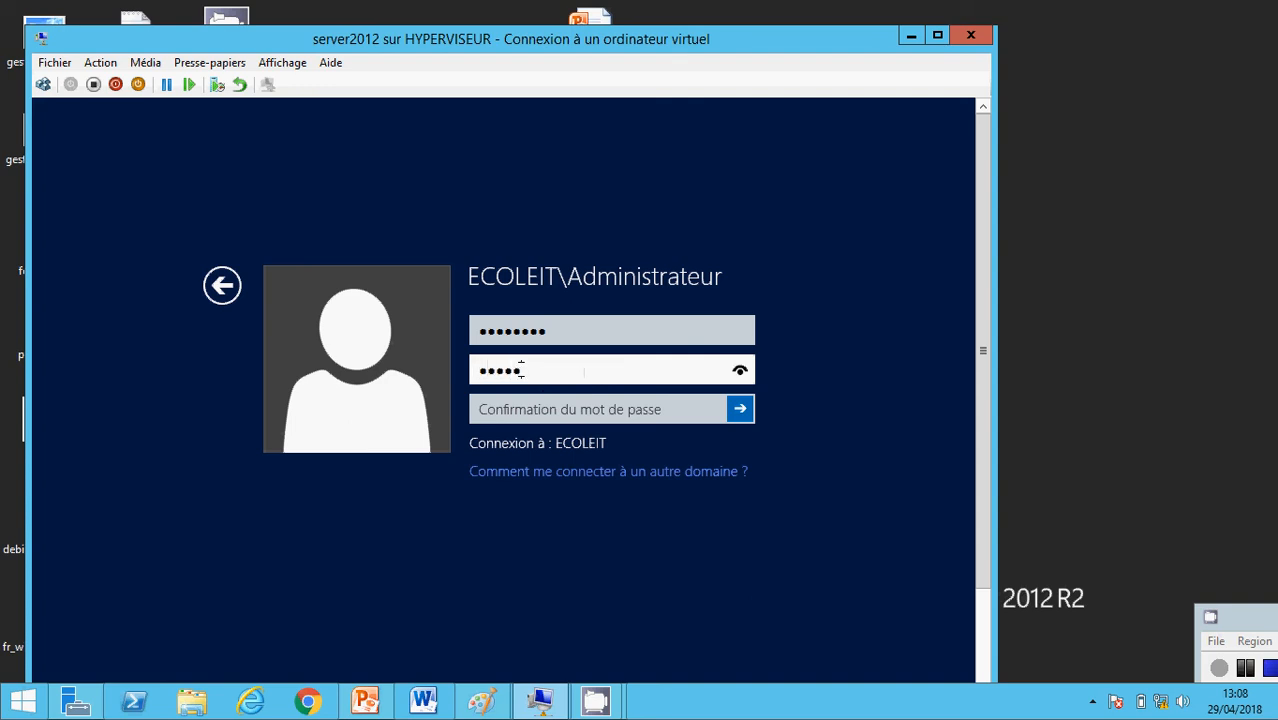
text(****)
click(521, 414)
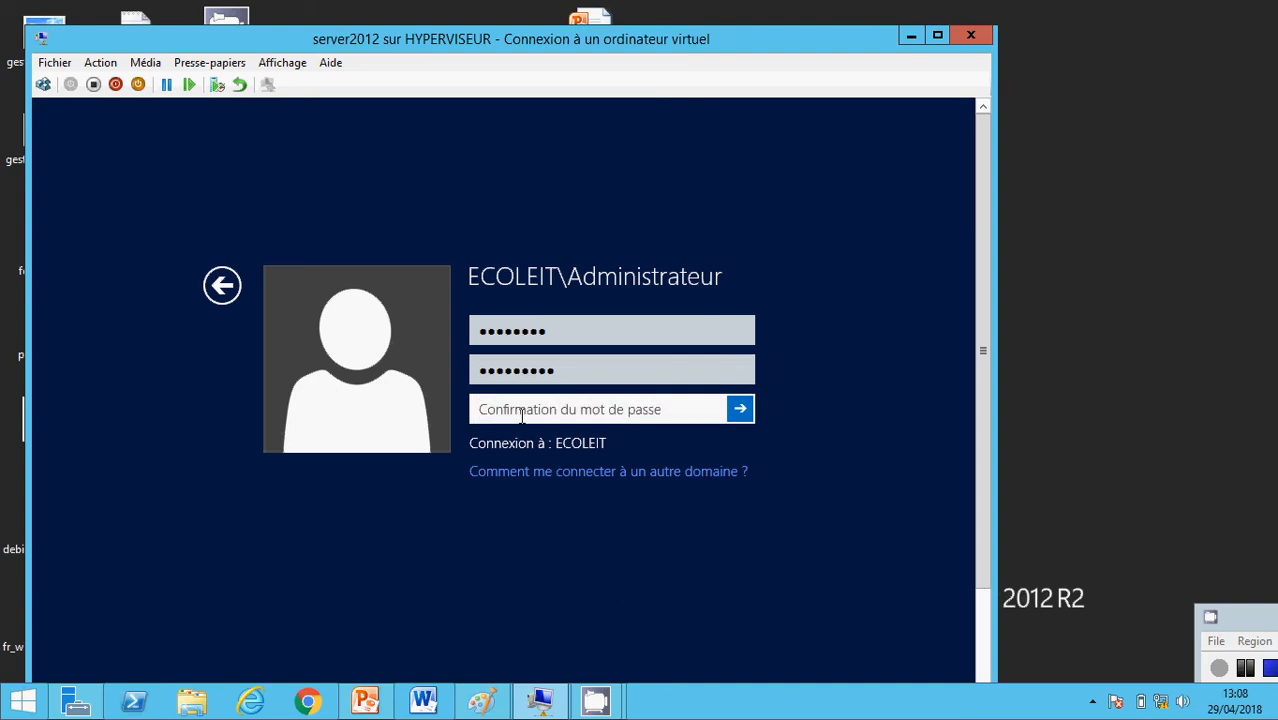
text(*****)
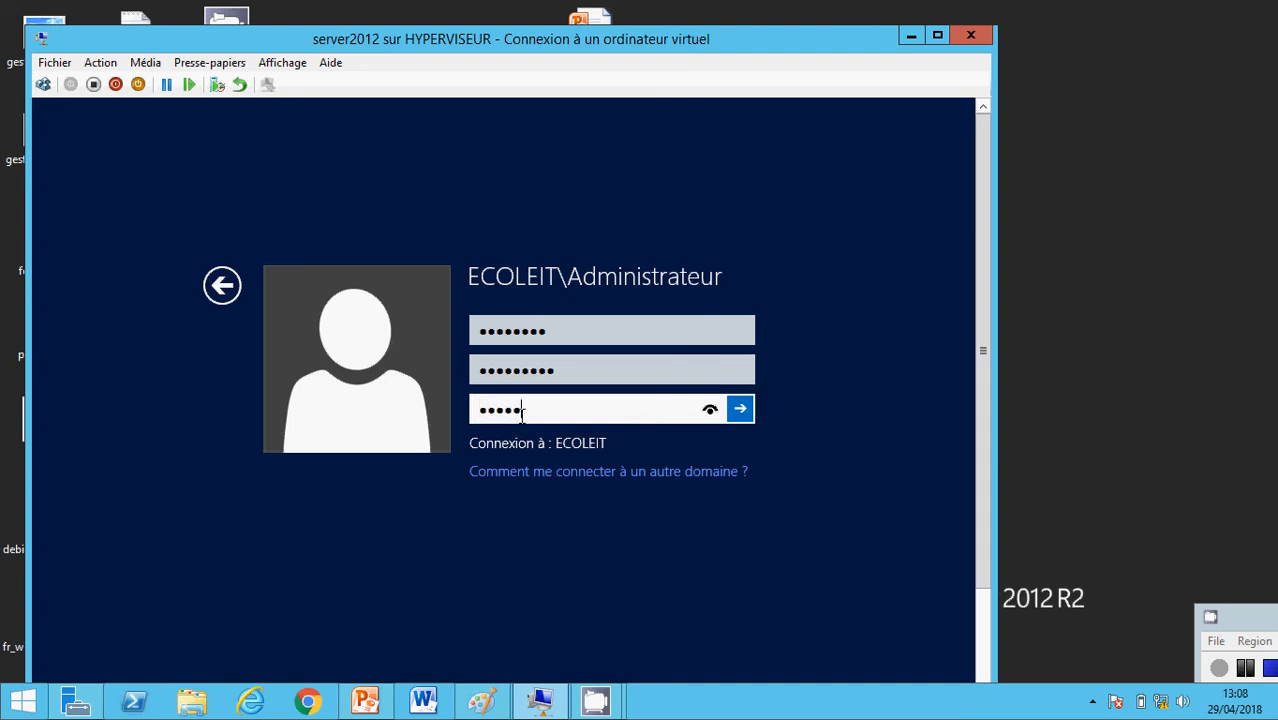
text(*****)
click(738, 410)
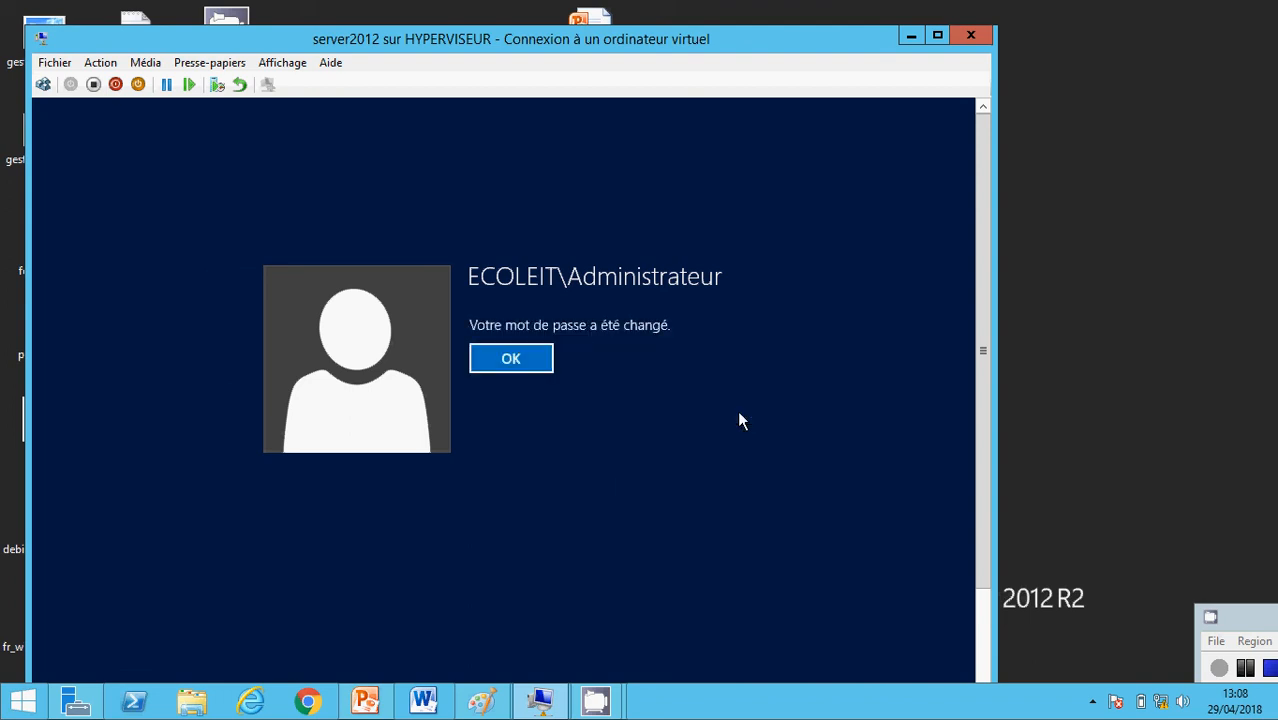
click(518, 362)
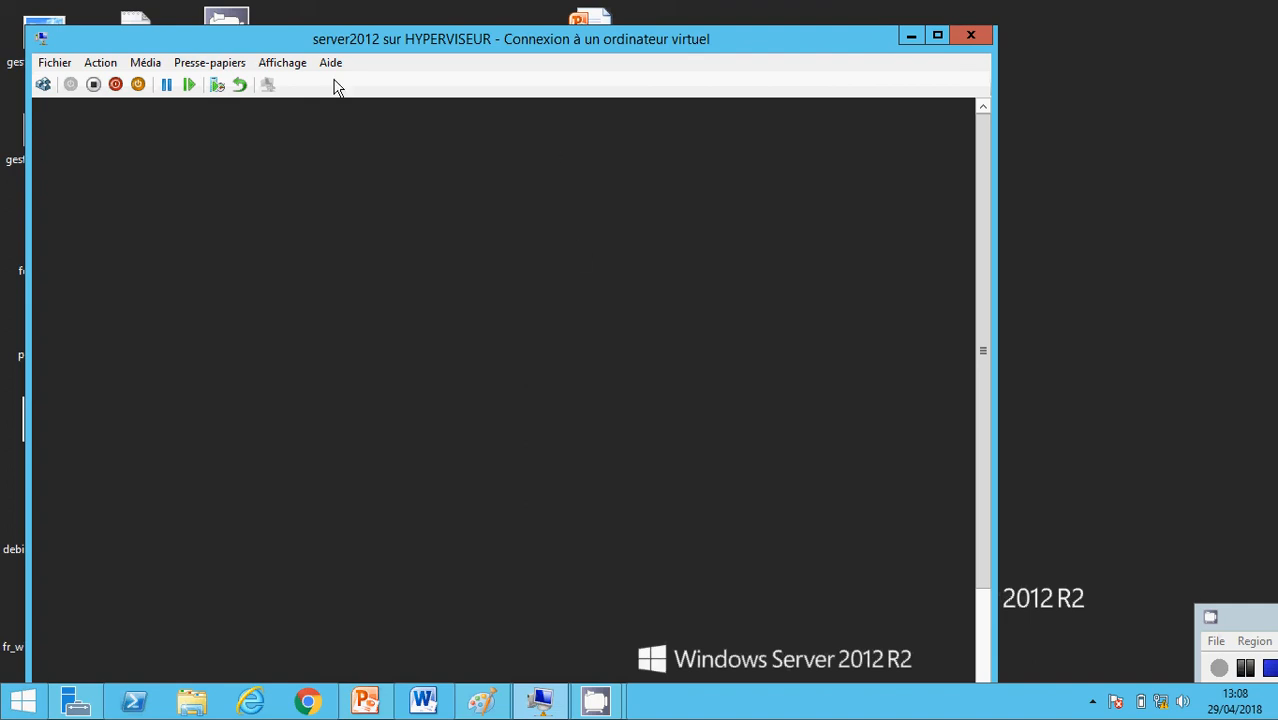
click(282, 62)
Switch the VM connection to full-screen mode (Affichage > Mode plein écran) and let Server Manager load
click(290, 86)
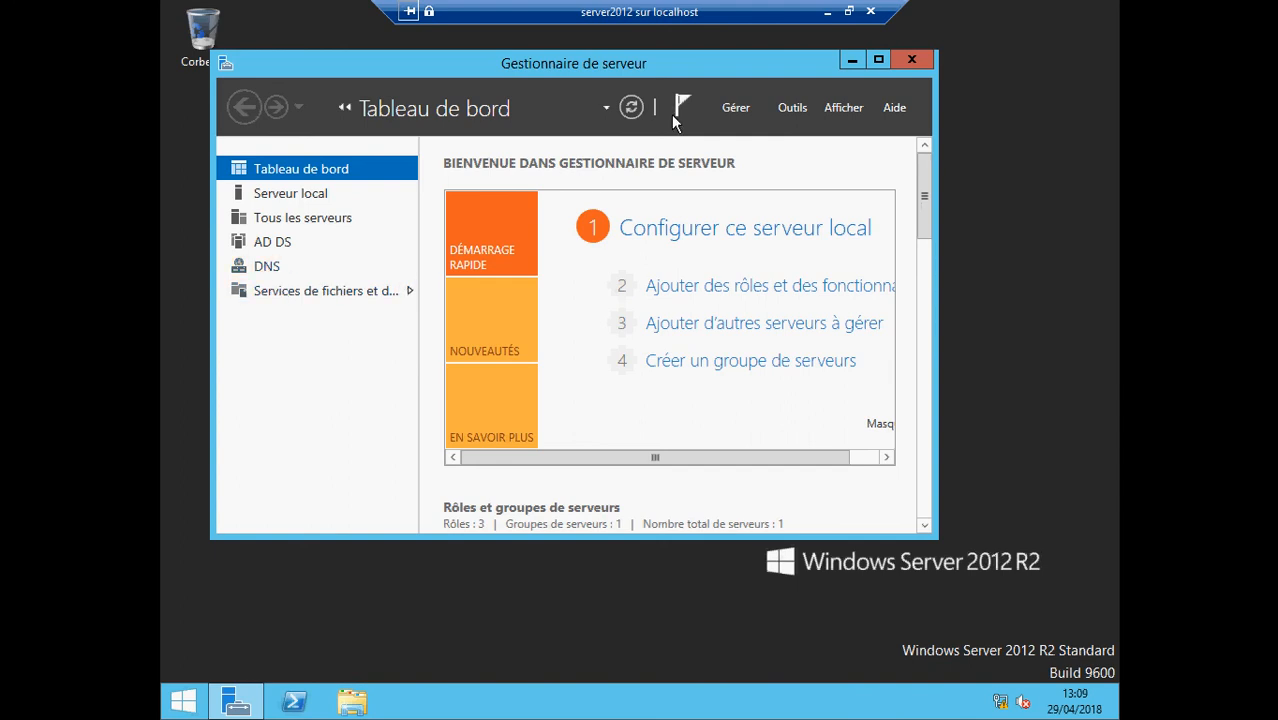
click(793, 108)
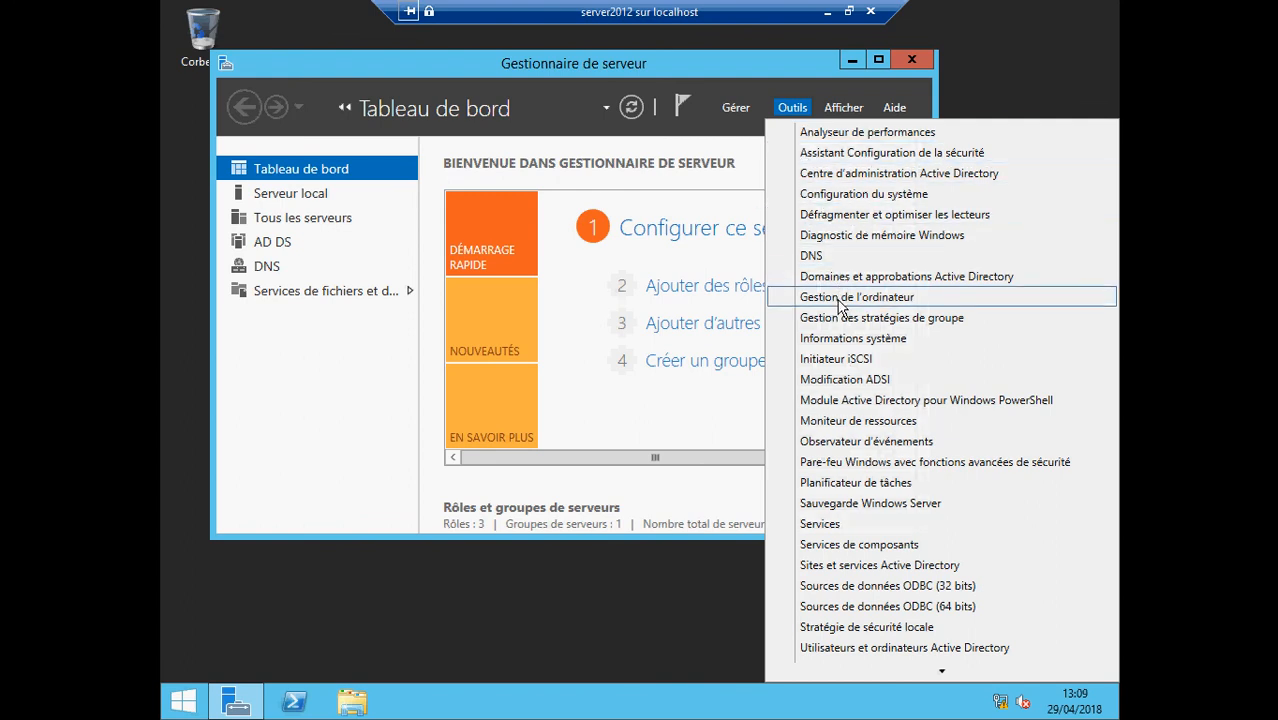
Launch Utilisateurs et ordinateurs Active Directory from Server Manager's Outils menu
mouse_move(941, 672)
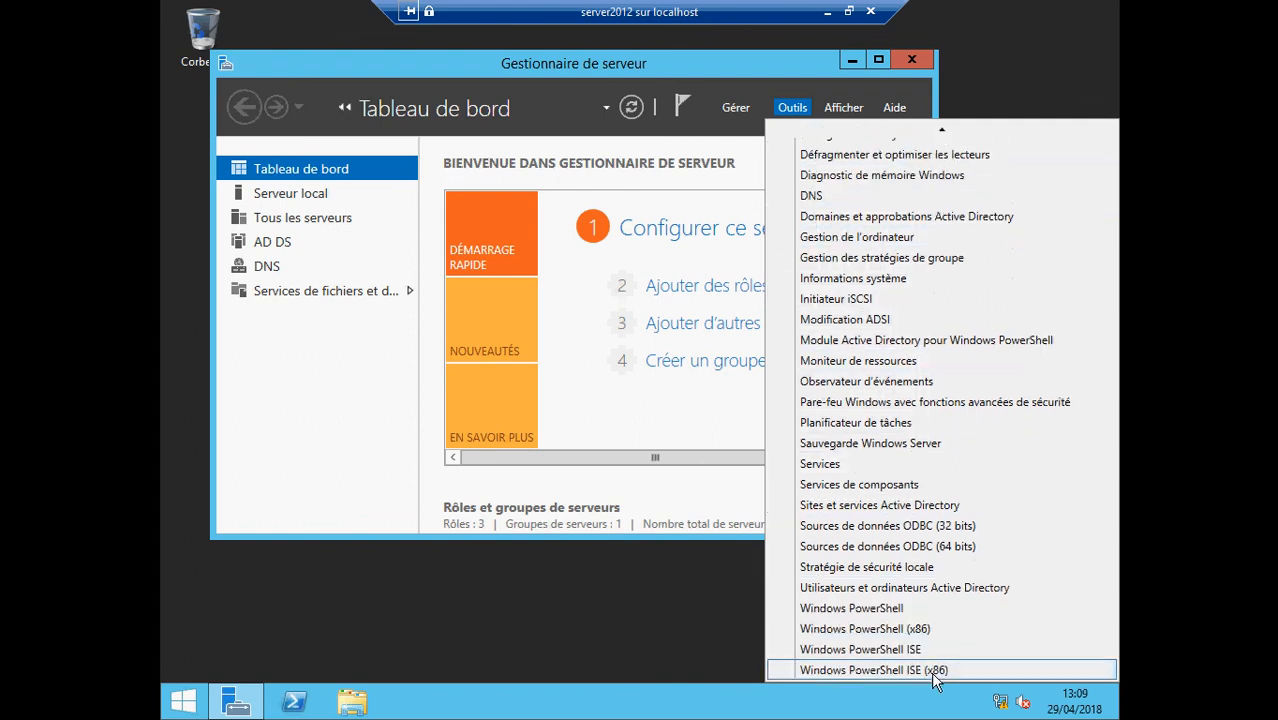
click(915, 588)
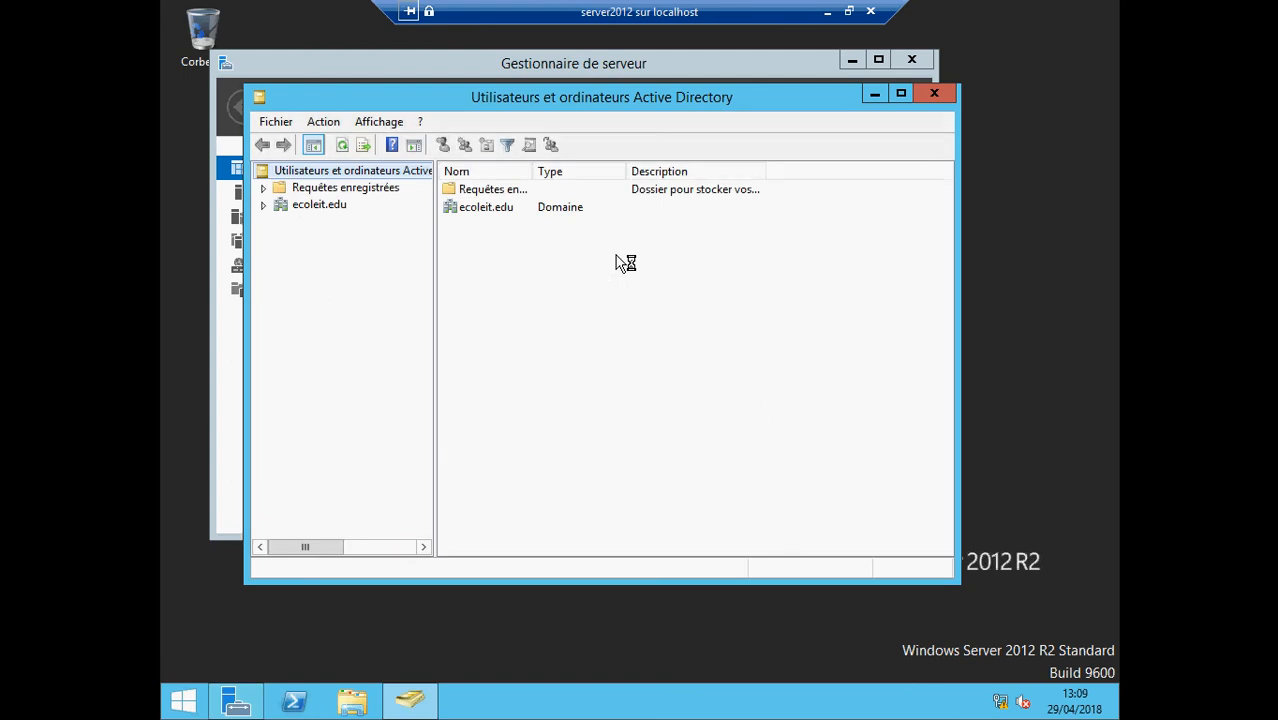
Expand ecoleit.edu, view the Users and Computers containers, then close the console
click(263, 205)
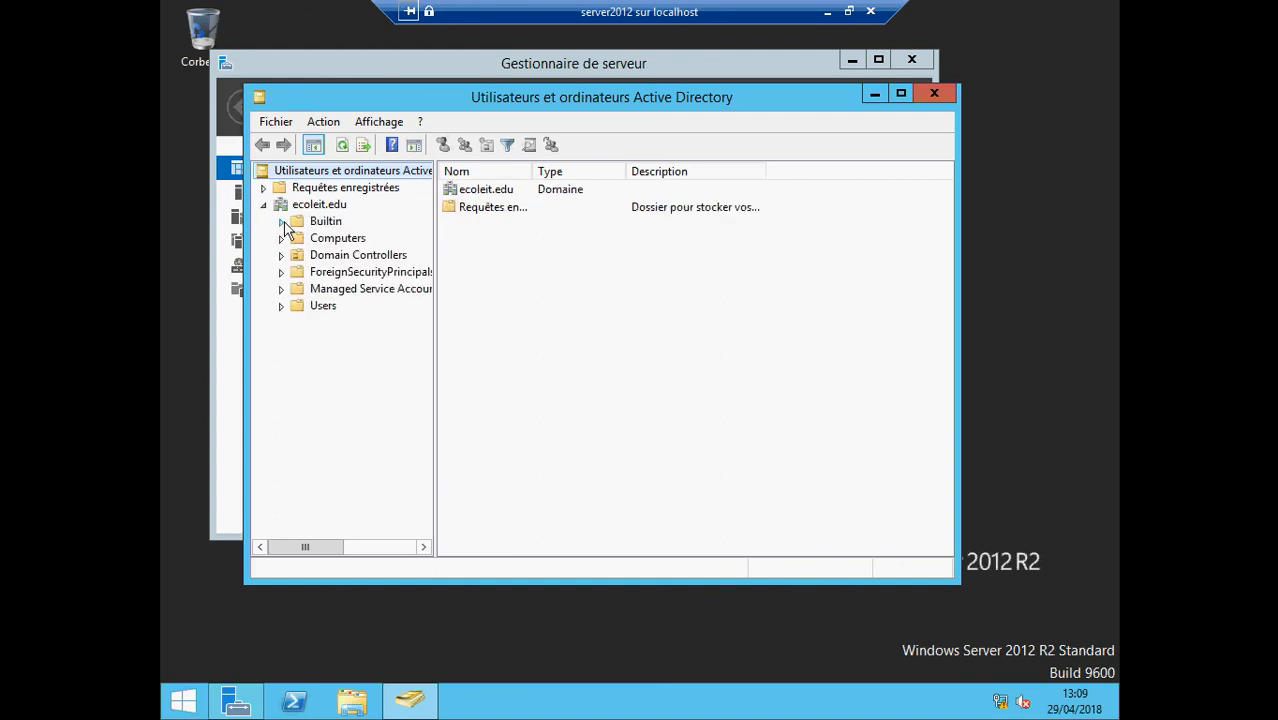
click(319, 306)
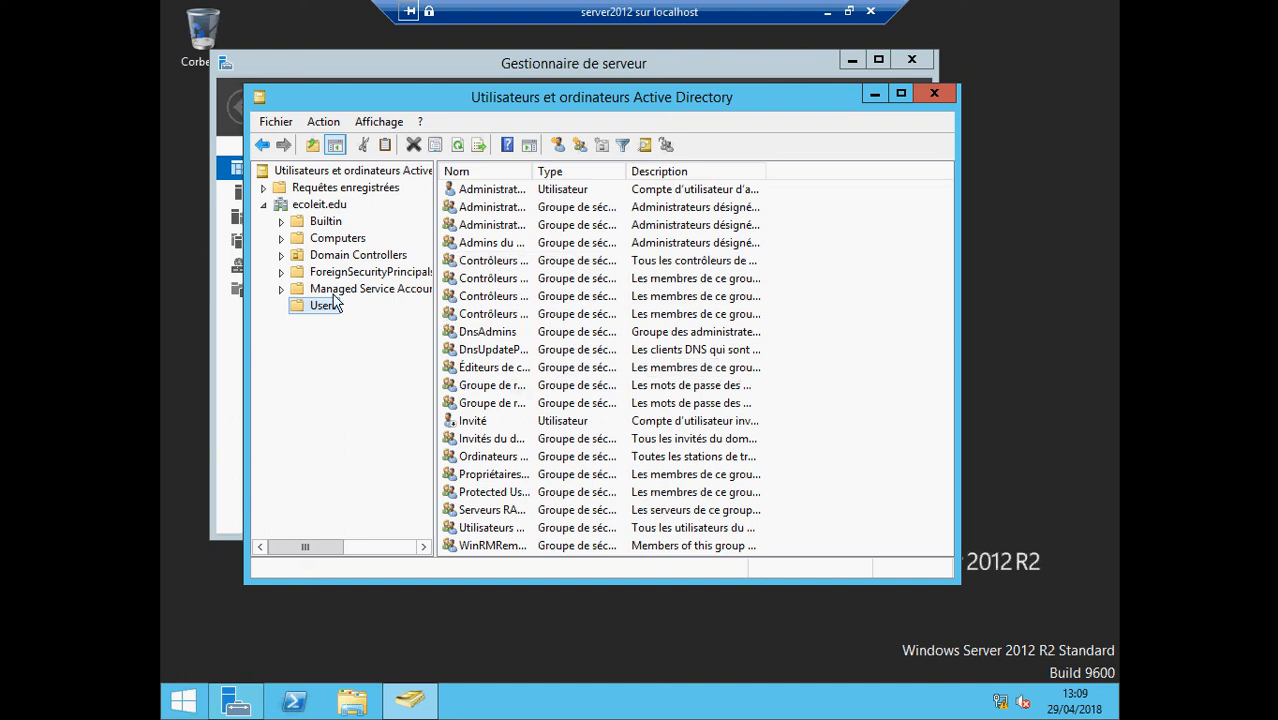
click(336, 242)
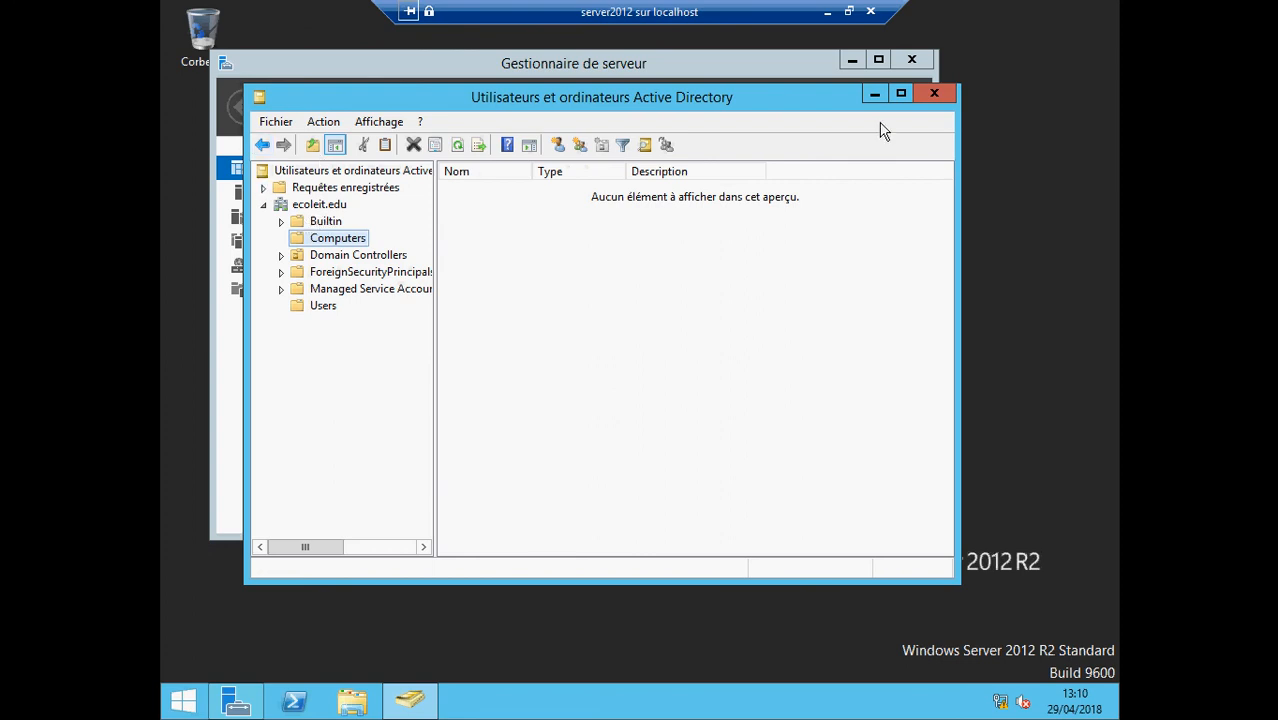
click(934, 93)
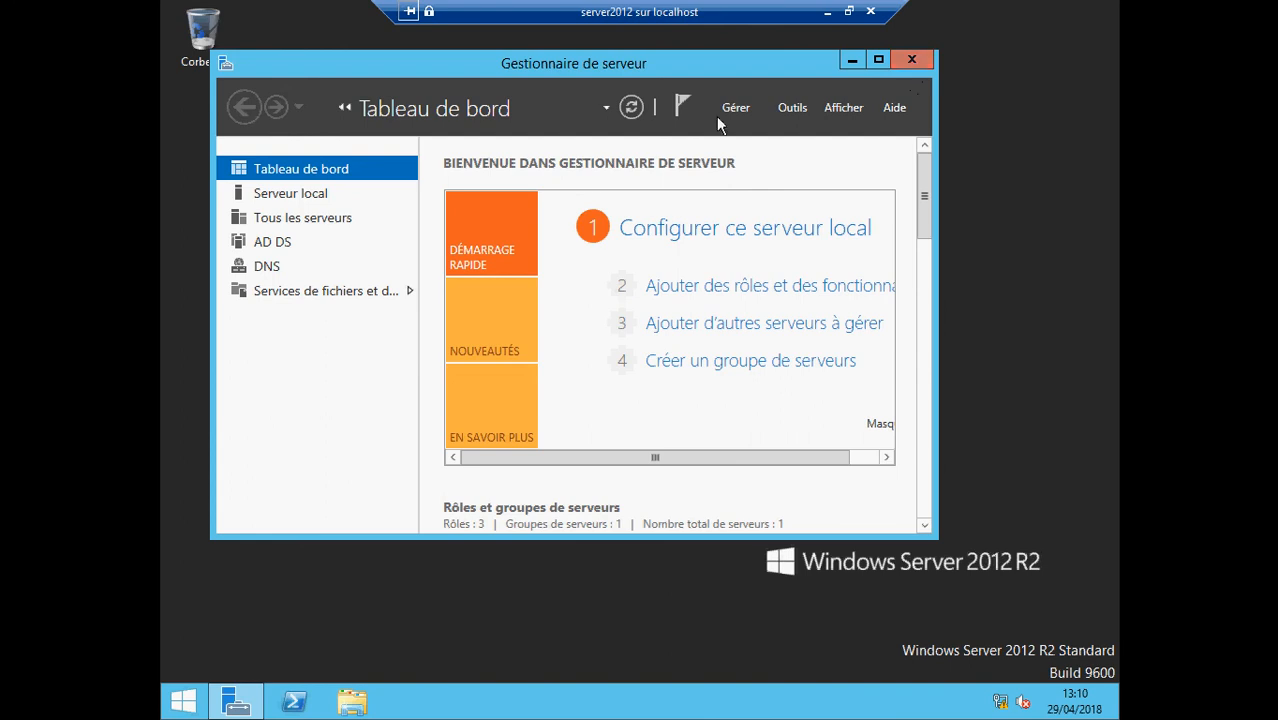
Check ADSERVER's Serveur local properties (ecoleit.edu, 192.168.1.5), then return to the Paint network diagram
click(322, 196)
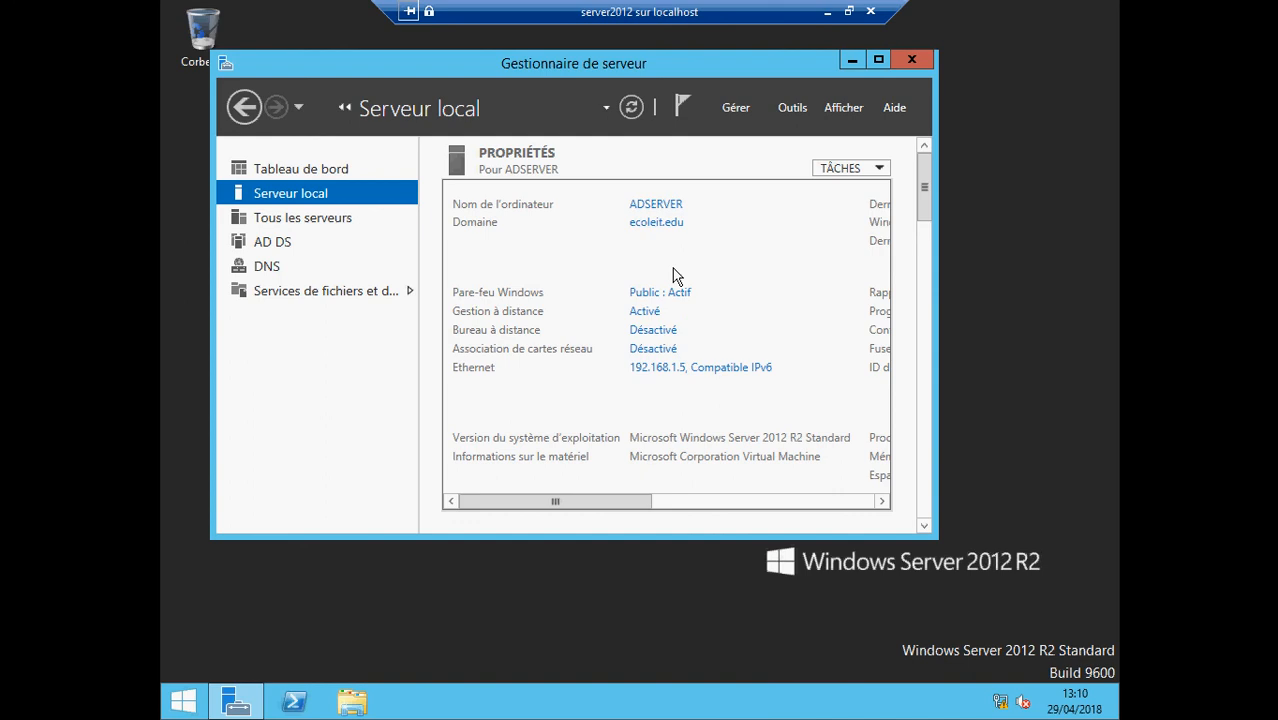
click(824, 12)
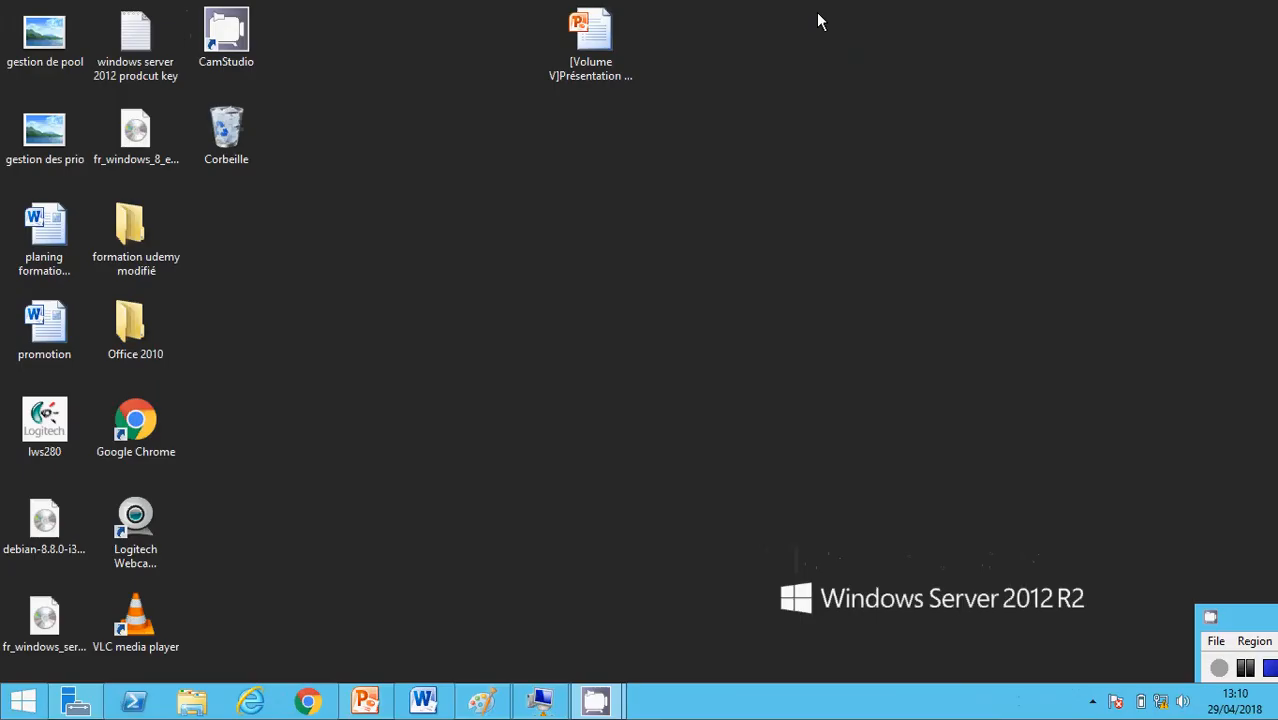
click(481, 700)
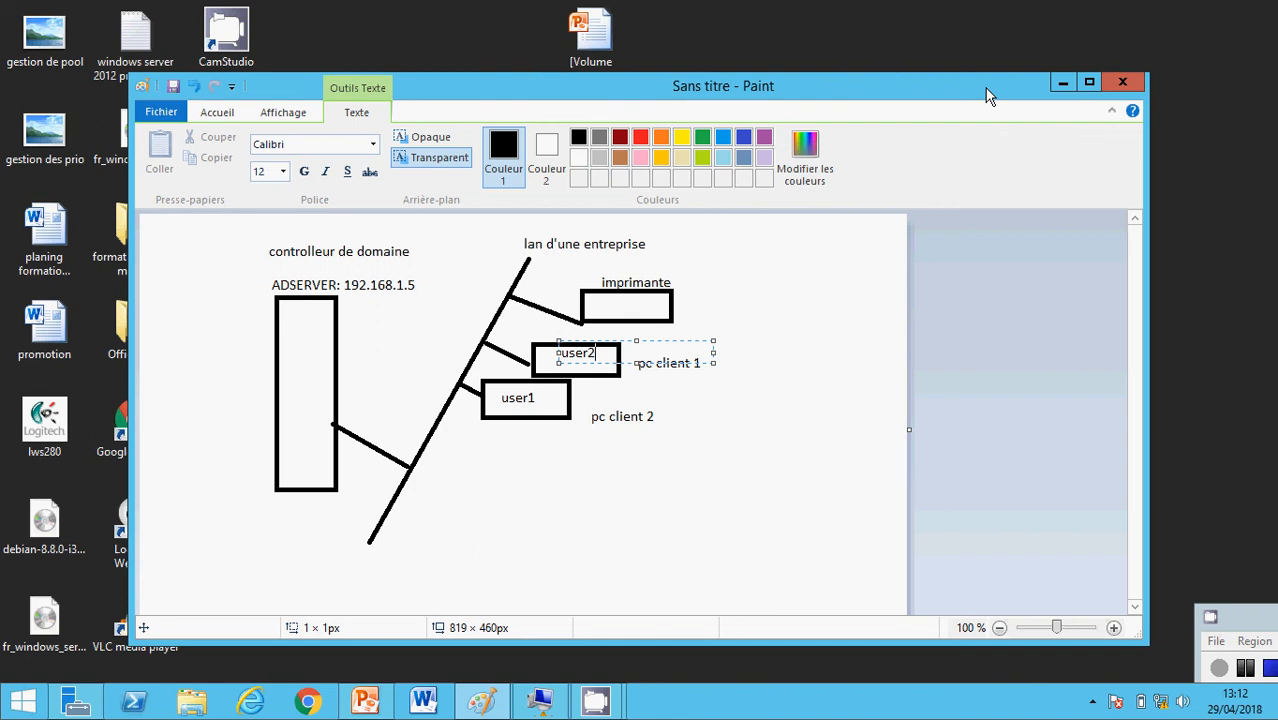
Play slide 2, with the Install-WindowsFeature and Install-AddsForest commands, as a full-screen slide show
click(1063, 83)
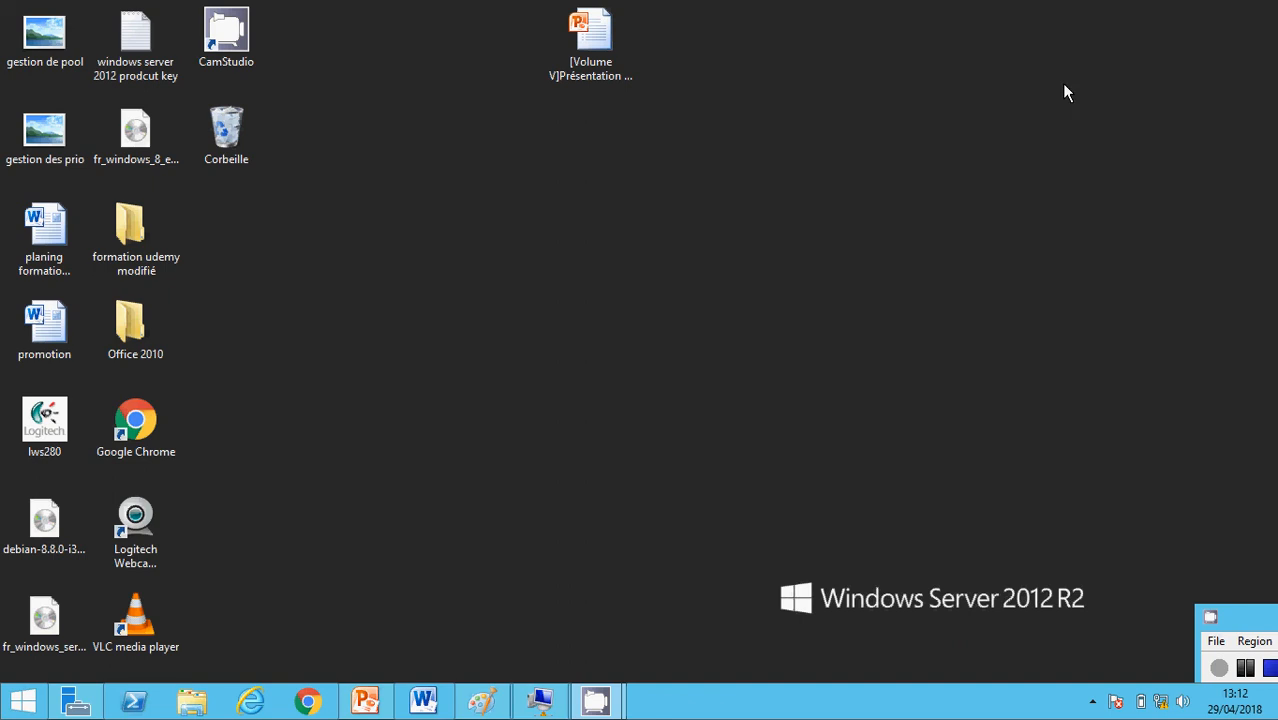
click(366, 702)
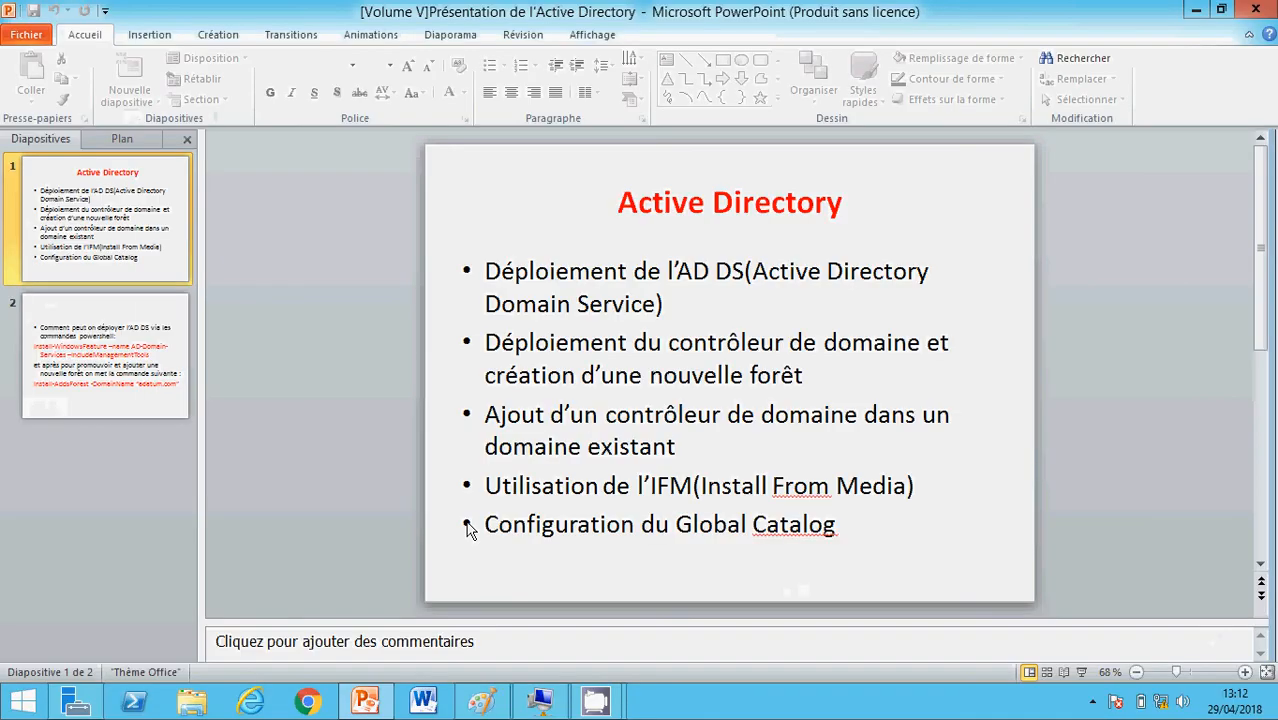
click(140, 350)
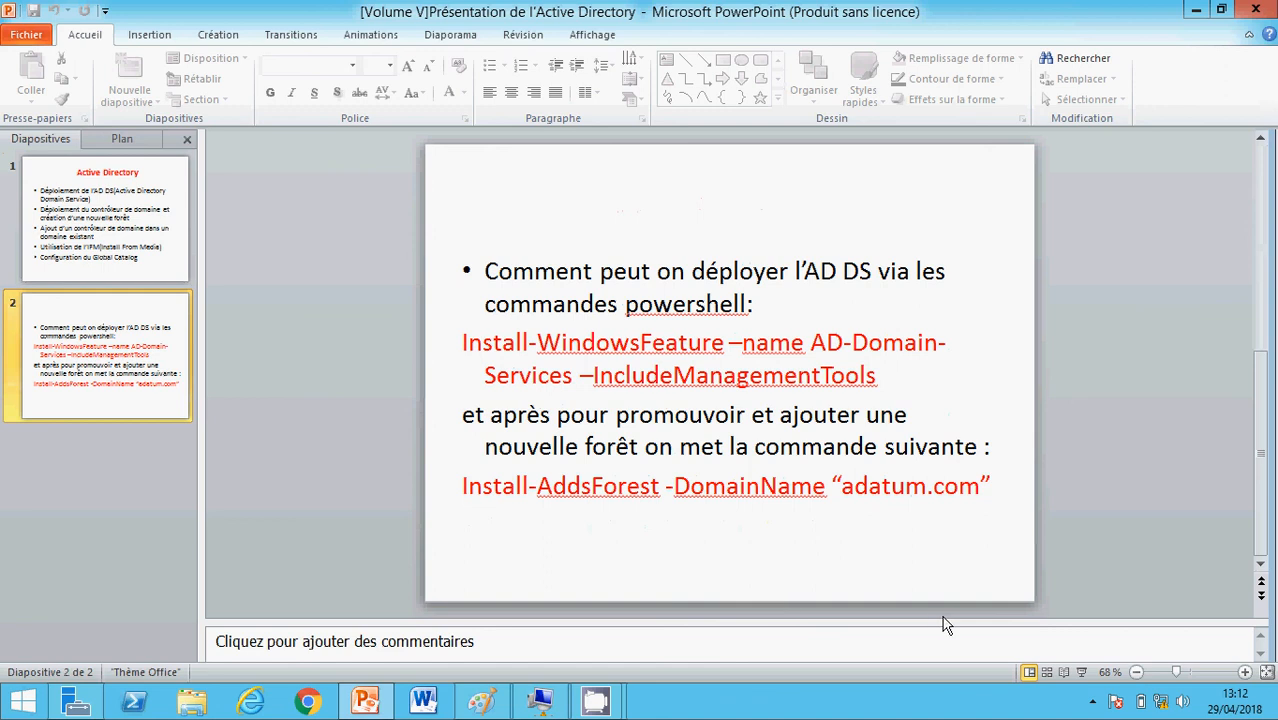
click(1081, 672)
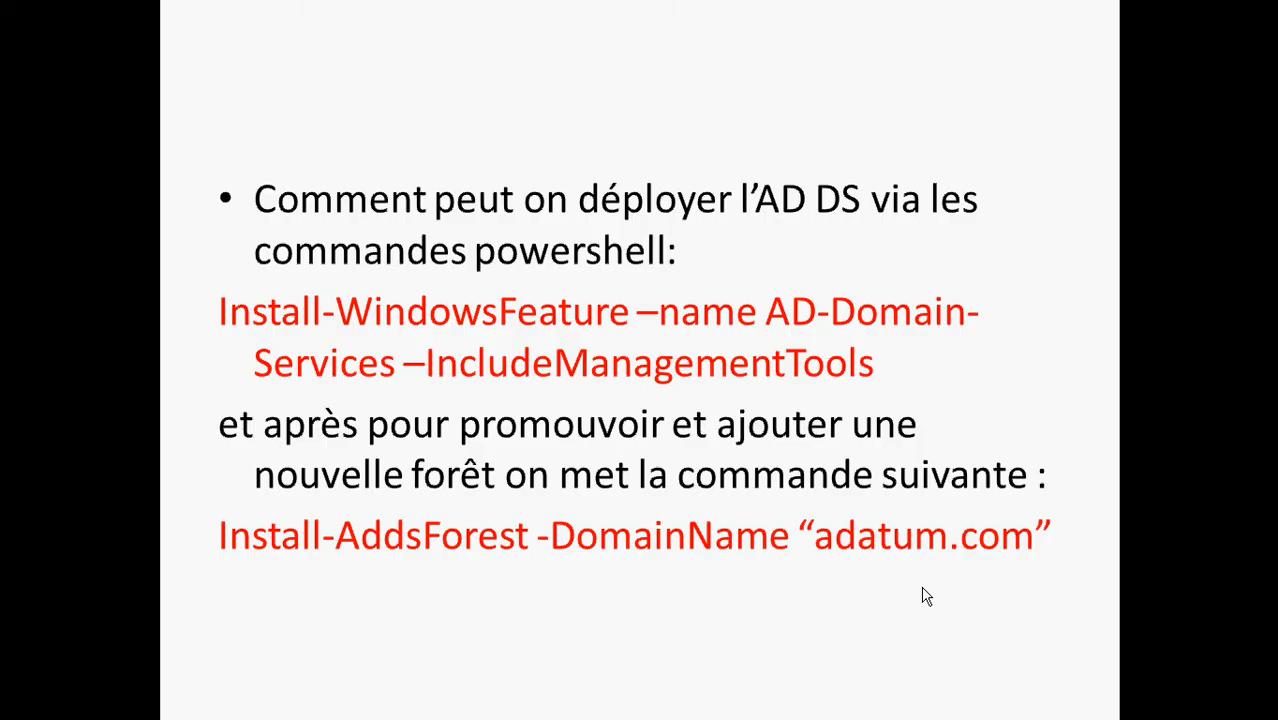